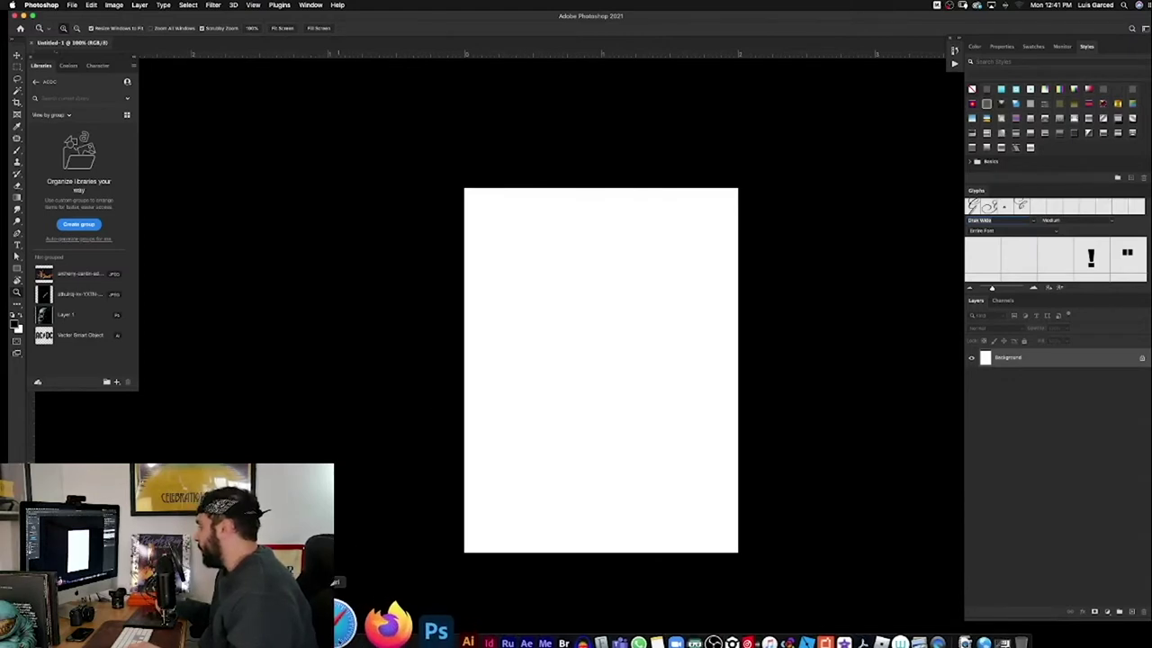
# Switch to Safari and open the PWRUP Store from the AC/DC PWRUP website.
pyautogui.hotkey('shift', 'Tab')
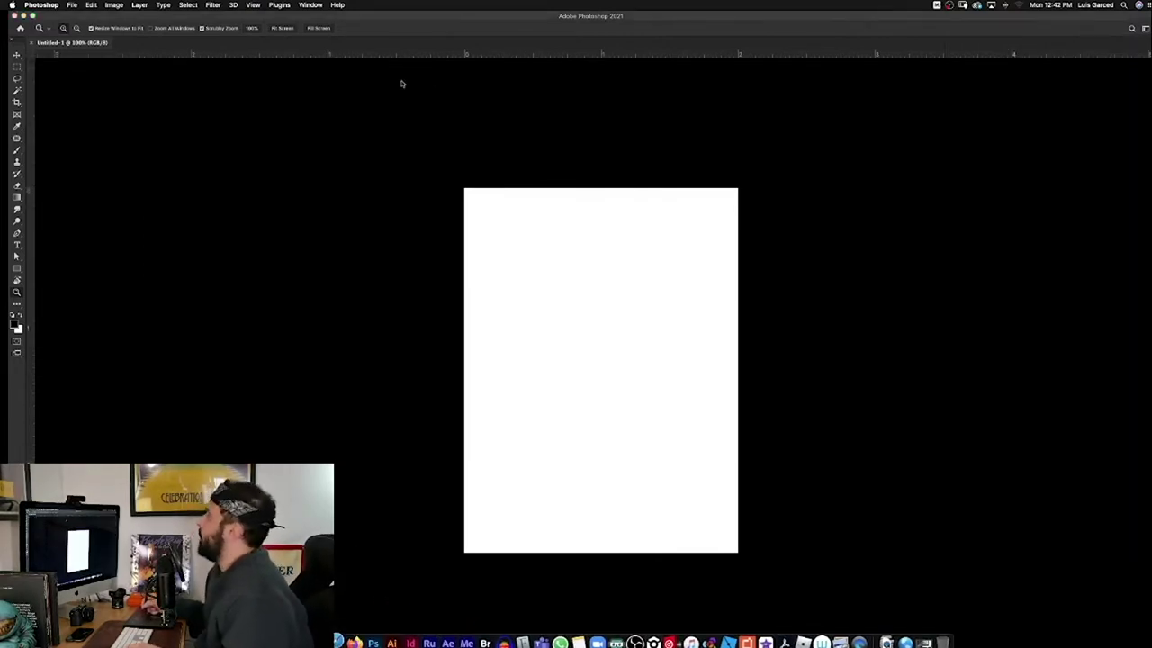
pyautogui.press('super+Tab')
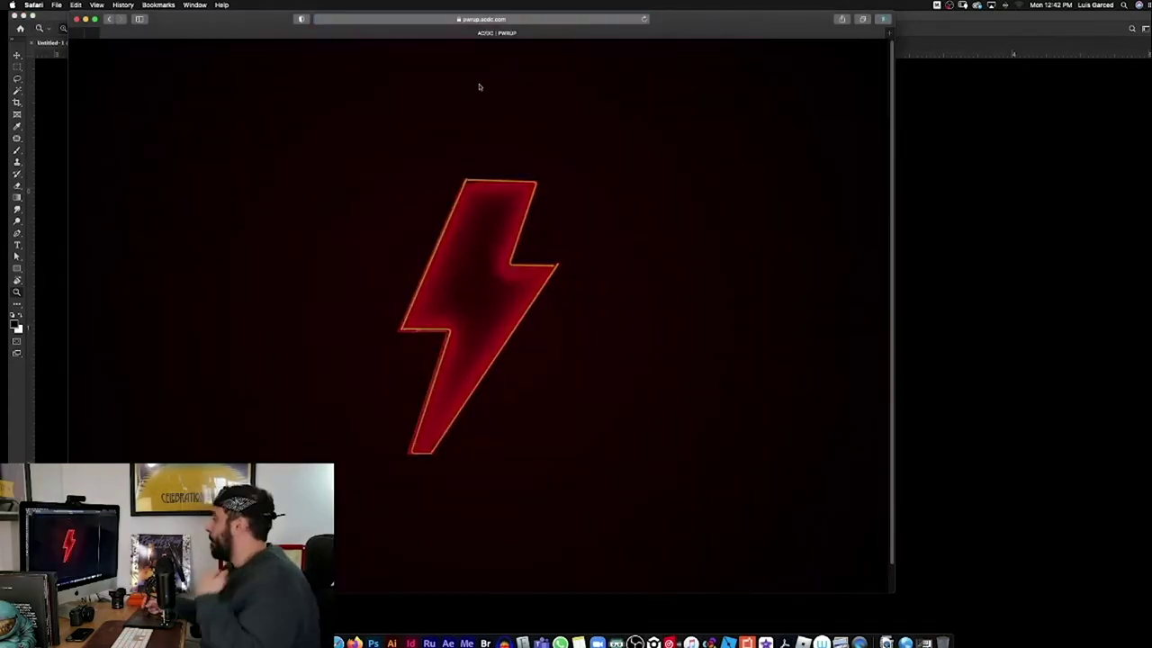
pyautogui.moveTo(719, 19); pyautogui.dragTo(769, 20)
pyautogui.click(635, 253)
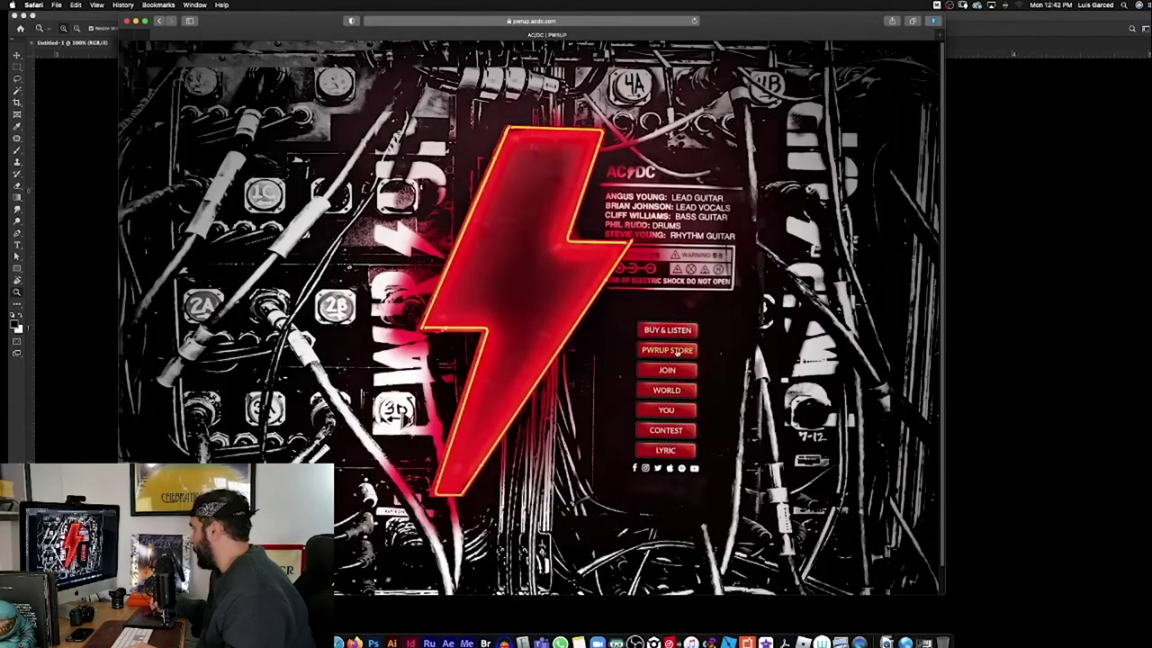
pyautogui.click(676, 351)
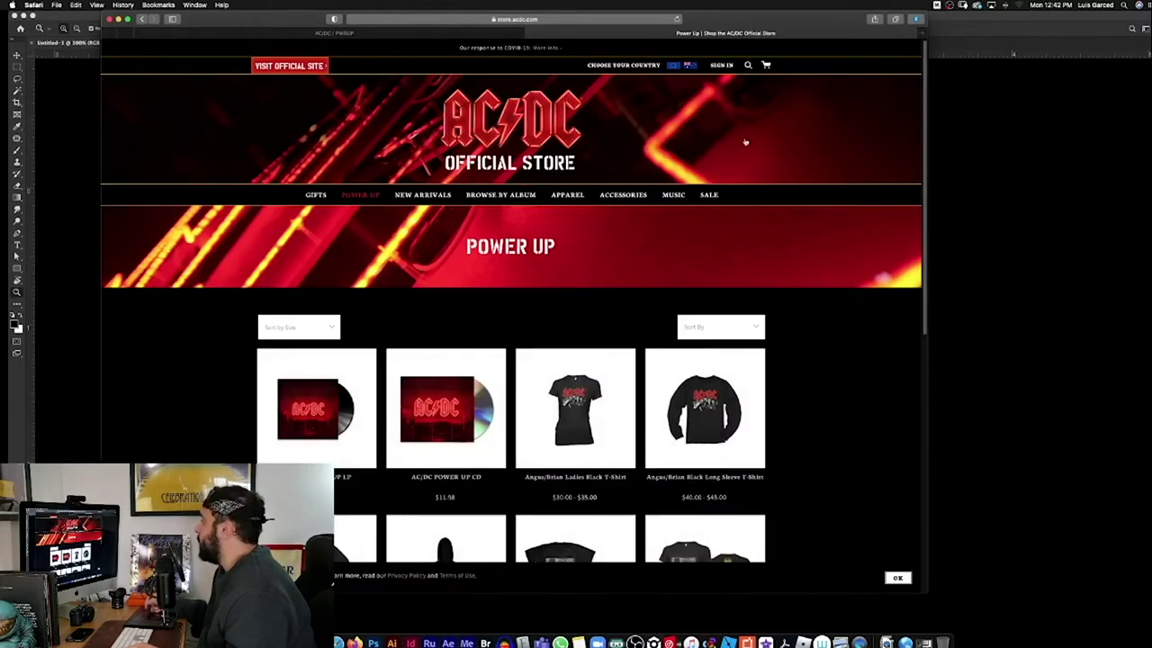
# Examine the merchandise designs in the AC/DC Power Up store, including the Angus/Brian Black Pullover Hoodie.
pyautogui.click(601, 144)
pyautogui.moveTo(925, 59); pyautogui.dragTo(923, 234)
pyautogui.scroll(-6, 835, 243)
pyautogui.scroll(8, 834, 249)
pyautogui.moveTo(926, 142); pyautogui.dragTo(909, 311)
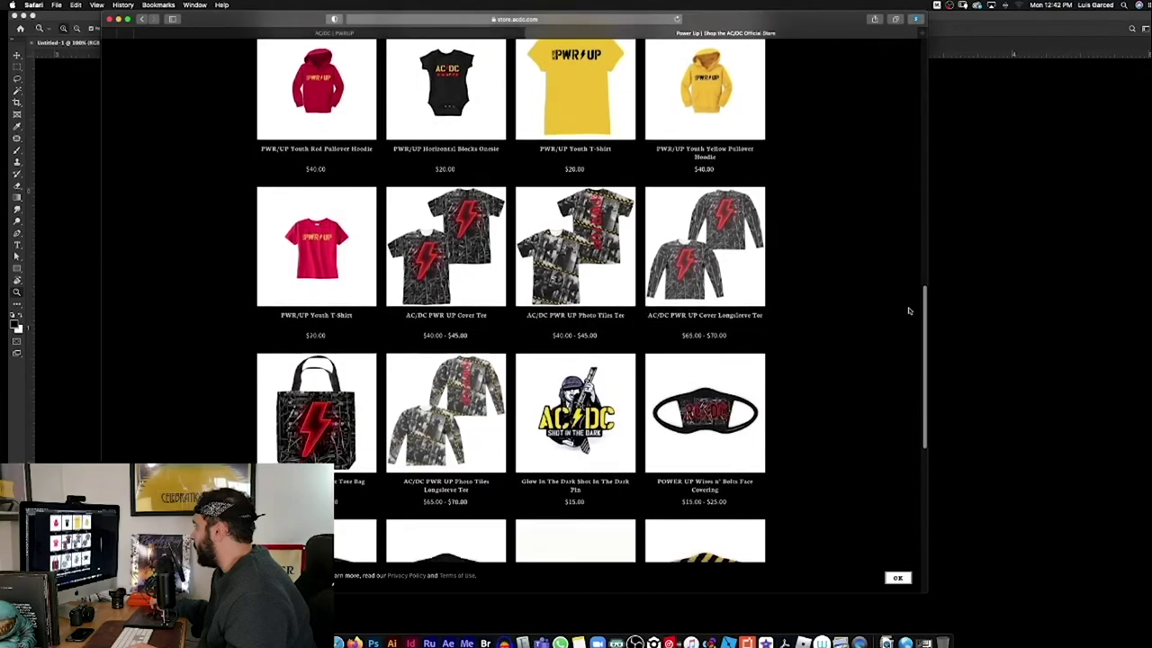
pyautogui.scroll(-5, 909, 311)
pyautogui.scroll(4, 897, 378)
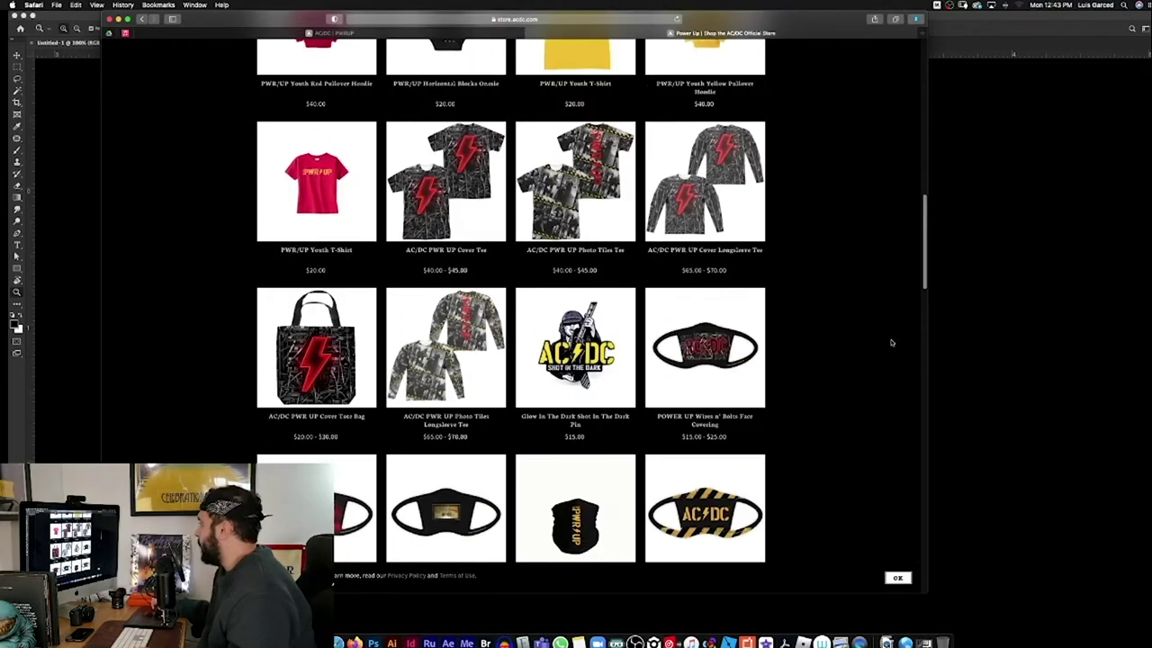
pyautogui.moveTo(892, 343); pyautogui.dragTo(891, 341)
pyautogui.moveTo(927, 238); pyautogui.dragTo(924, 229)
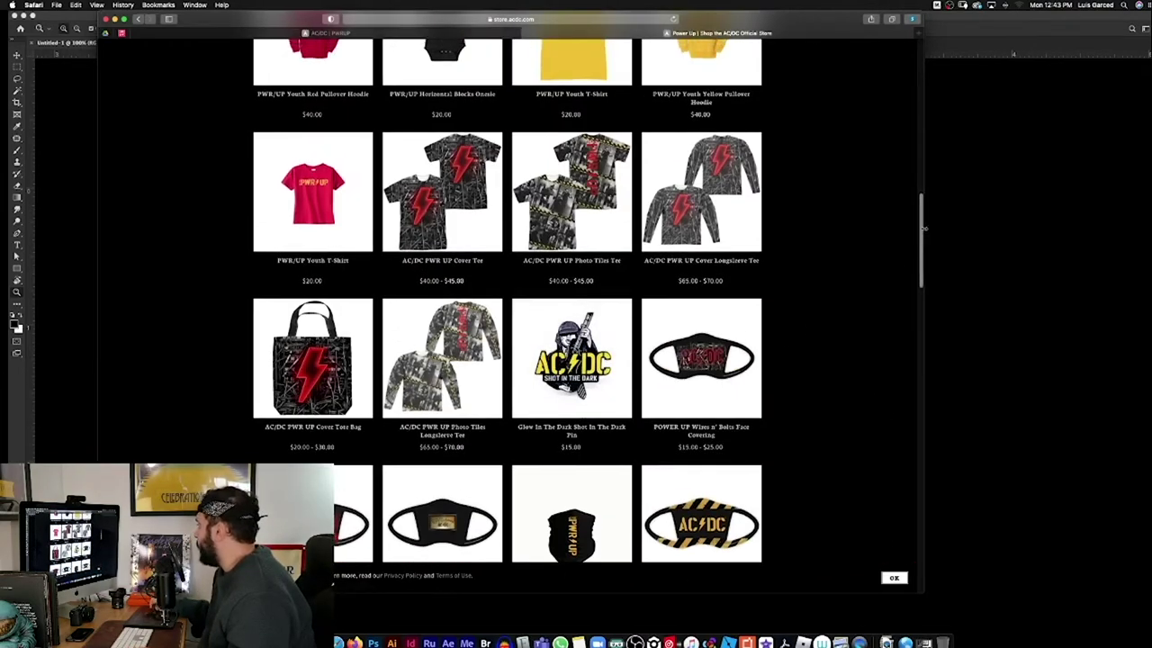
pyautogui.scroll(3, 924, 228)
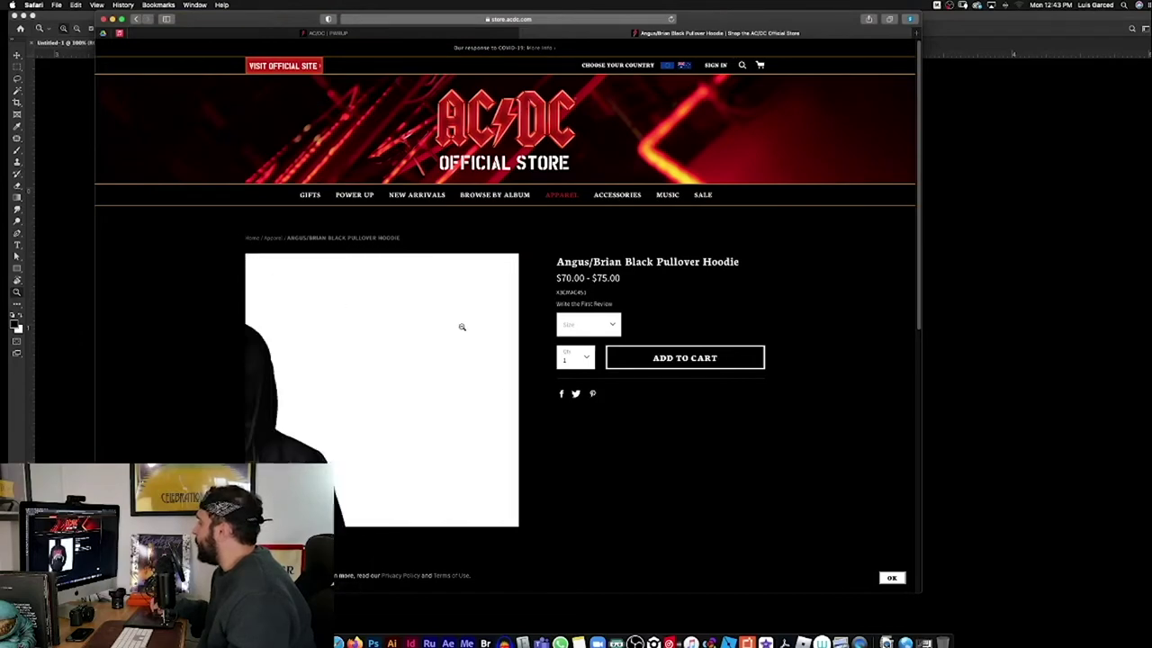
# Open pinterest.com in a new tab and search it for "acdc vintage shirt".
pyautogui.click(913, 36)
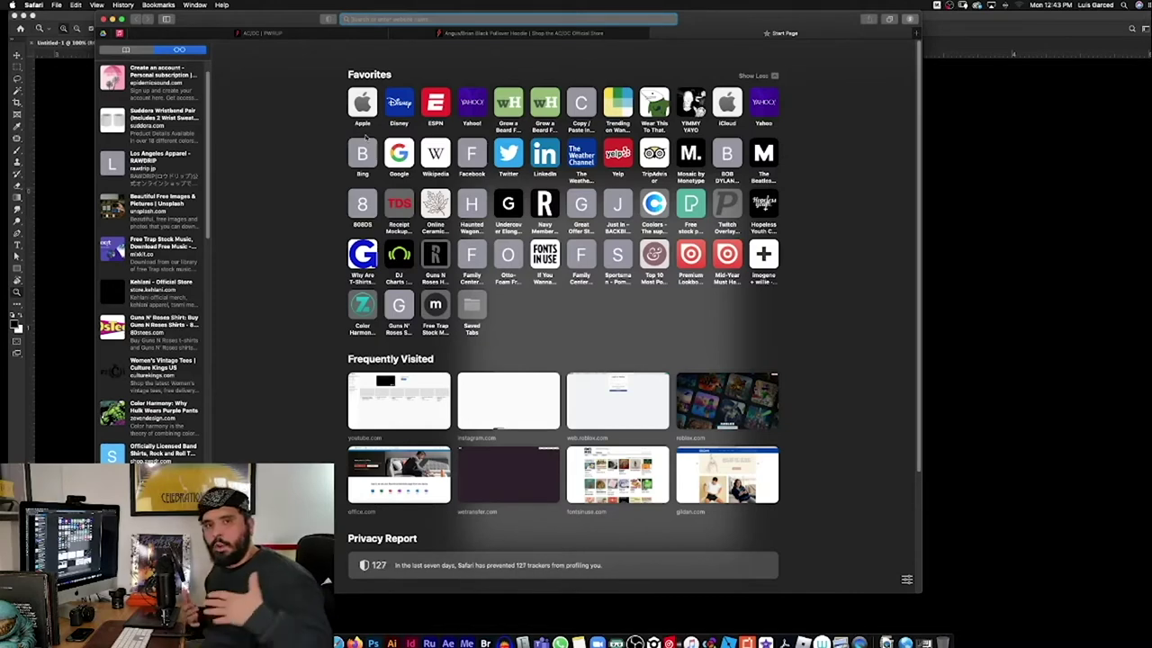
pyautogui.write('pinterest.com')
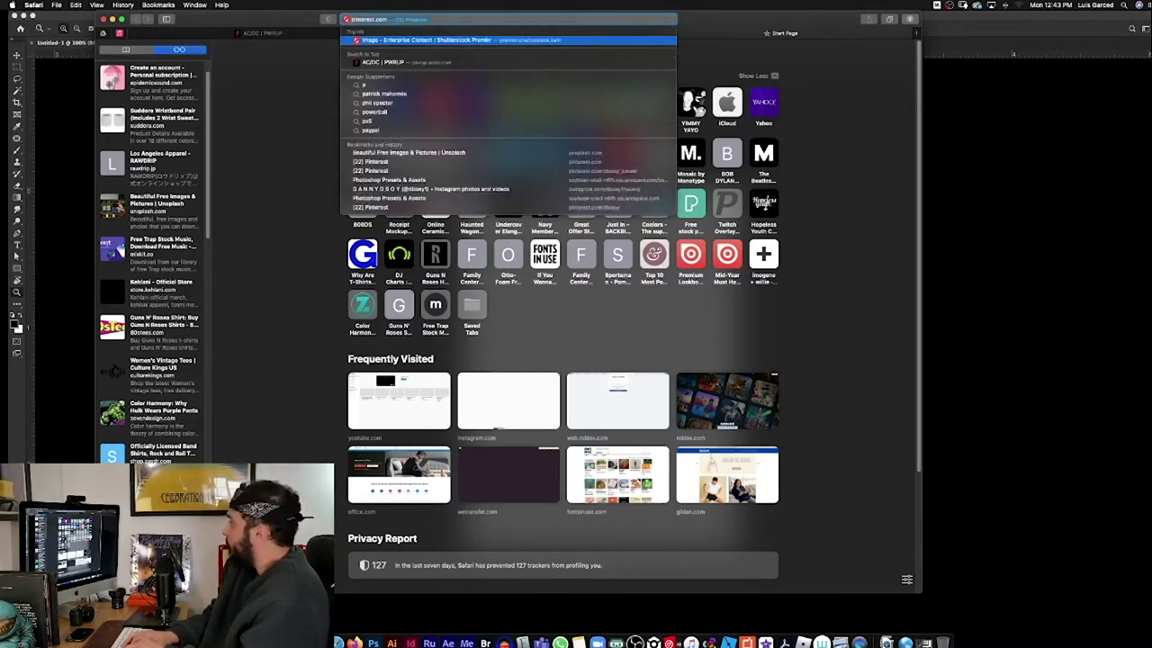
pyautogui.press('Return')
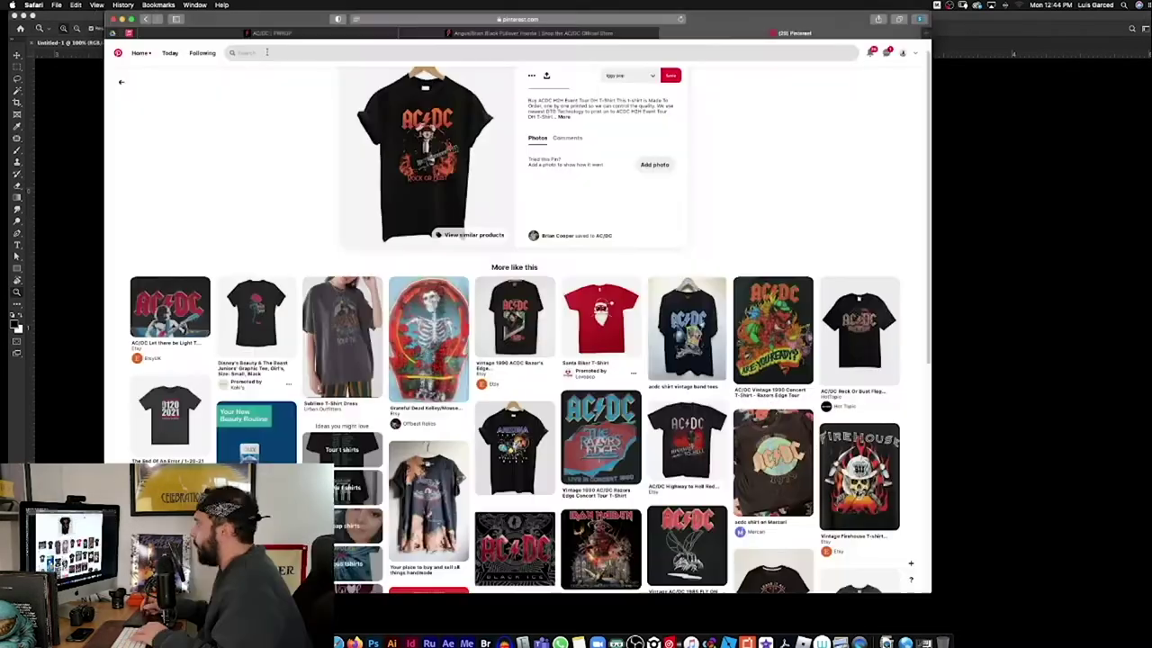
pyautogui.click(268, 53)
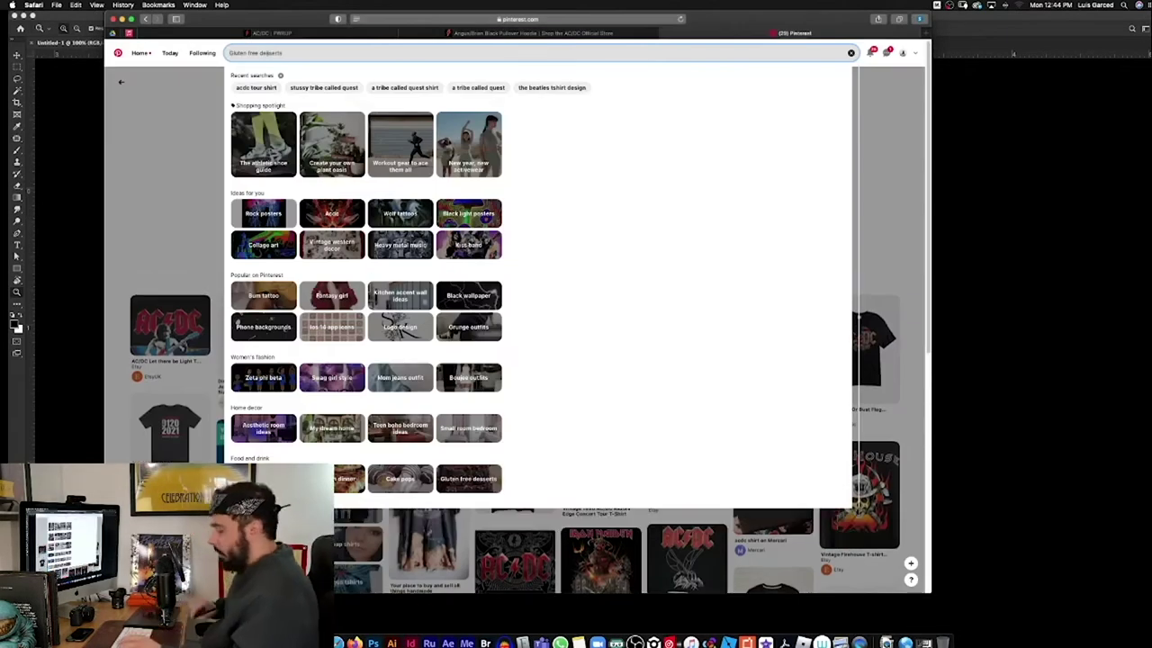
pyautogui.press('Up')
pyautogui.press('Up')
pyautogui.press('Up')
pyautogui.press('Up')
pyautogui.press('Up')
pyautogui.press('Left')
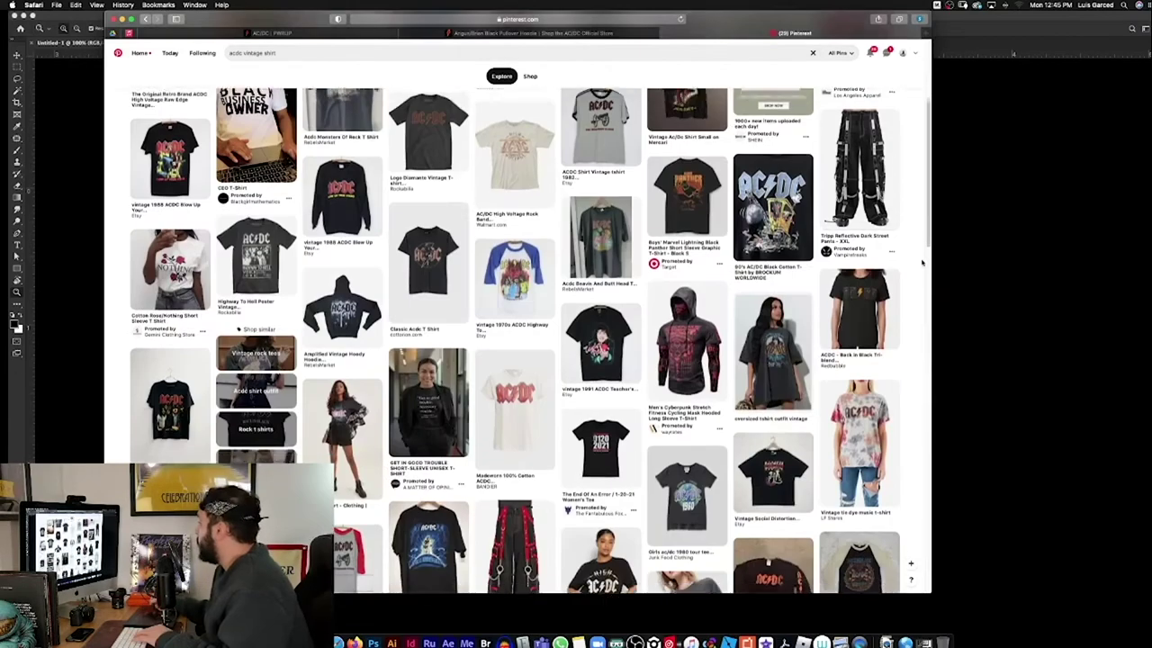
# Examine the vintage AC/DC shirt pins and open the black band-photo T-shirt pin to see related designs.
pyautogui.scroll(-5, 922, 261)
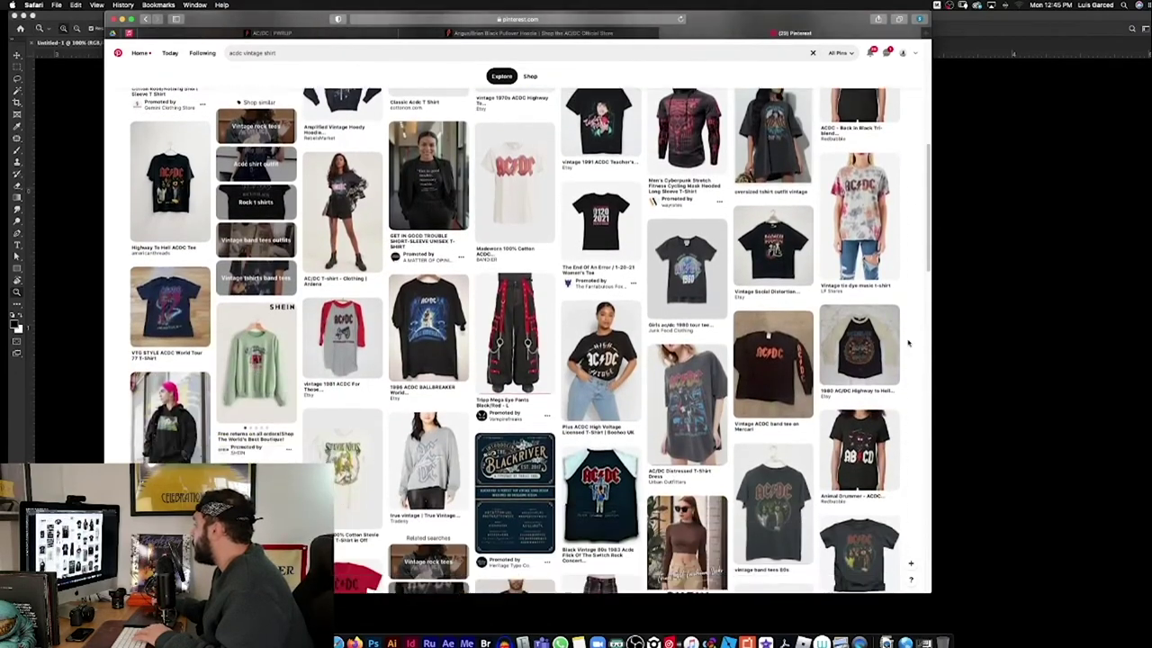
pyautogui.scroll(-10, 908, 342)
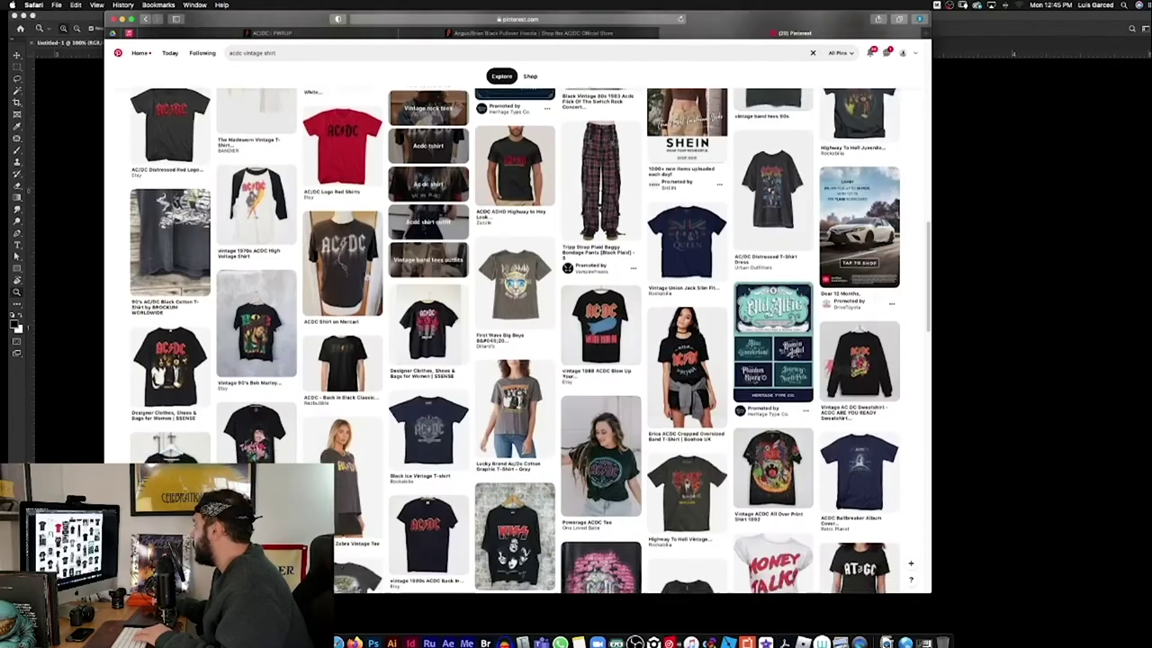
pyautogui.scroll(-8, 904, 351)
pyautogui.click(551, 137)
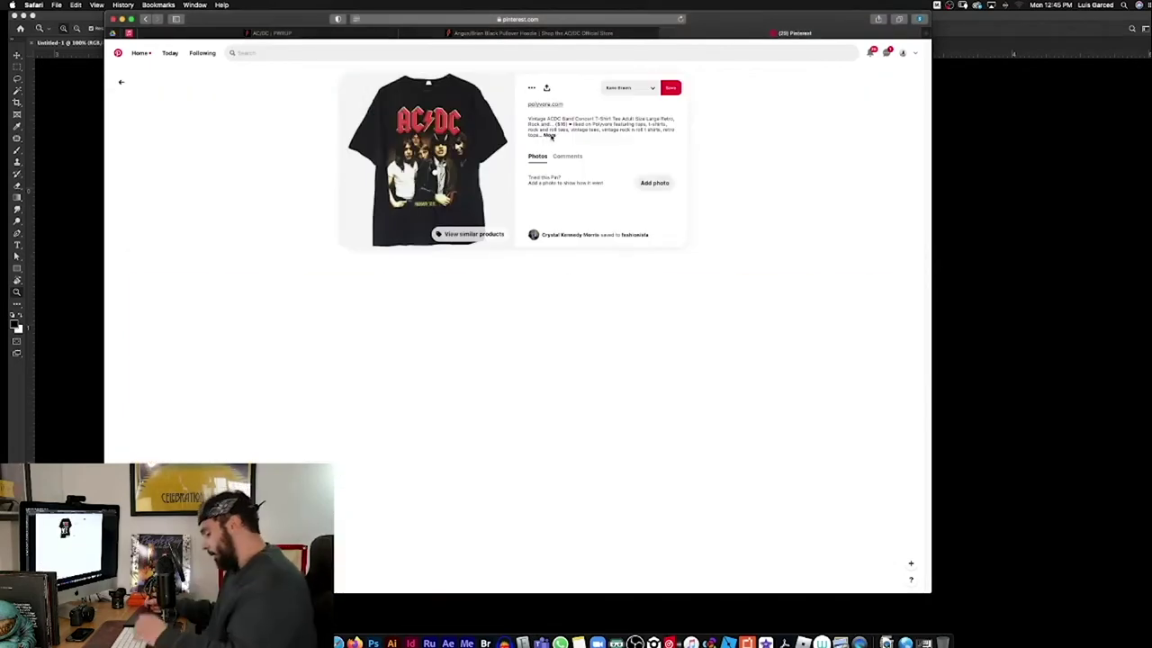
pyautogui.scroll(-1, 860, 221)
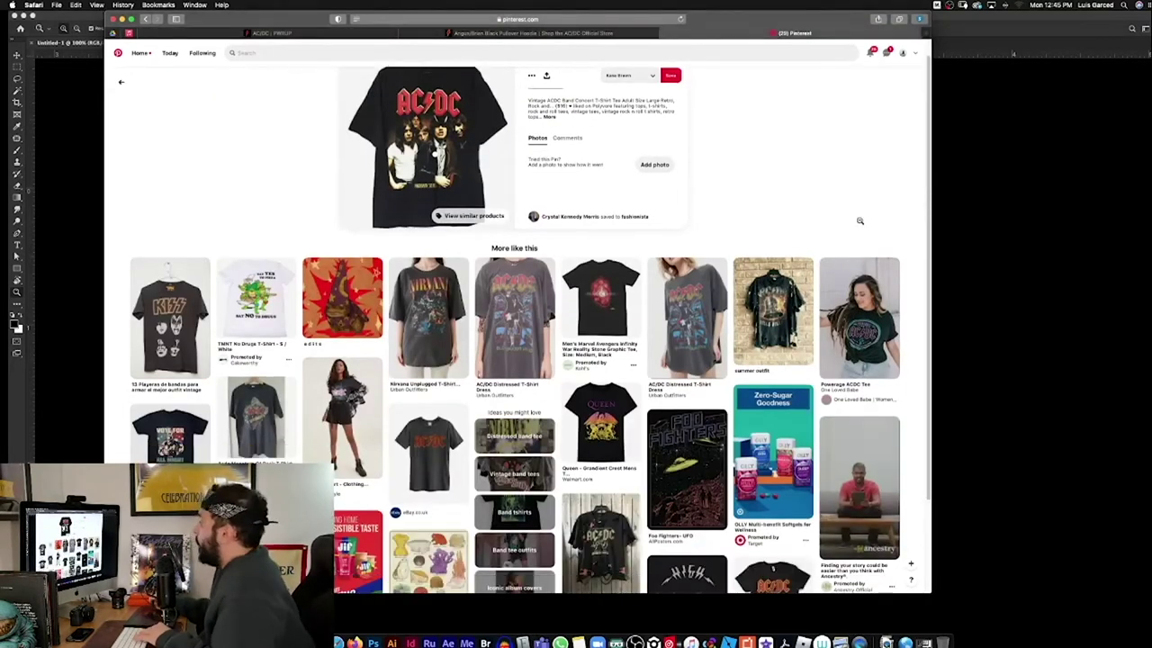
pyautogui.scroll(-2, 847, 343)
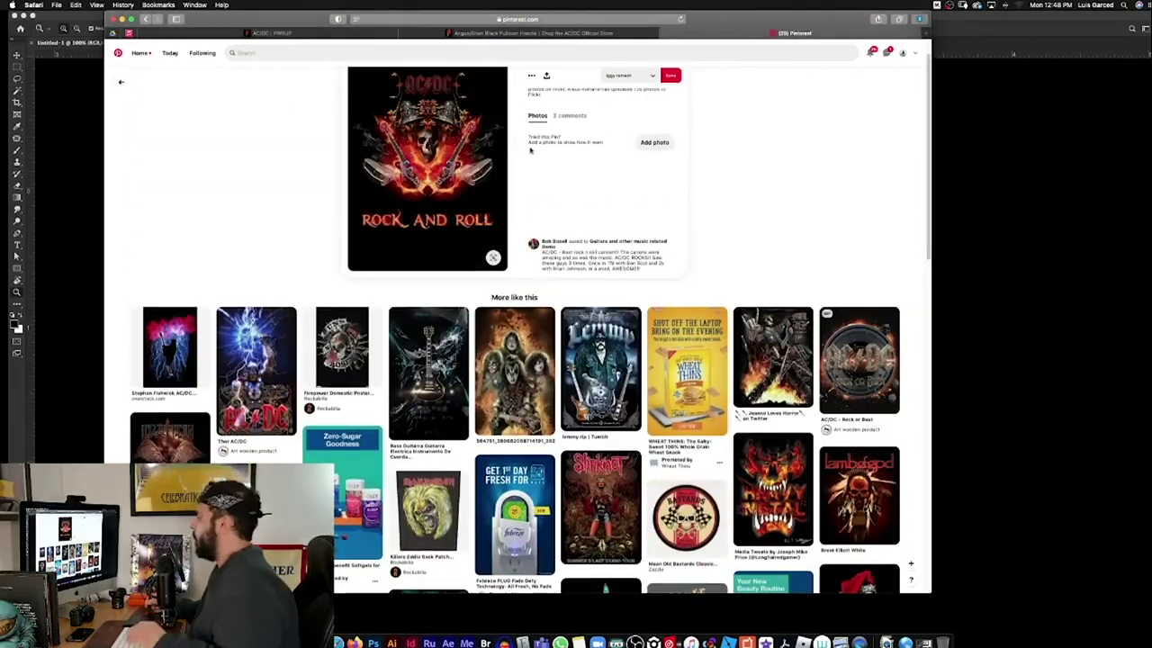
# Bring the Rock and Roll skull poster and the blue lightning AC/DC poster from Pinterest into the Photoshop document.
pyautogui.moveTo(268, 16); pyautogui.dragTo(706, 16)
pyautogui.moveTo(873, 133); pyautogui.dragTo(511, 261)
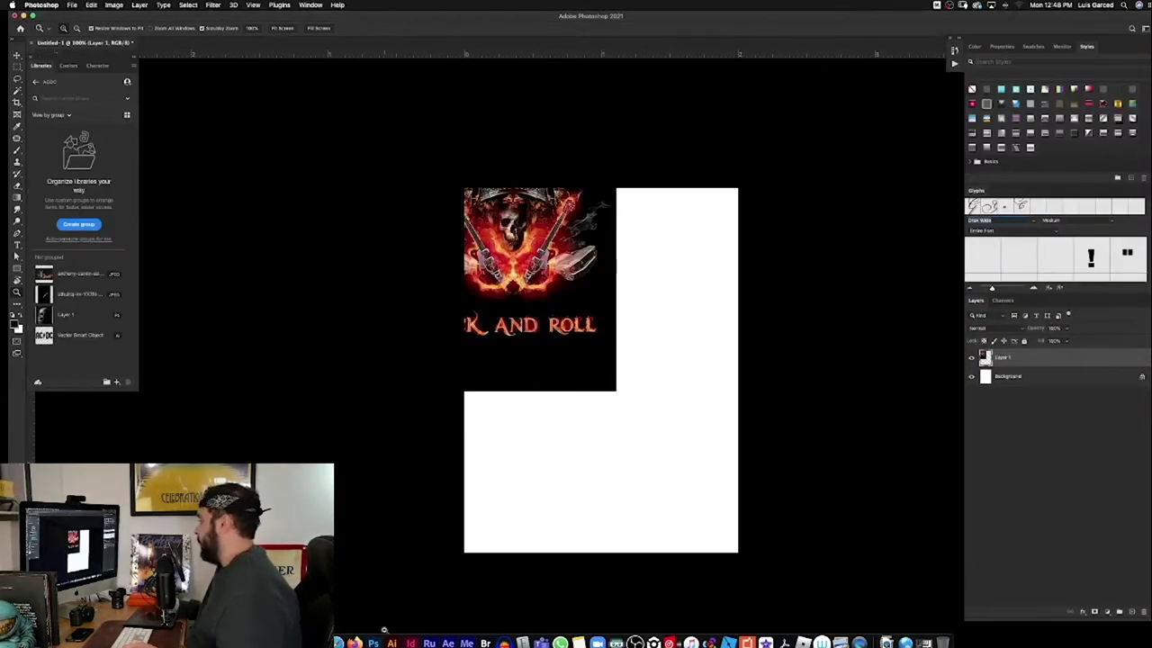
pyautogui.click(346, 625)
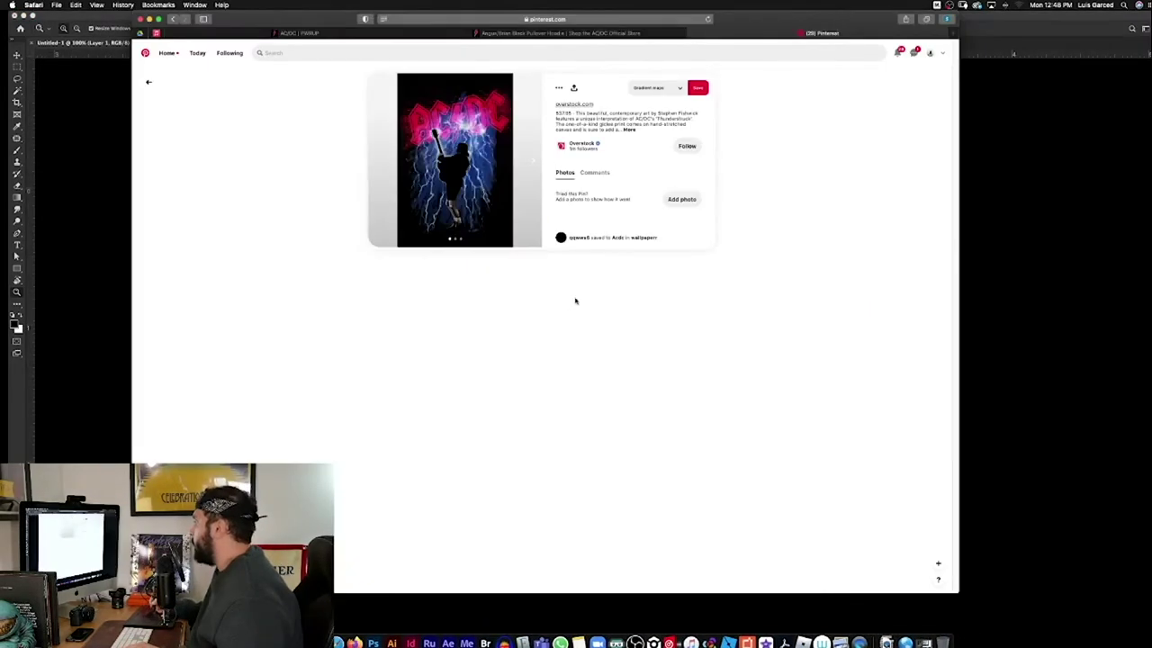
pyautogui.moveTo(351, 17); pyautogui.dragTo(465, 17)
# Examine related AC/DC poster pins on Pinterest and open the ACDC - TNT artwork pin.
pyautogui.click(568, 315)
pyautogui.scroll(-5, 921, 327)
pyautogui.scroll(-10, 1025, 338)
pyautogui.click(744, 360)
pyautogui.scroll(-8, 744, 360)
pyautogui.click(657, 439)
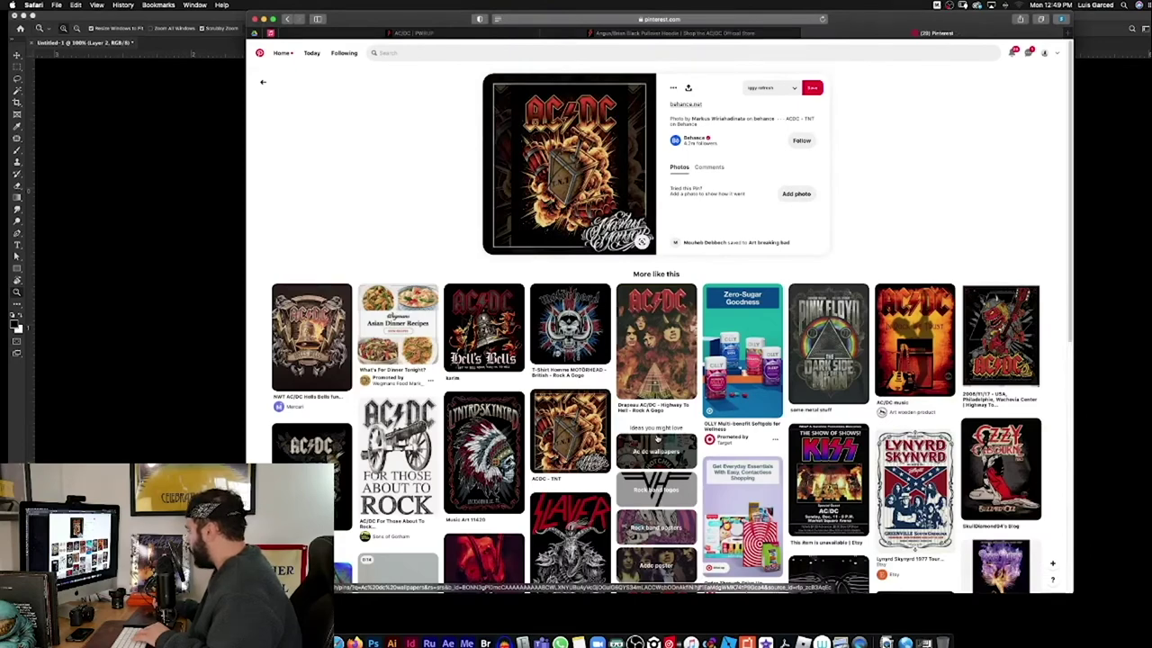
# Open the Hell's Bells pin and bring its poster into the Photoshop document.
pyautogui.click(484, 340)
pyautogui.moveTo(388, 19); pyautogui.dragTo(692, 18)
pyautogui.moveTo(867, 140); pyautogui.dragTo(509, 244)
# Scale down the Hell's Bells and blue lightning posters and stack them in the upper right of the page.
pyautogui.press('v')
pyautogui.moveTo(636, 380); pyautogui.dragTo(461, 200)
pyautogui.press('Return')
pyautogui.moveTo(510, 244); pyautogui.dragTo(683, 240)
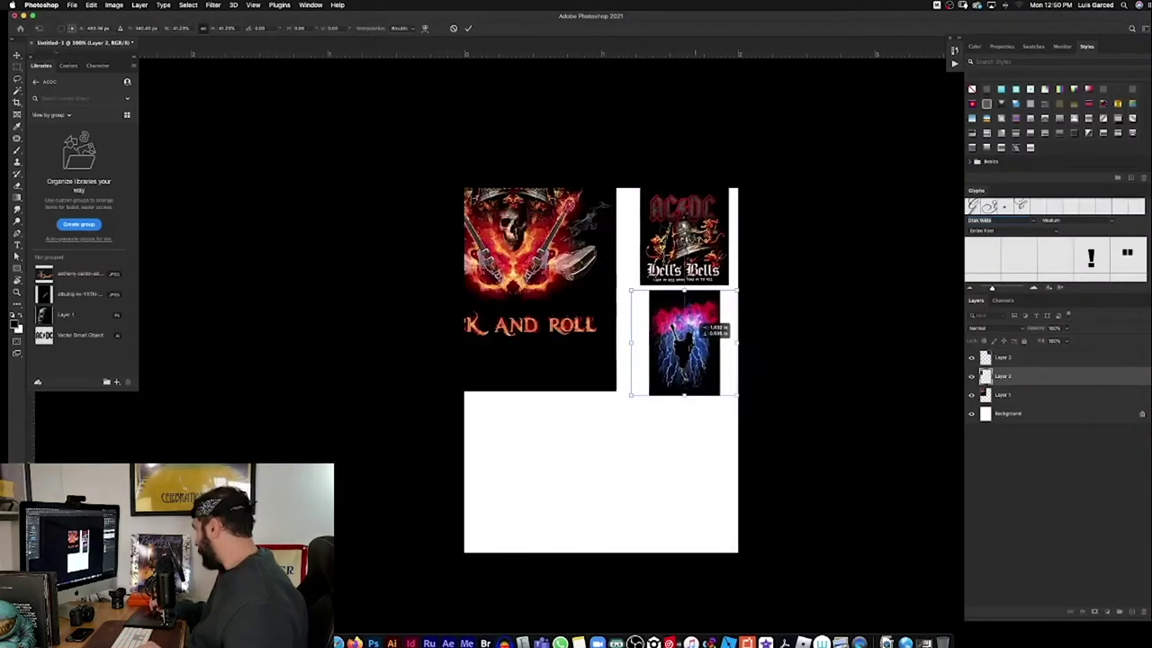
pyautogui.moveTo(704, 330); pyautogui.dragTo(699, 331)
pyautogui.press('Return')
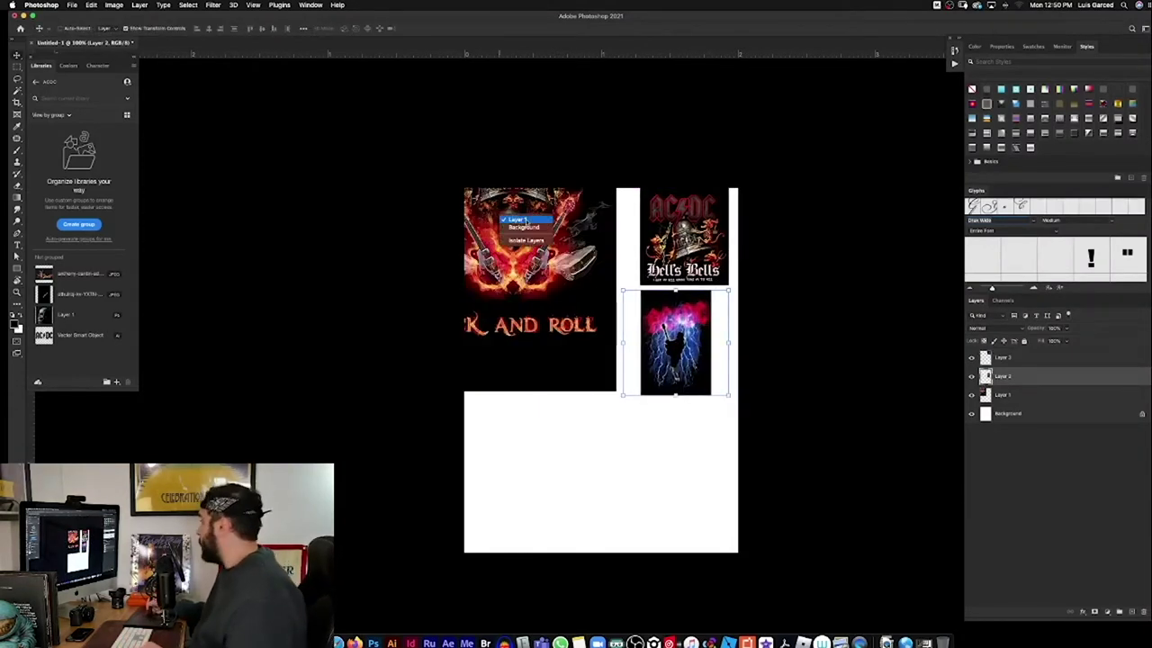
# Arrange the three posters in one row of matching height along the page's top edge and merge their layers.
pyautogui.click(524, 230)
pyautogui.moveTo(617, 101); pyautogui.dragTo(616, 174)
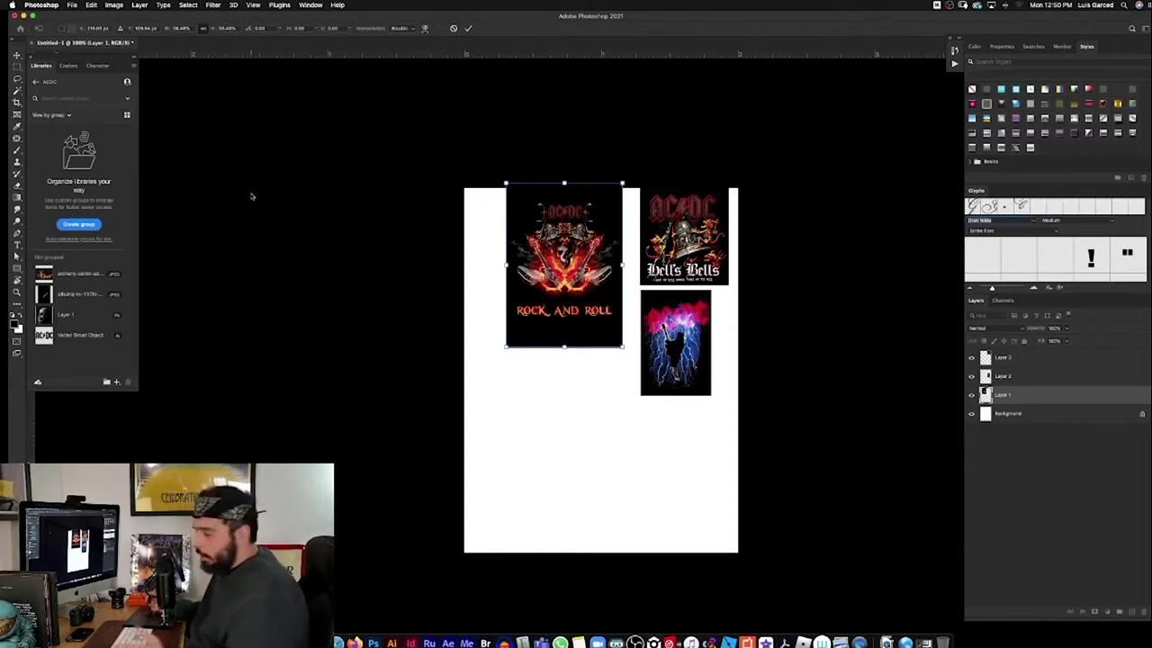
pyautogui.rightClick(682, 218)
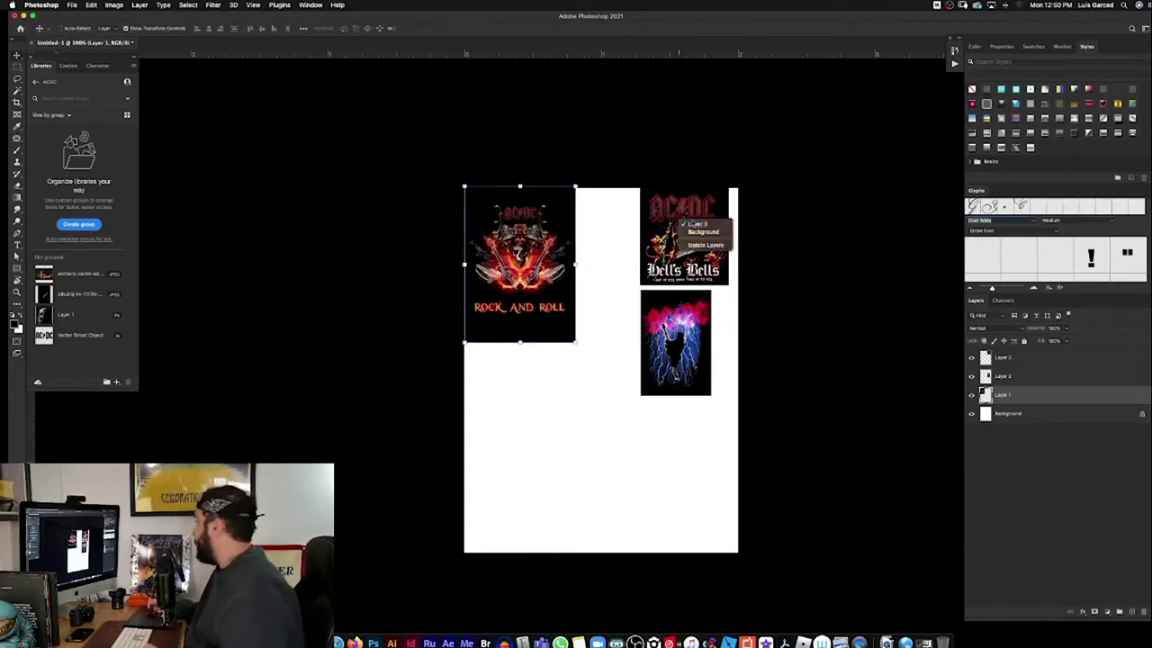
pyautogui.click(696, 222)
pyautogui.moveTo(696, 225); pyautogui.dragTo(633, 210)
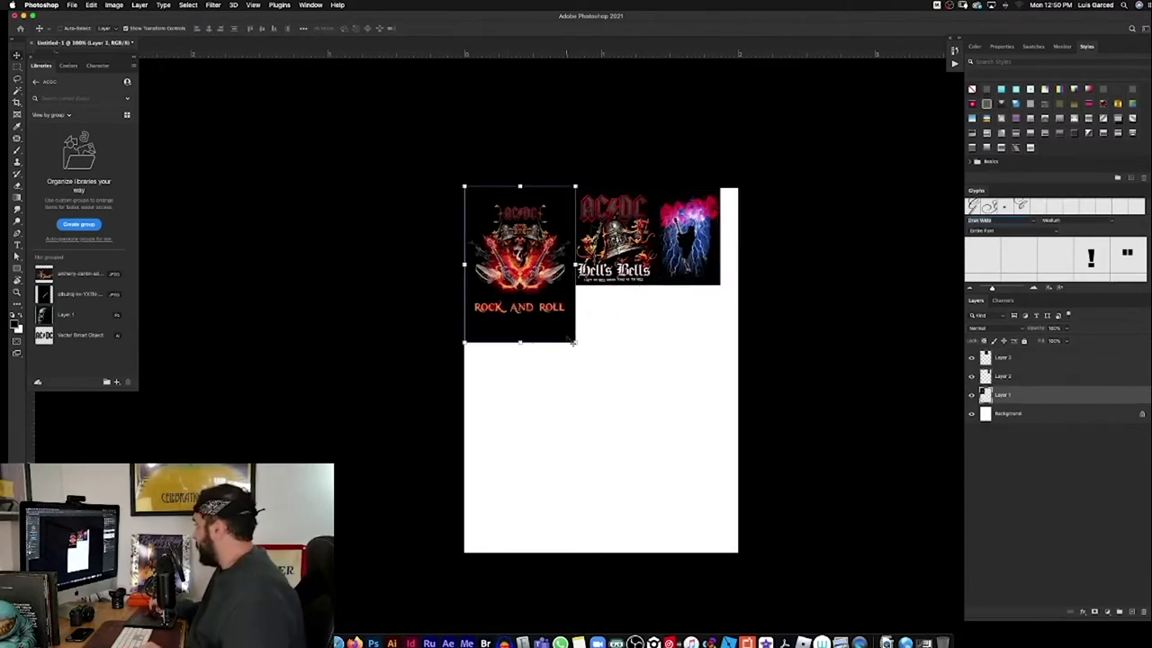
pyautogui.moveTo(573, 342); pyautogui.dragTo(571, 285)
pyautogui.keyDown('shift'); pyautogui.click(1005, 358); pyautogui.keyUp('shift')
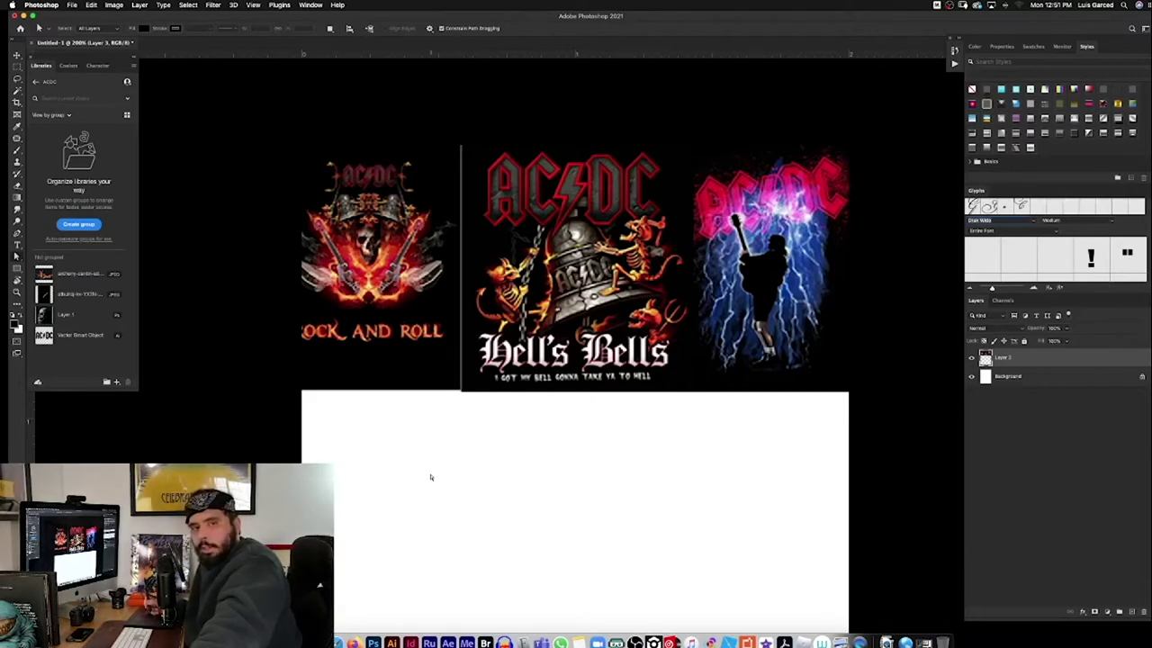
# Place the skull image from the ACDC library onto the black shirt-design canvas and scale it down.
pyautogui.press('super+Tab')
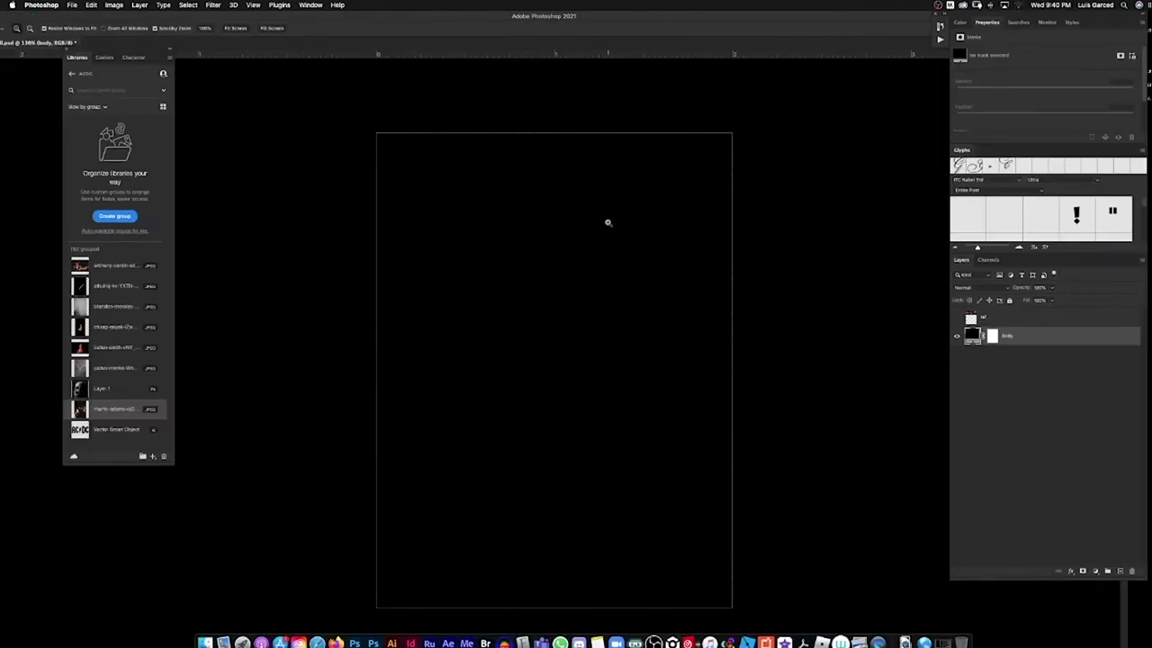
pyautogui.press('v')
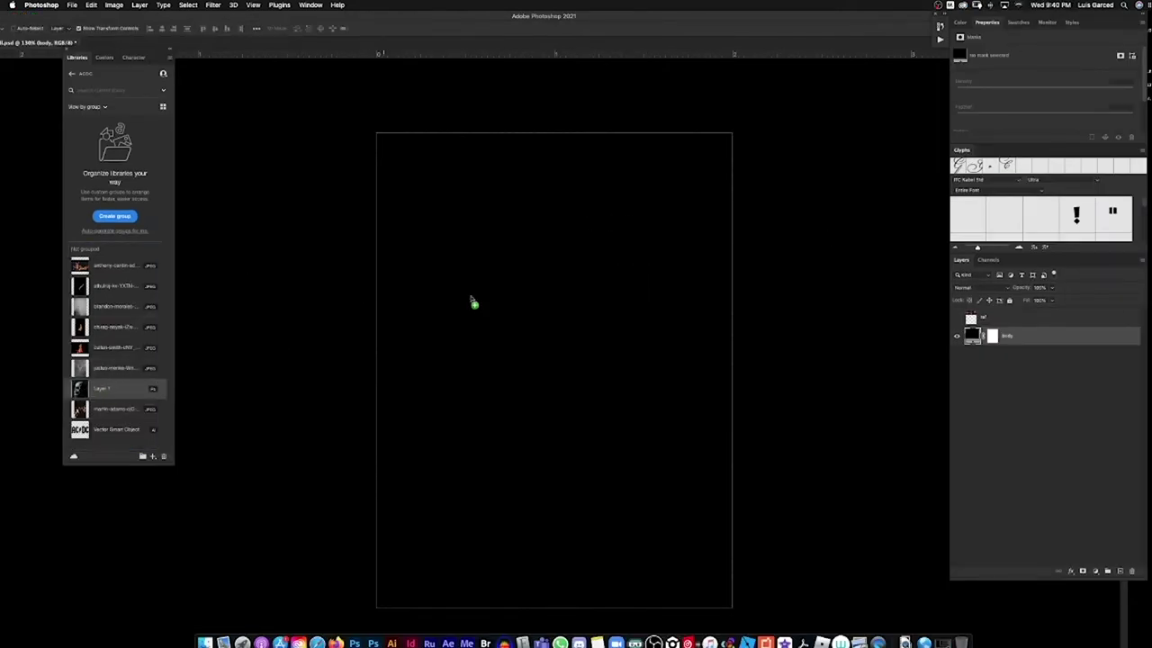
pyautogui.moveTo(471, 302); pyautogui.dragTo(540, 378)
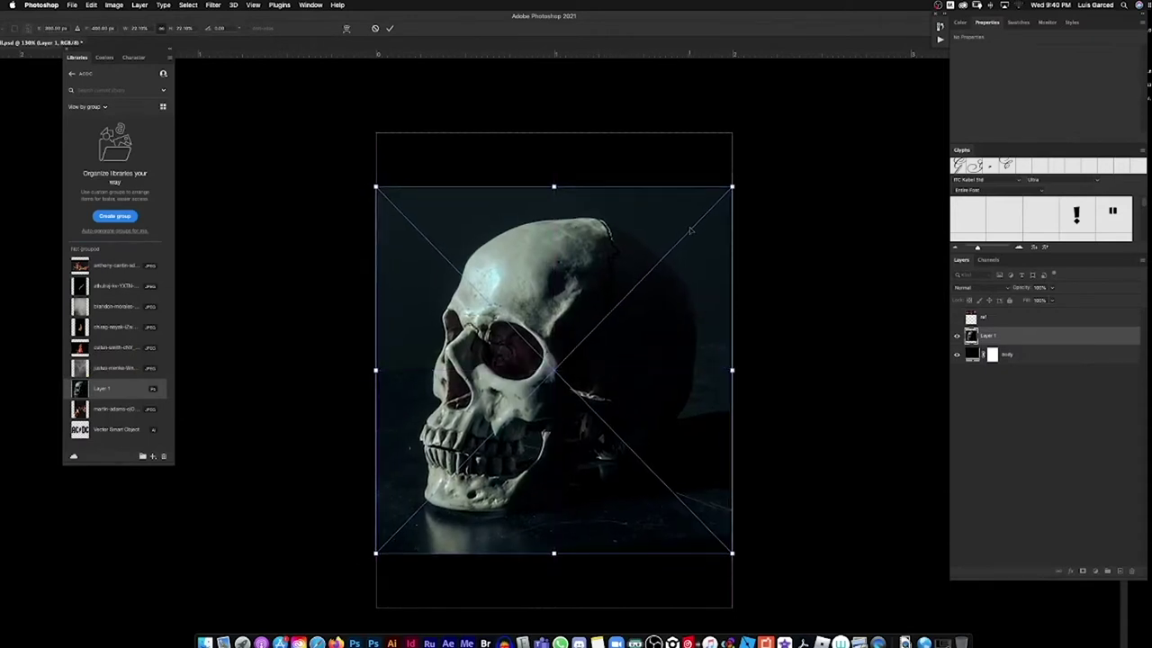
pyautogui.moveTo(733, 186); pyautogui.dragTo(687, 232)
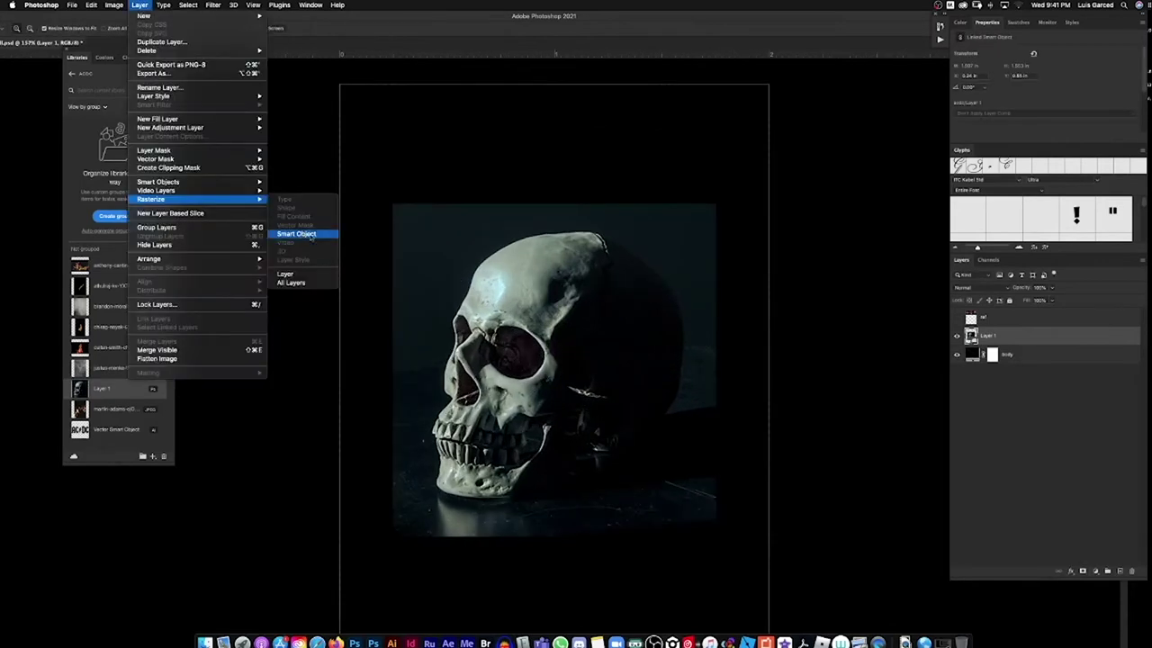
# Rasterize the skull's smart object layer and remove its background.
pyautogui.press('Escape')
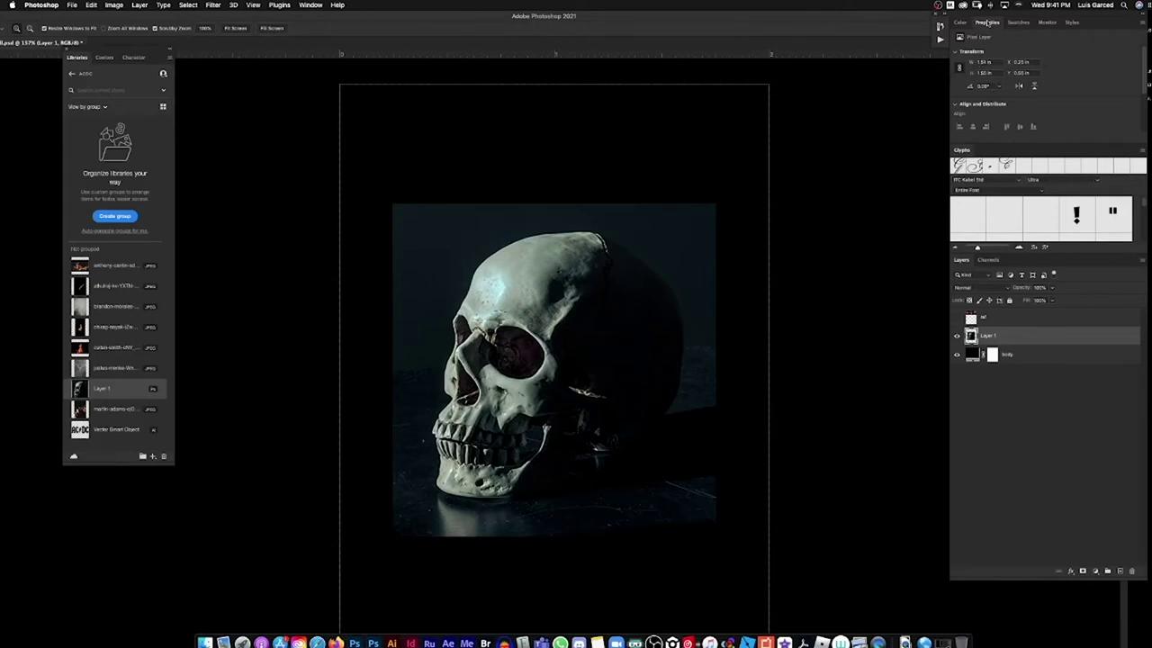
pyautogui.click(956, 104)
pyautogui.scroll(-2, 1001, 89)
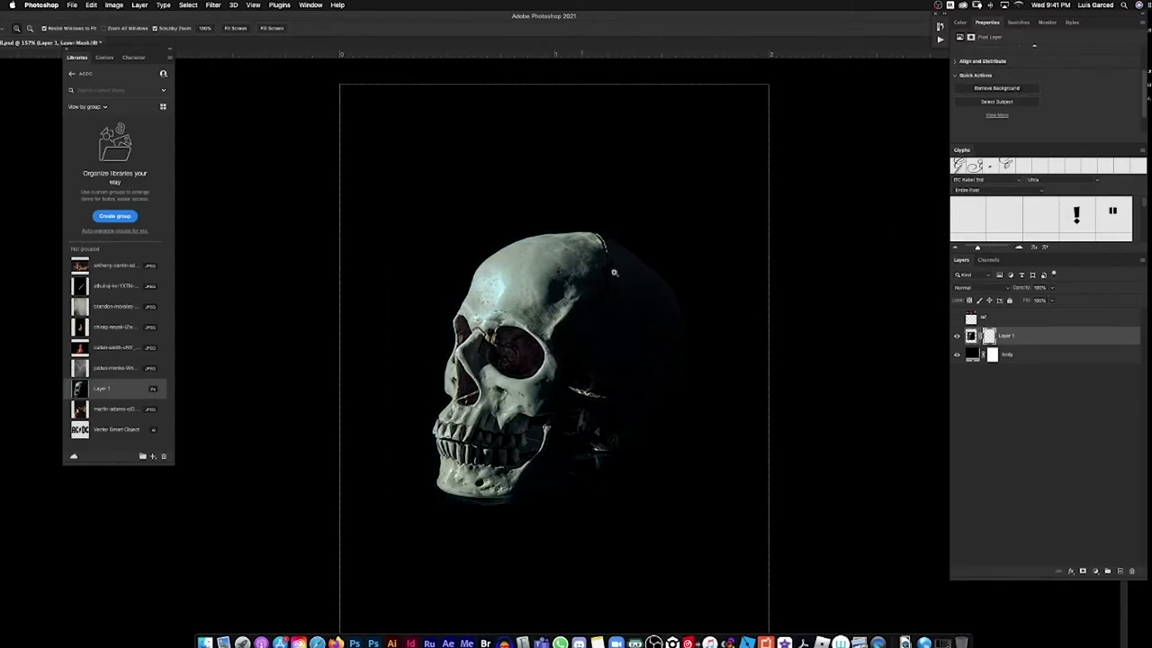
# Refine the skull's layer mask by brushing away the shadow fringe beneath the jaw and restoring over-erased chin edges, checking without the body layer.
pyautogui.click(957, 355)
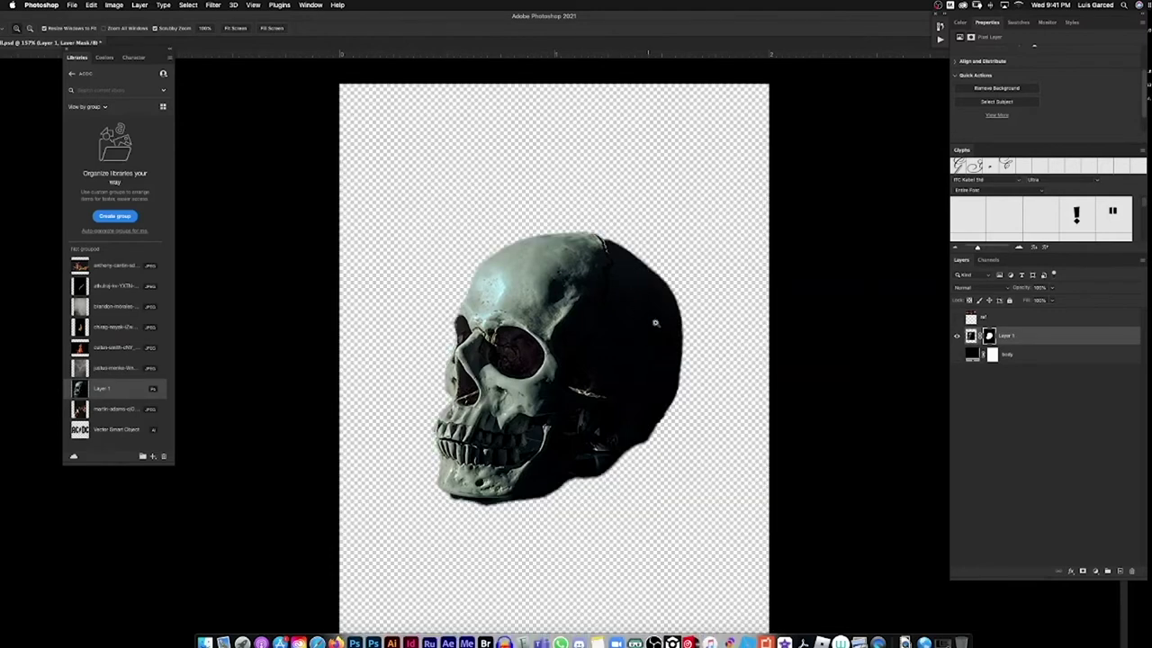
pyautogui.click(996, 337)
pyautogui.click(994, 341)
pyautogui.press('b')
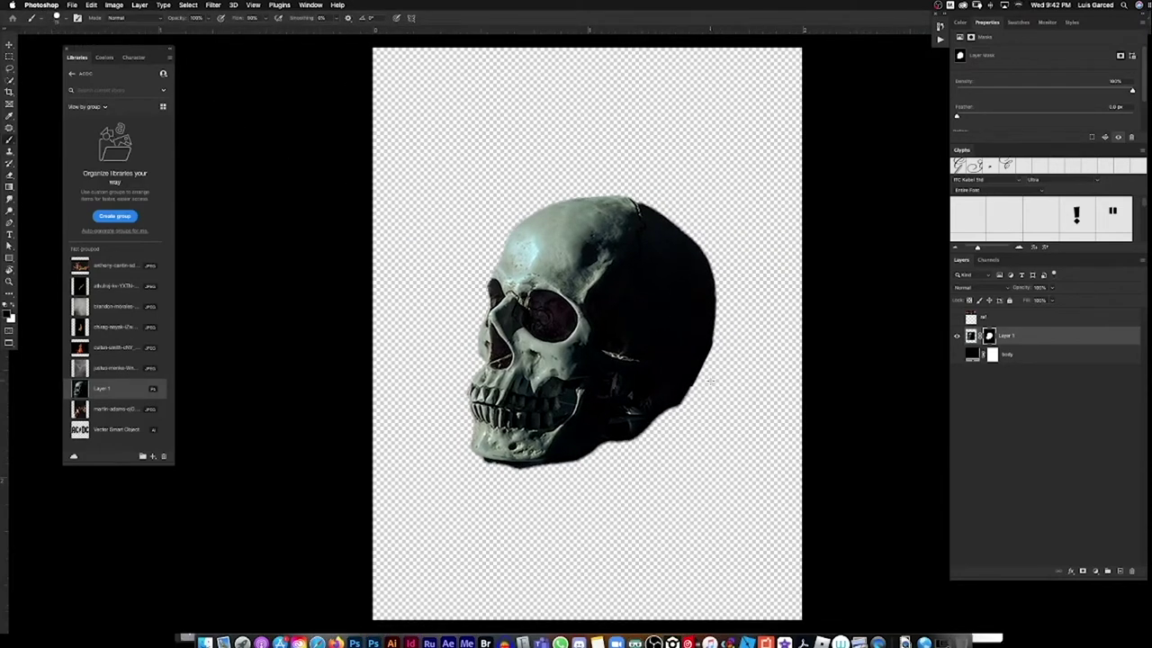
pyautogui.moveTo(696, 393)
pyautogui.mouseDown()
pyautogui.moveTo(699, 381)
pyautogui.moveTo(641, 438)
pyautogui.moveTo(491, 464)
pyautogui.moveTo(506, 465)
pyautogui.mouseUp()
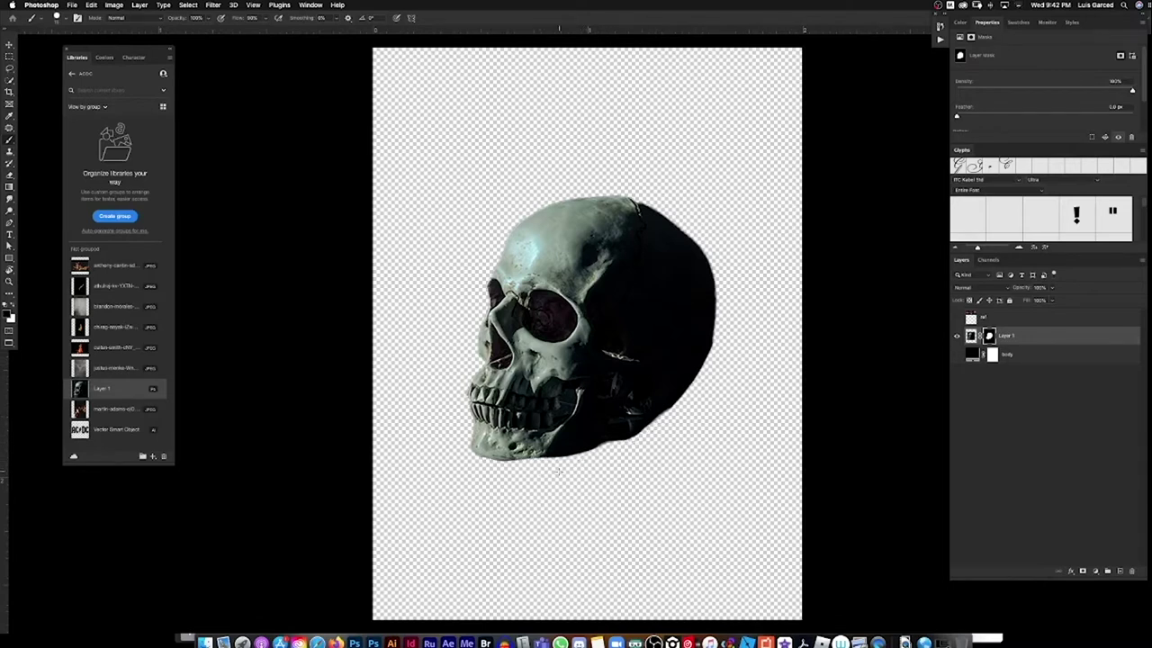
pyautogui.press('x')
pyautogui.moveTo(515, 456); pyautogui.dragTo(547, 454)
pyautogui.press('x')
pyautogui.click(957, 356)
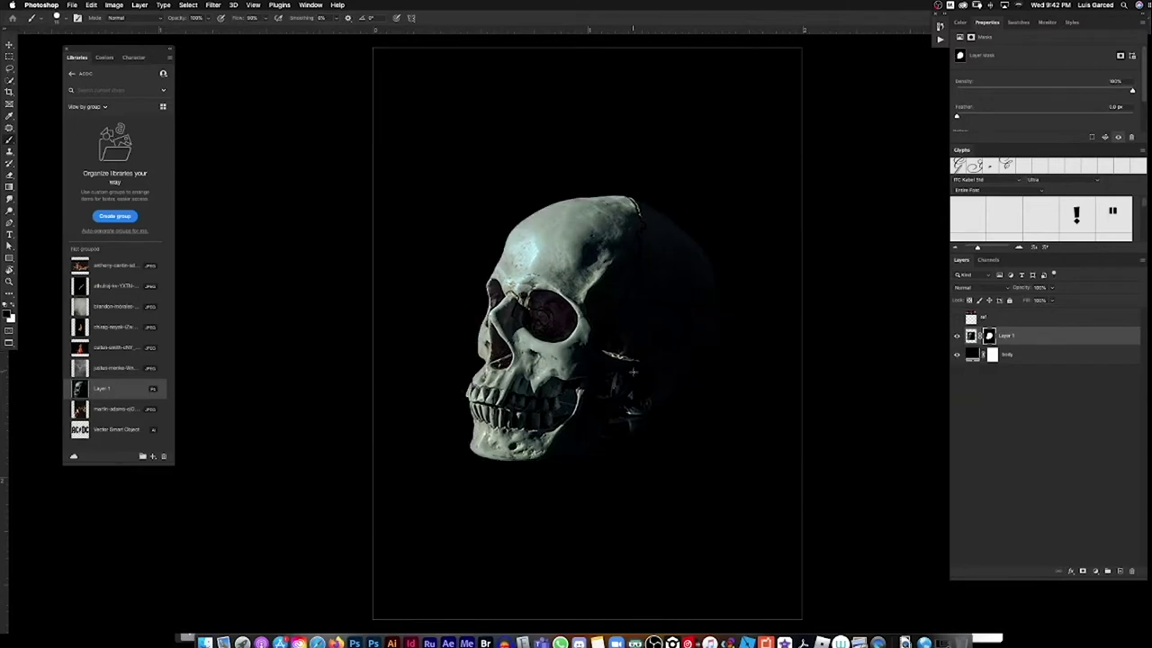
# Open the skull image in the Camera Raw Filter and set Exposure -0.80, Contrast +34, Highlights +43, Shadows +11, Whites +40 and Blacks +45.
pyautogui.press('z')
pyautogui.moveTo(568, 277)
pyautogui.mouseDown()
pyautogui.moveTo(662, 284)
pyautogui.moveTo(594, 302)
pyautogui.mouseUp()
pyautogui.press('v')
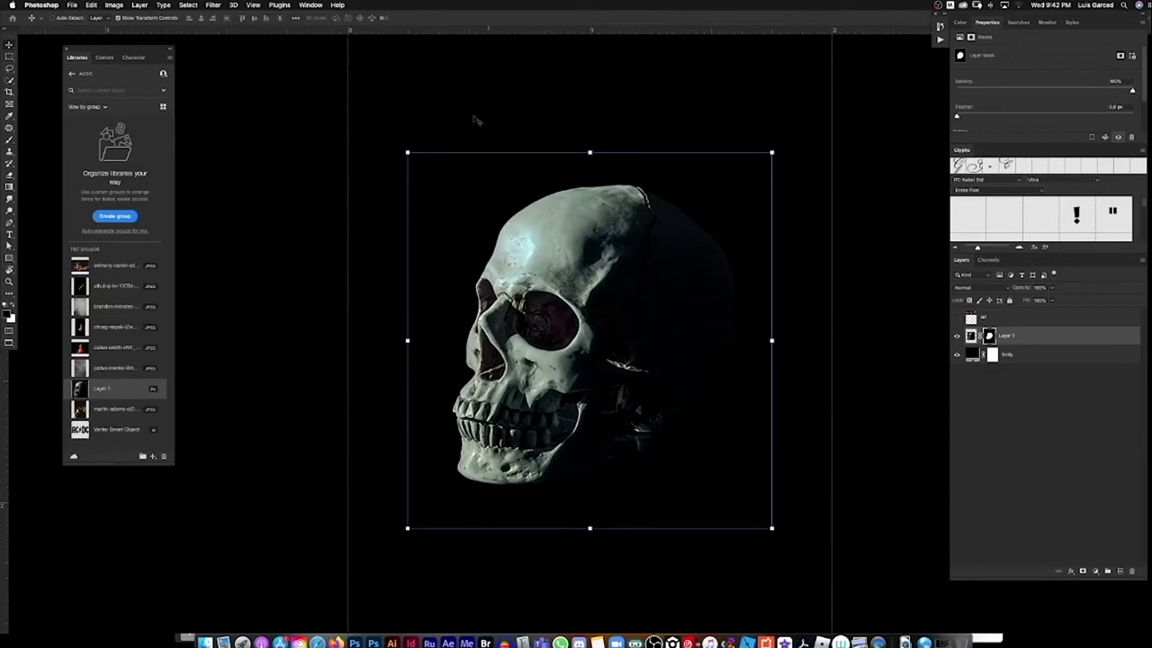
pyautogui.click(971, 335)
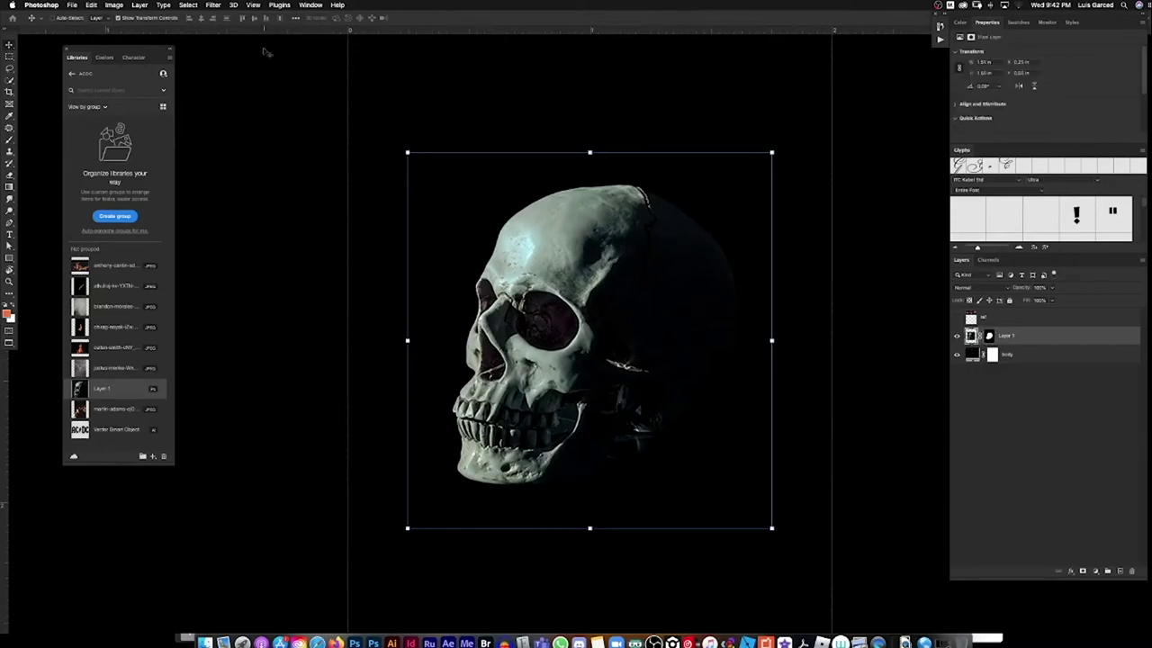
pyautogui.click(210, 6)
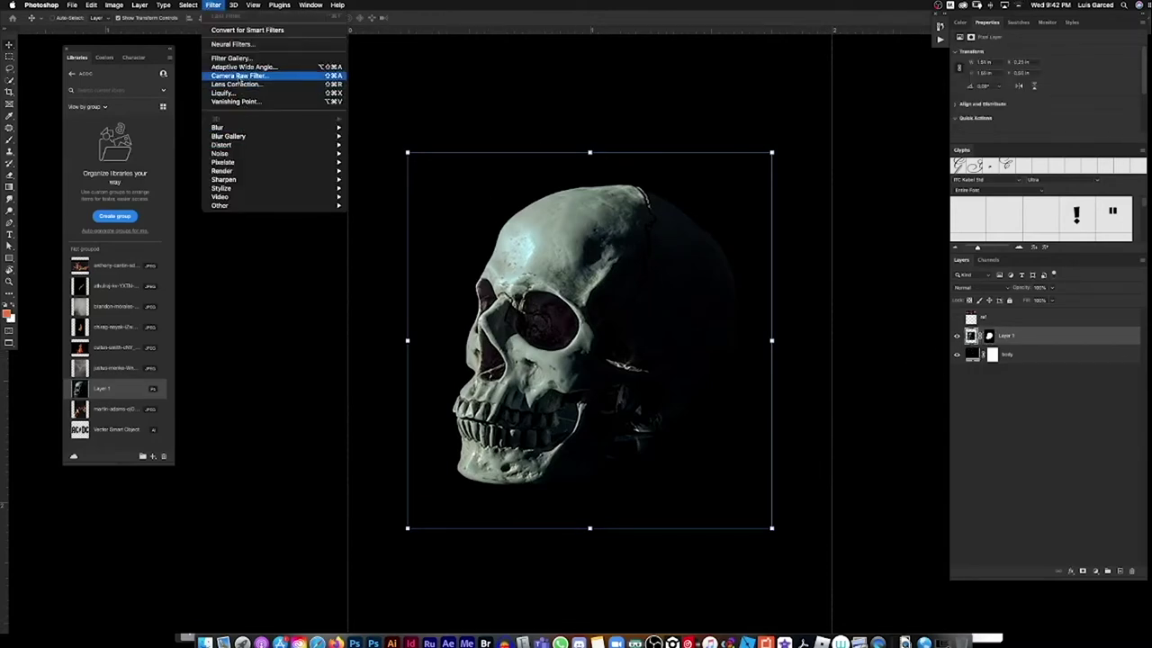
pyautogui.click(257, 77)
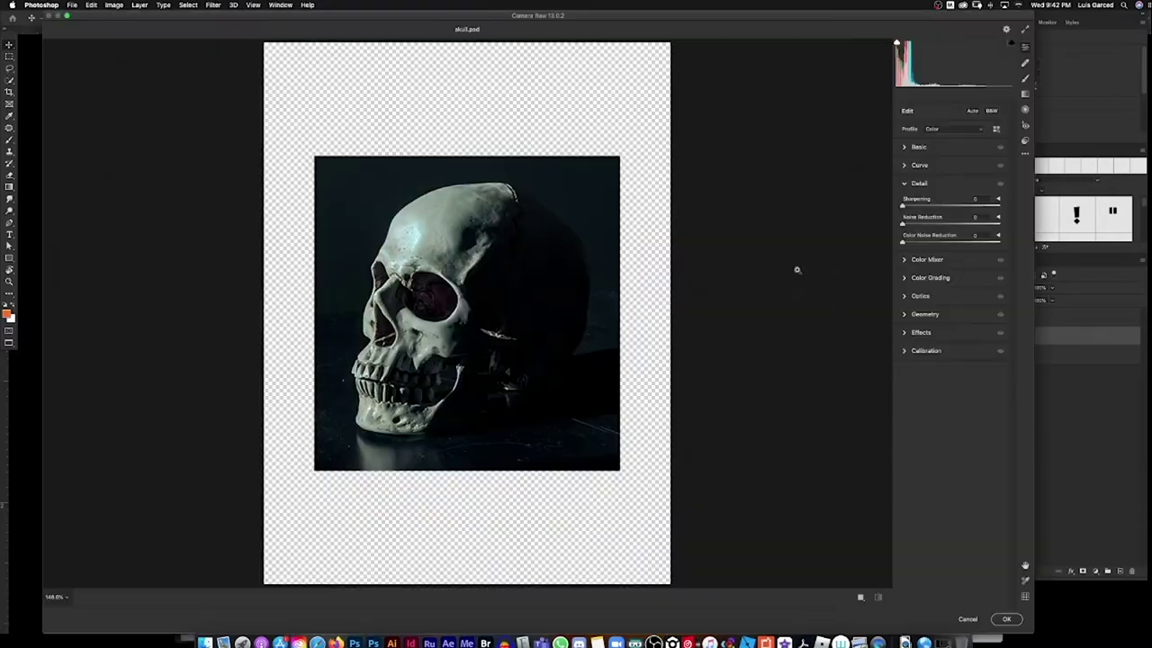
pyautogui.moveTo(949, 221); pyautogui.dragTo(973, 291)
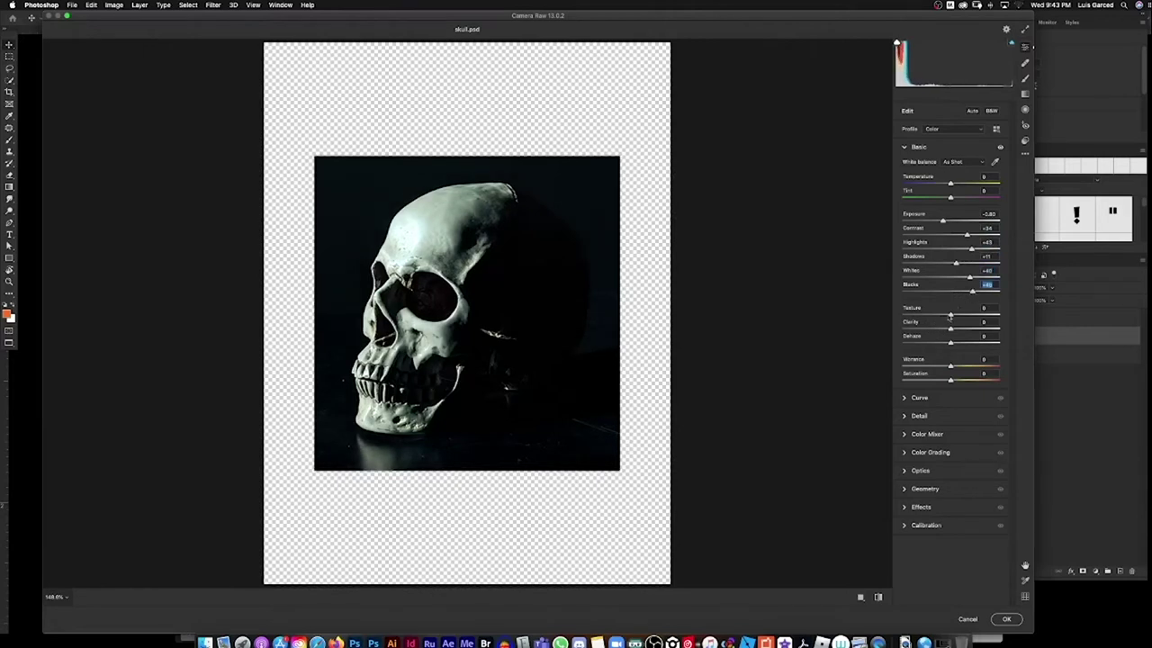
# Set Clarity to +34, add some sharpening, lower Blacks to about -31 and apply the Camera Raw filter.
pyautogui.moveTo(950, 331); pyautogui.dragTo(967, 332)
pyautogui.click(969, 332)
pyautogui.click(911, 397)
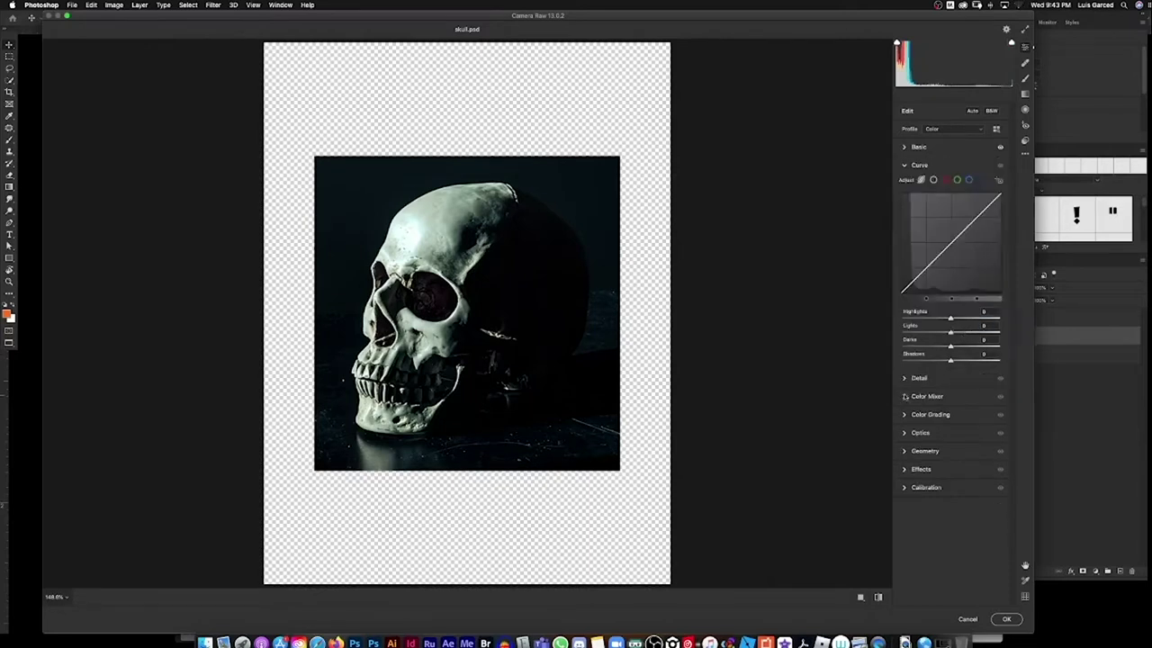
pyautogui.click(910, 390)
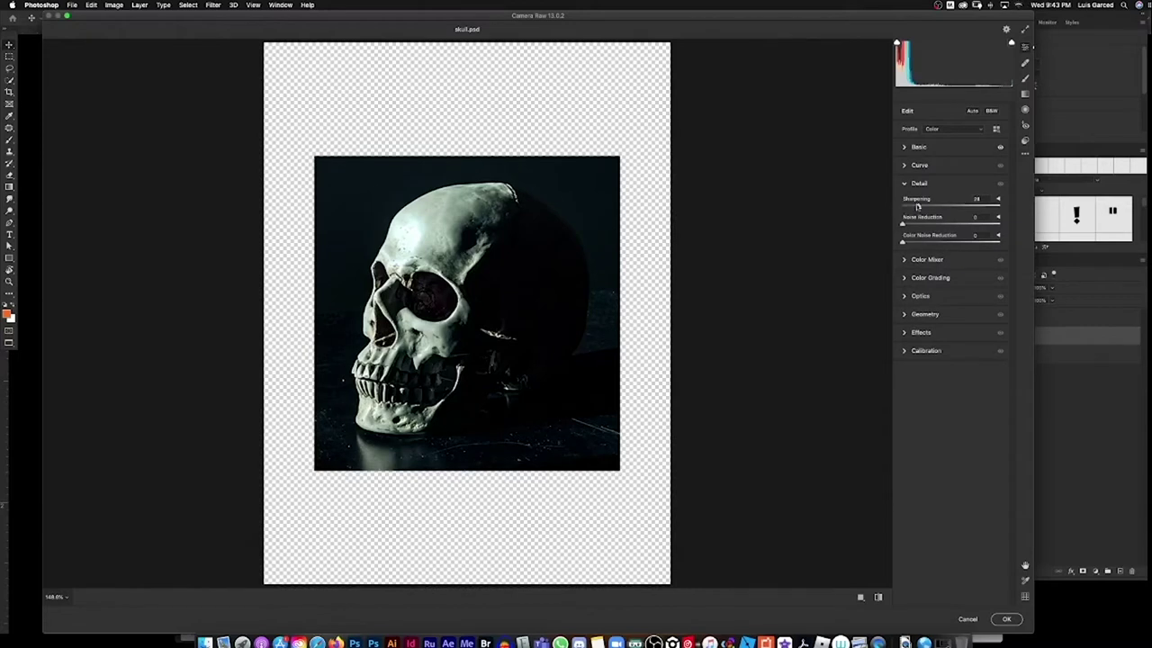
pyautogui.click(917, 149)
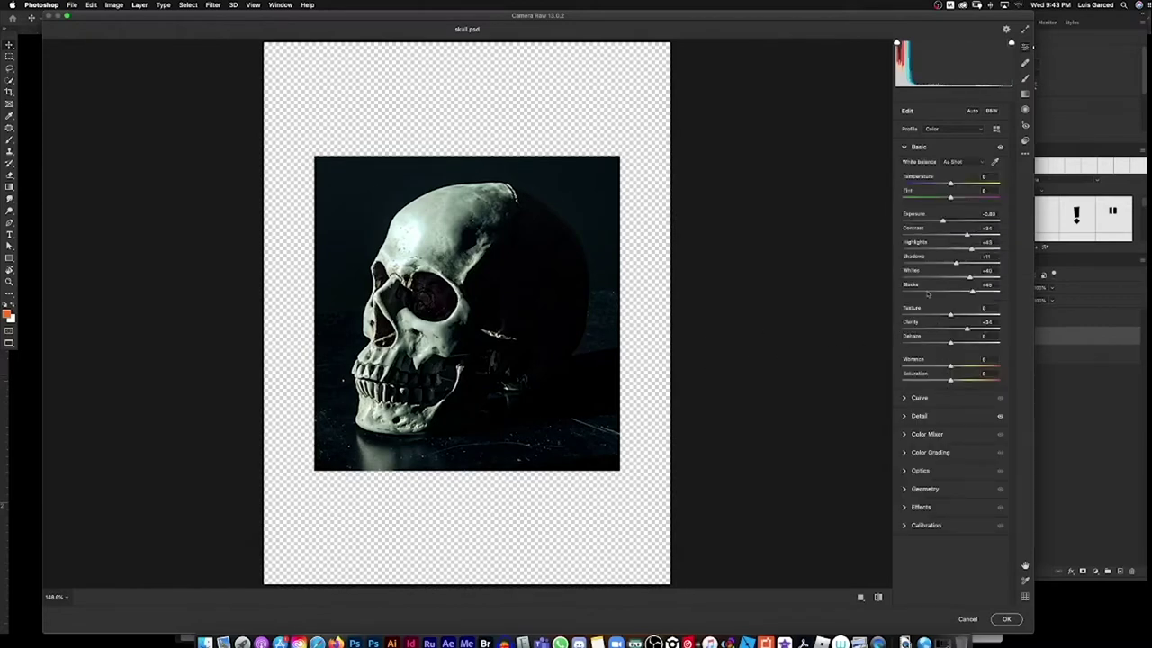
pyautogui.moveTo(972, 291); pyautogui.dragTo(935, 288)
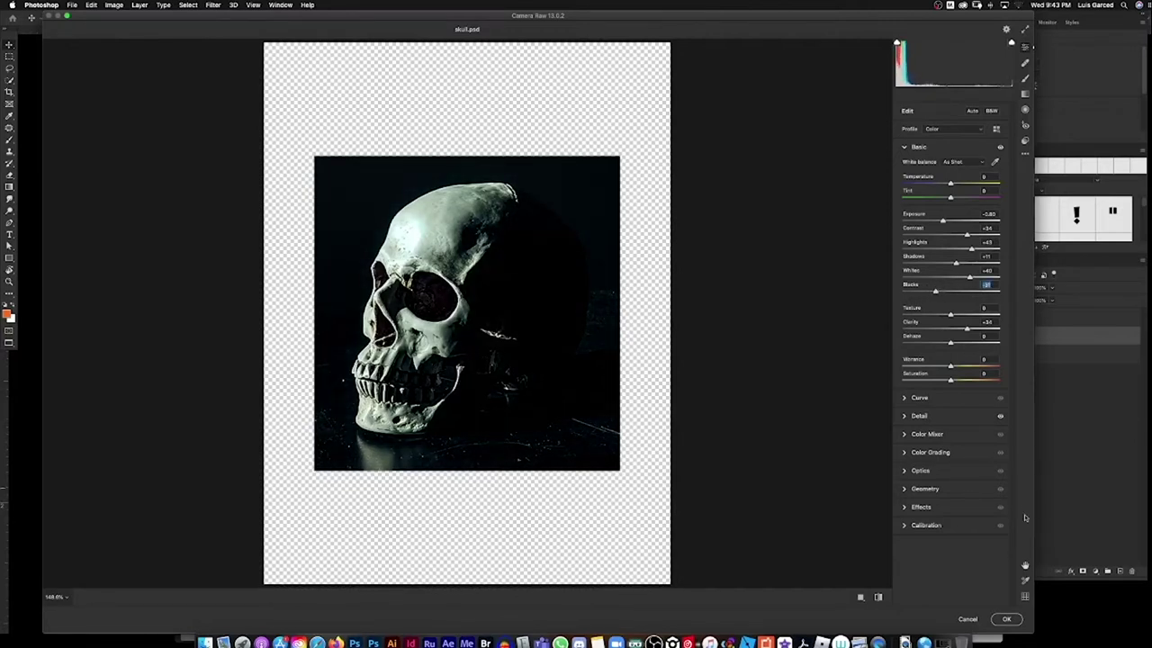
pyautogui.click(1008, 620)
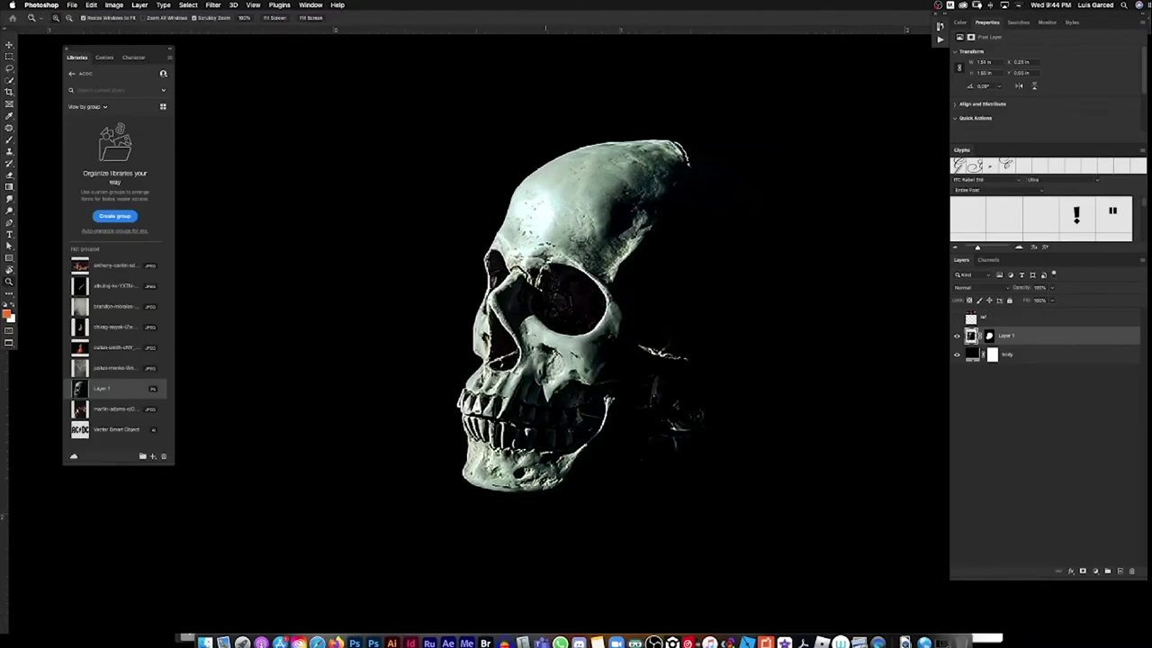
# Duplicate the masked skull layer and set the copy's blend mode to Linear Light.
pyautogui.click(971, 335)
pyautogui.press('super+j')
pyautogui.click(972, 287)
pyautogui.click(983, 290)
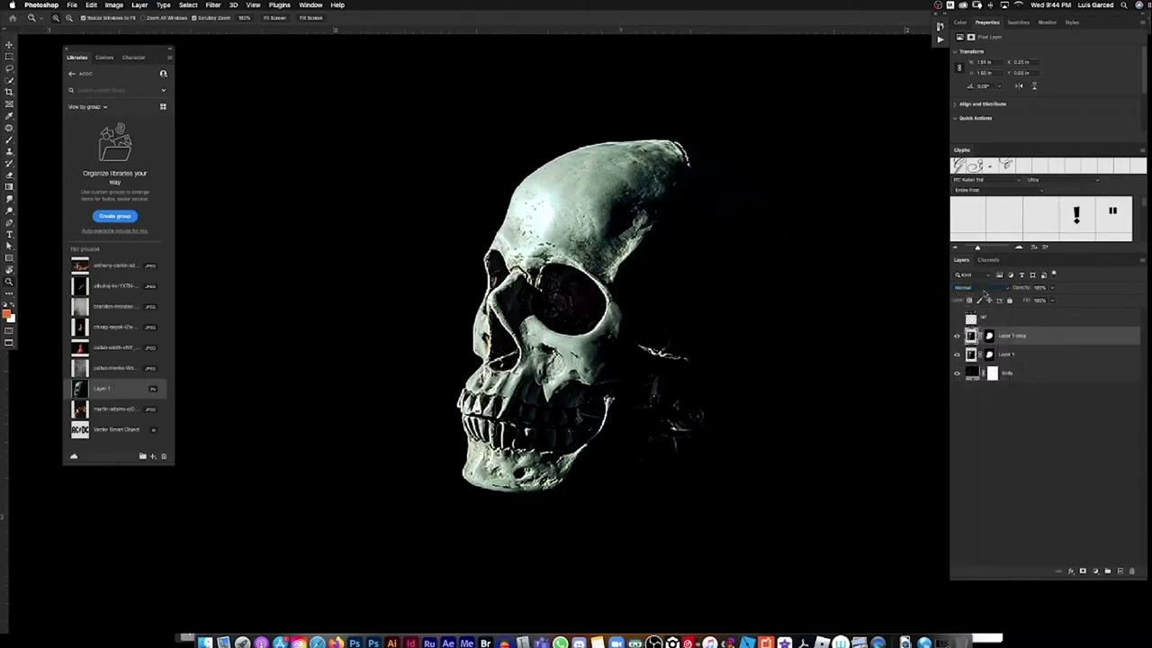
pyautogui.click(972, 287)
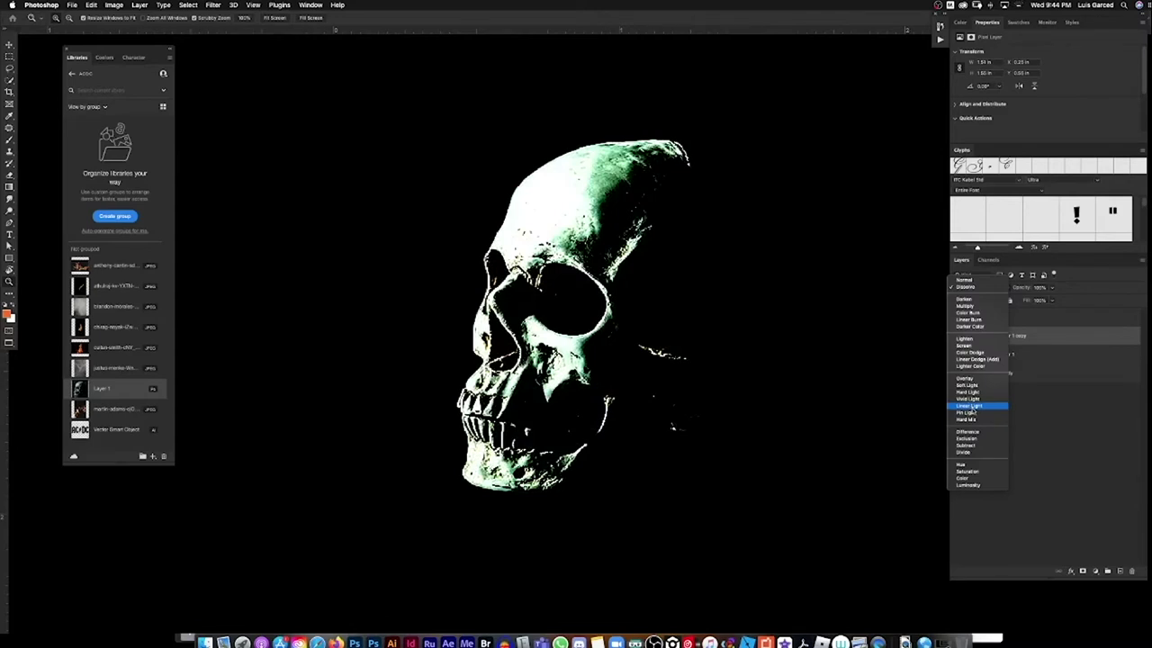
pyautogui.click(970, 405)
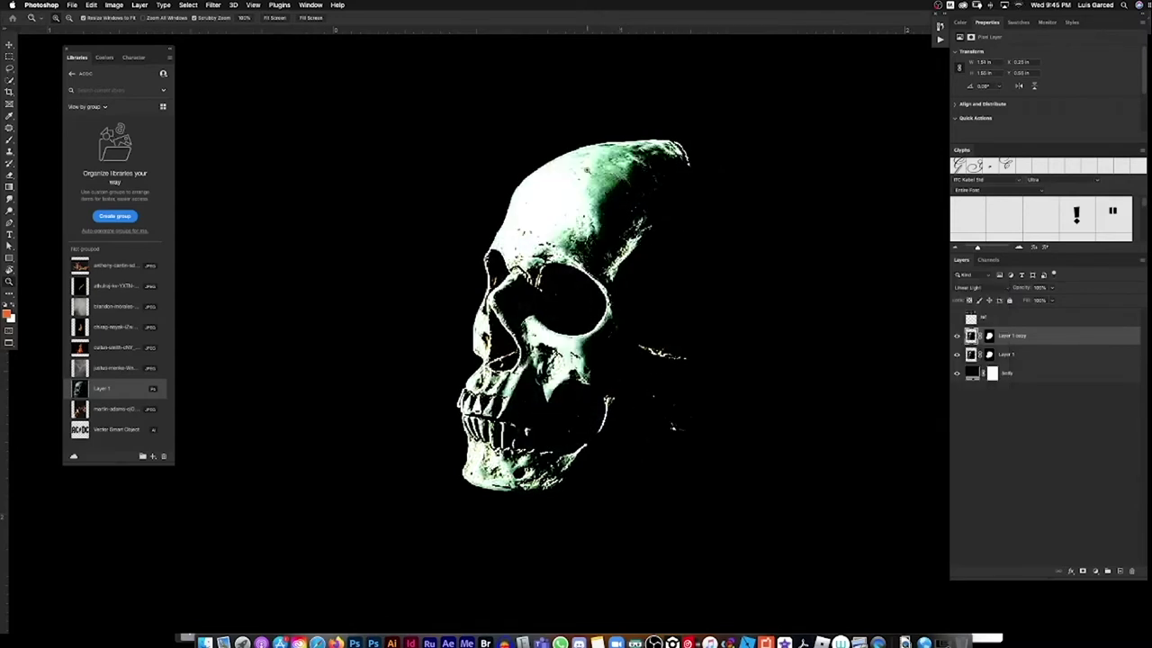
pyautogui.scroll(-1, 933, 297)
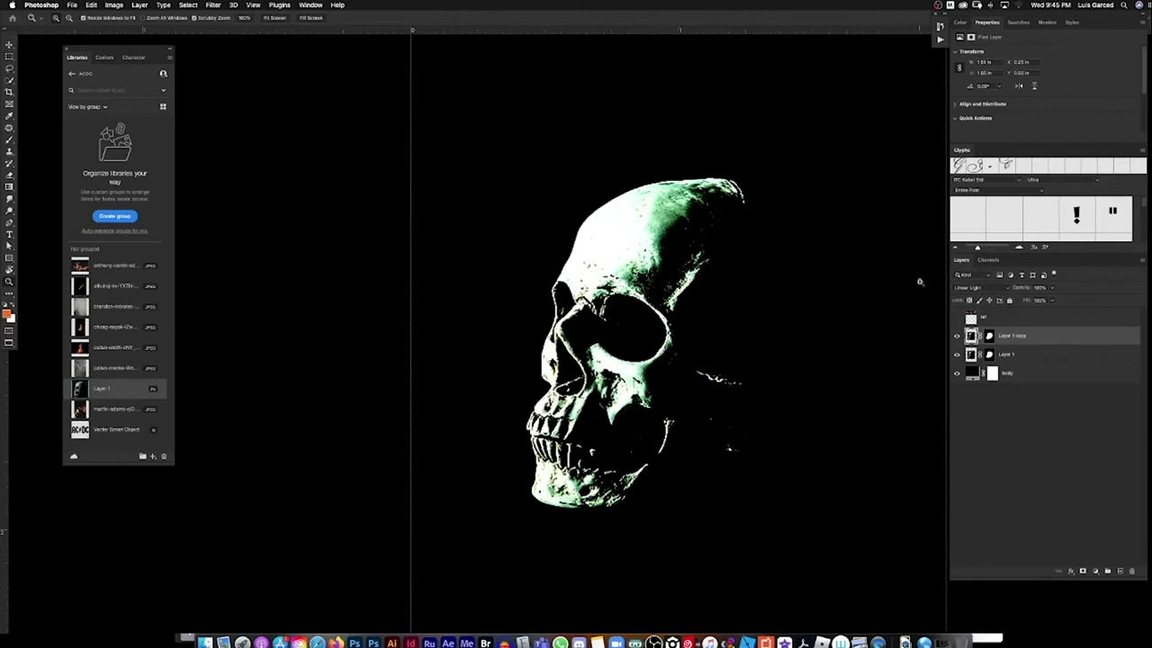
# Load the skull's bright areas as a selection from a color channel.
pyautogui.click(990, 260)
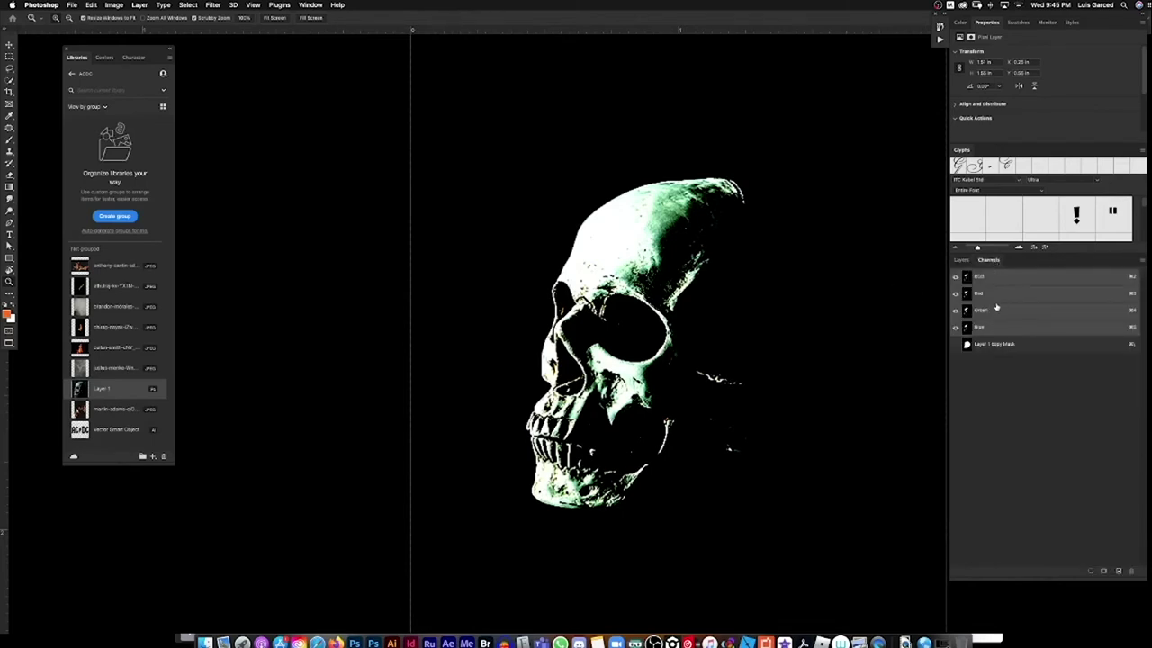
pyautogui.keyDown('super'); pyautogui.click(980, 295); pyautogui.keyUp('super')
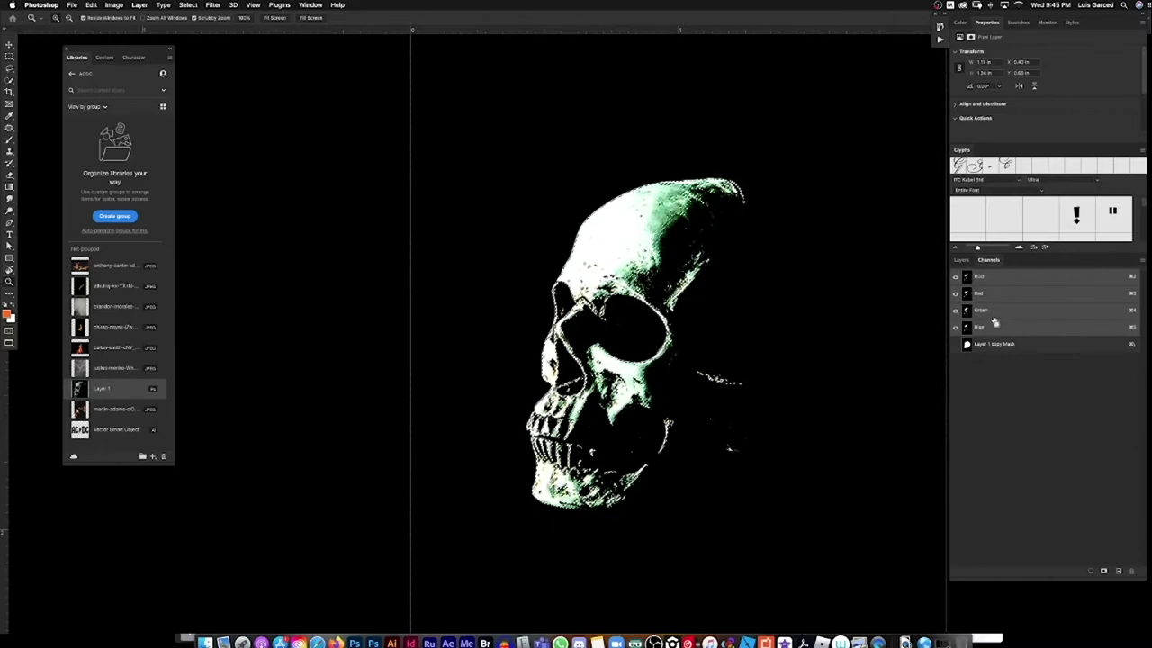
pyautogui.press('super+equal')
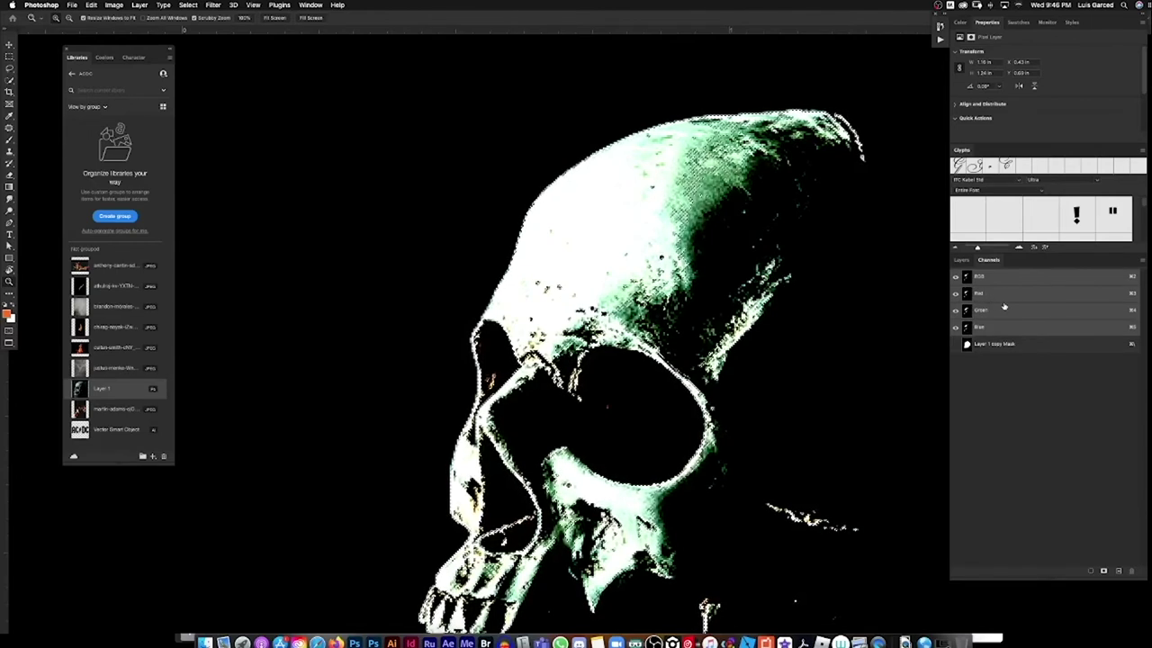
pyautogui.click(961, 260)
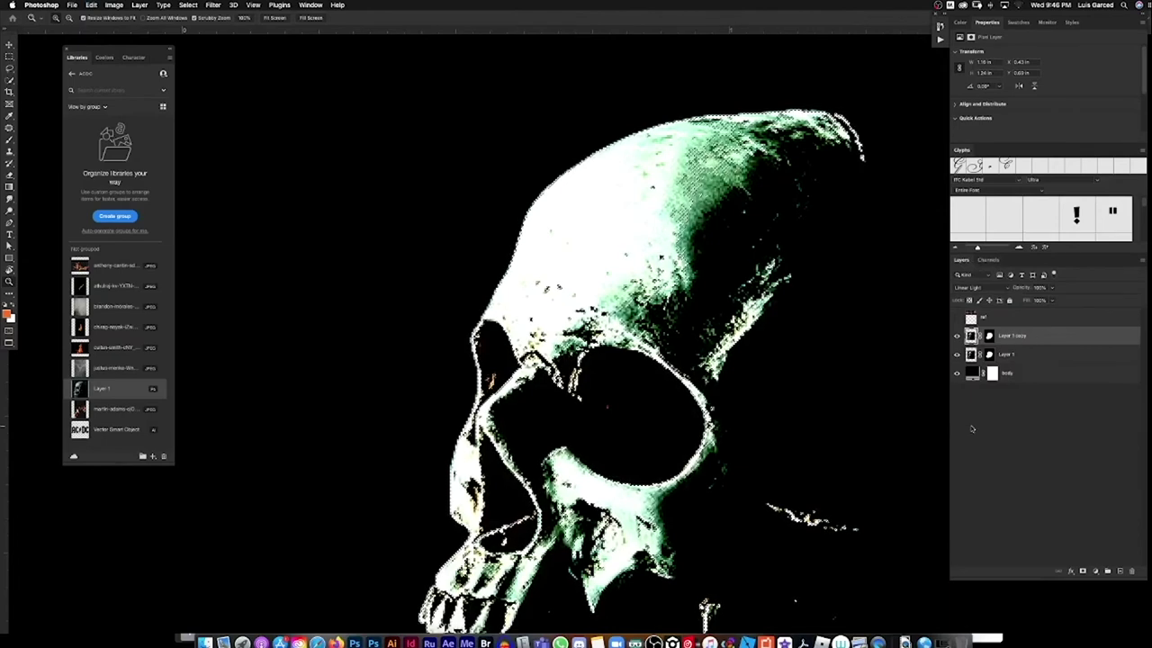
# Add a new layer above the skull copy, fill the selected highlights on it and deselect.
pyautogui.press('super+shift+n')
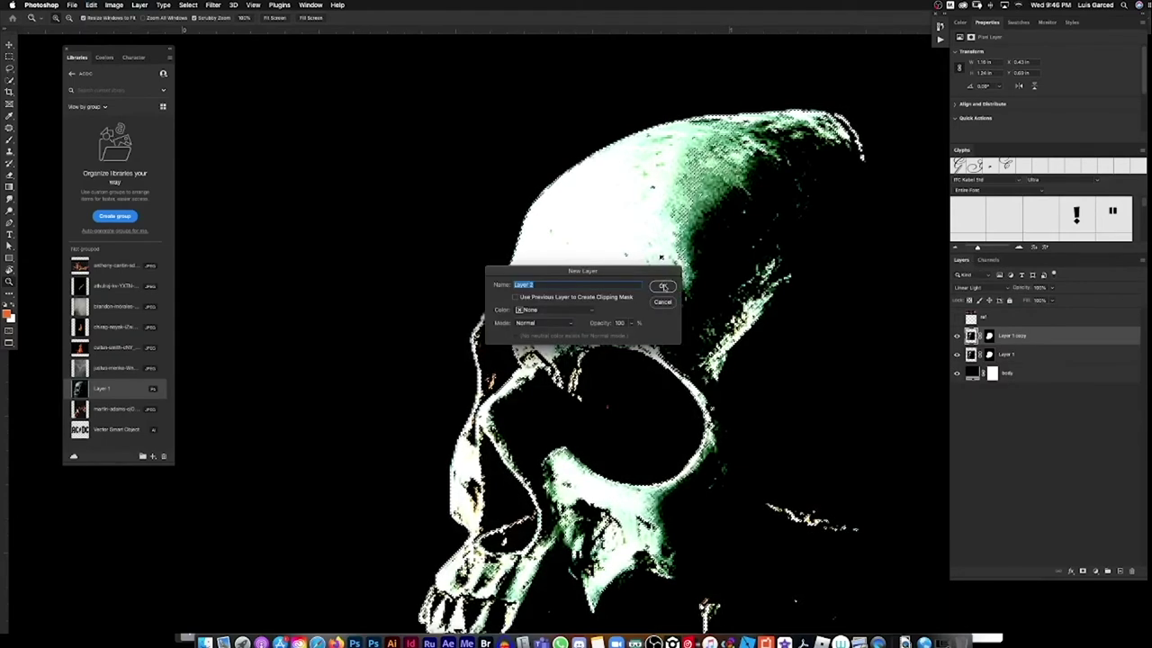
pyautogui.click(663, 287)
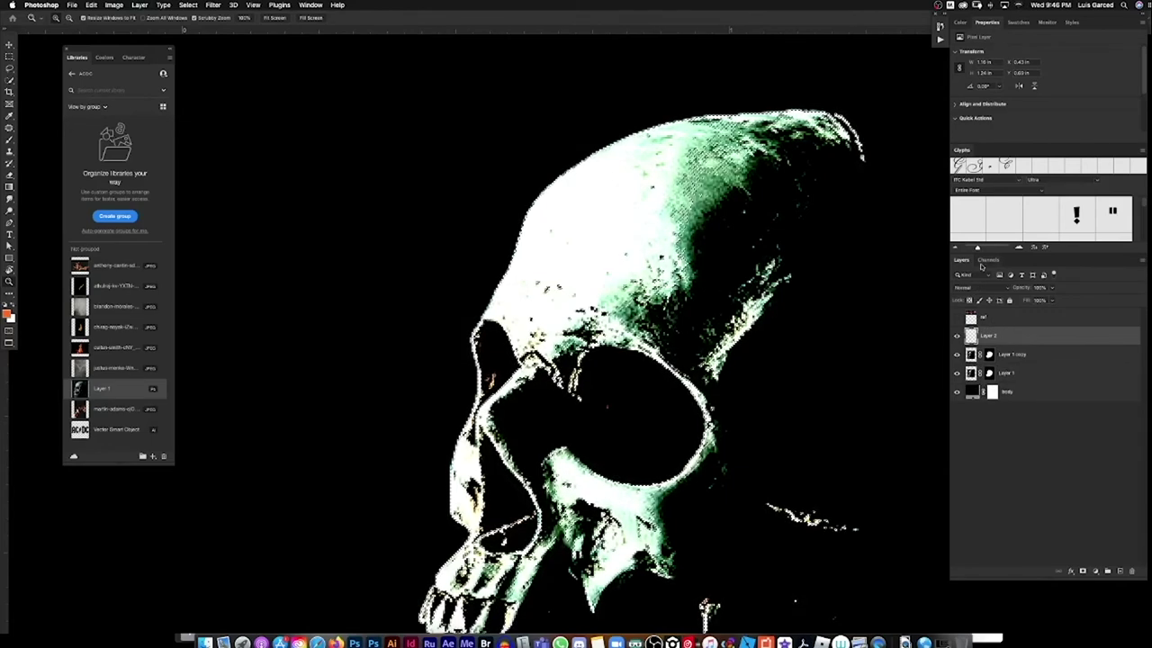
pyautogui.press('super+d')
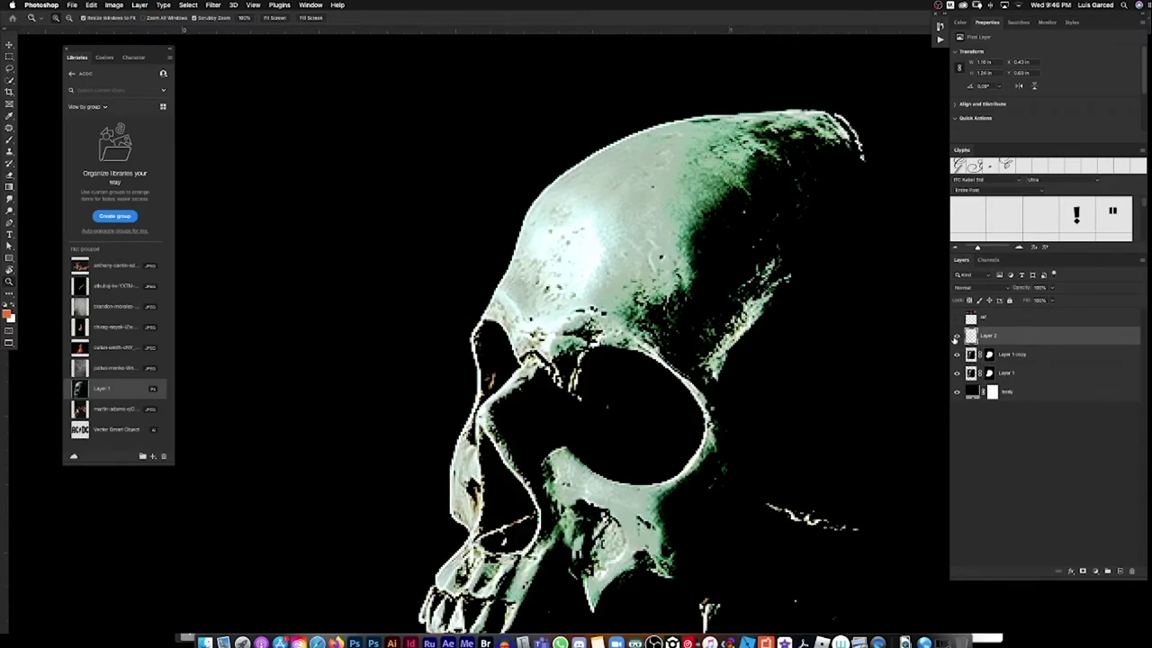
pyautogui.press('super+minus')
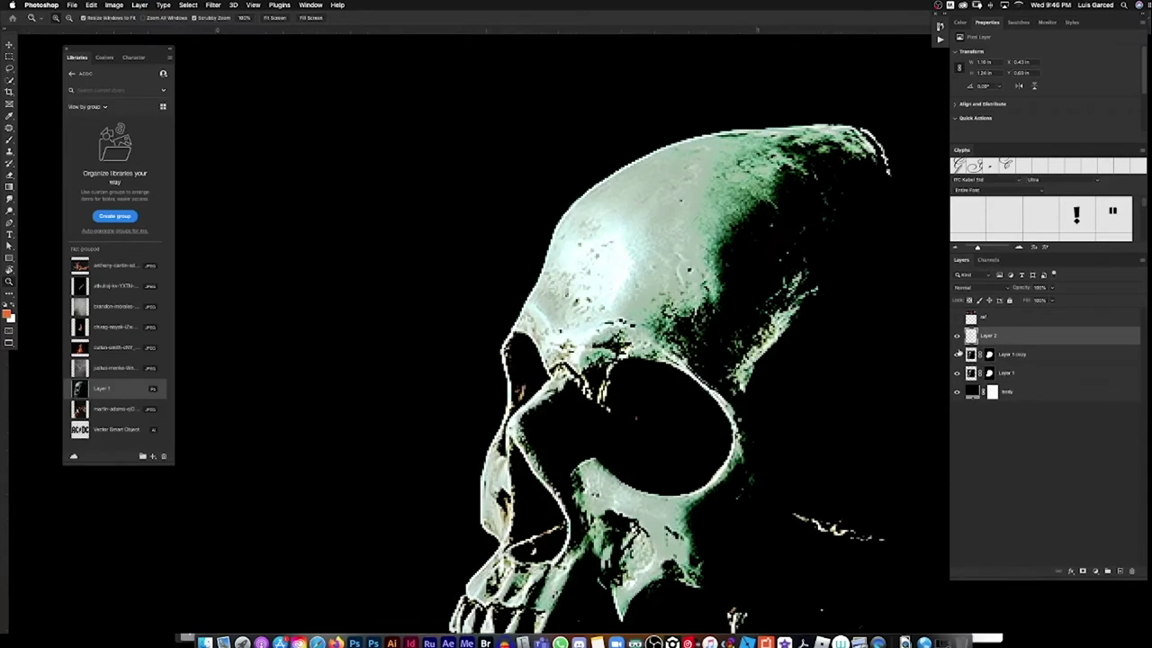
# Set the new highlight layer's blend mode to Color Burn.
pyautogui.click(964, 288)
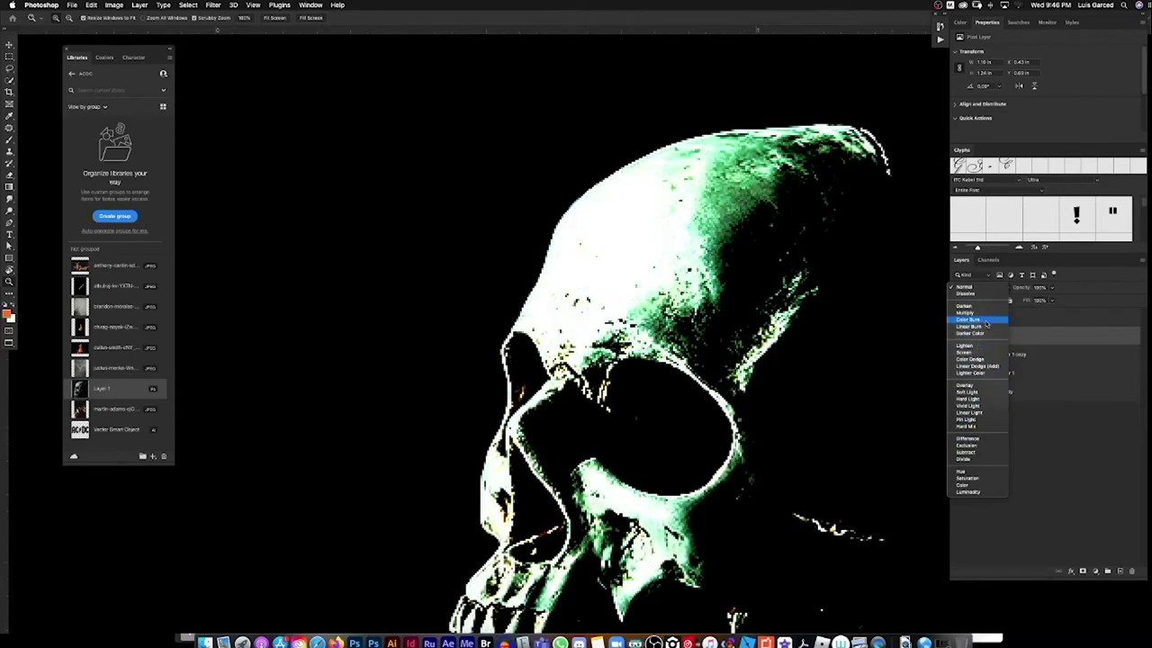
pyautogui.click(988, 321)
pyautogui.doubleClick(975, 335)
pyautogui.click(1100, 115)
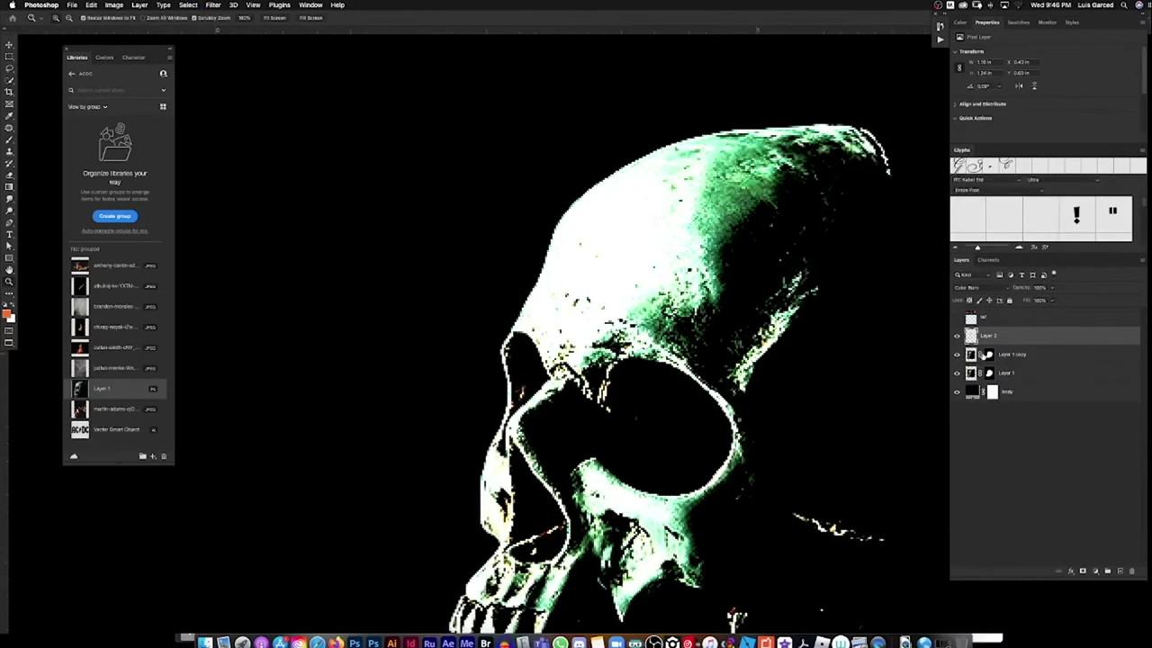
pyautogui.press('super+minus')
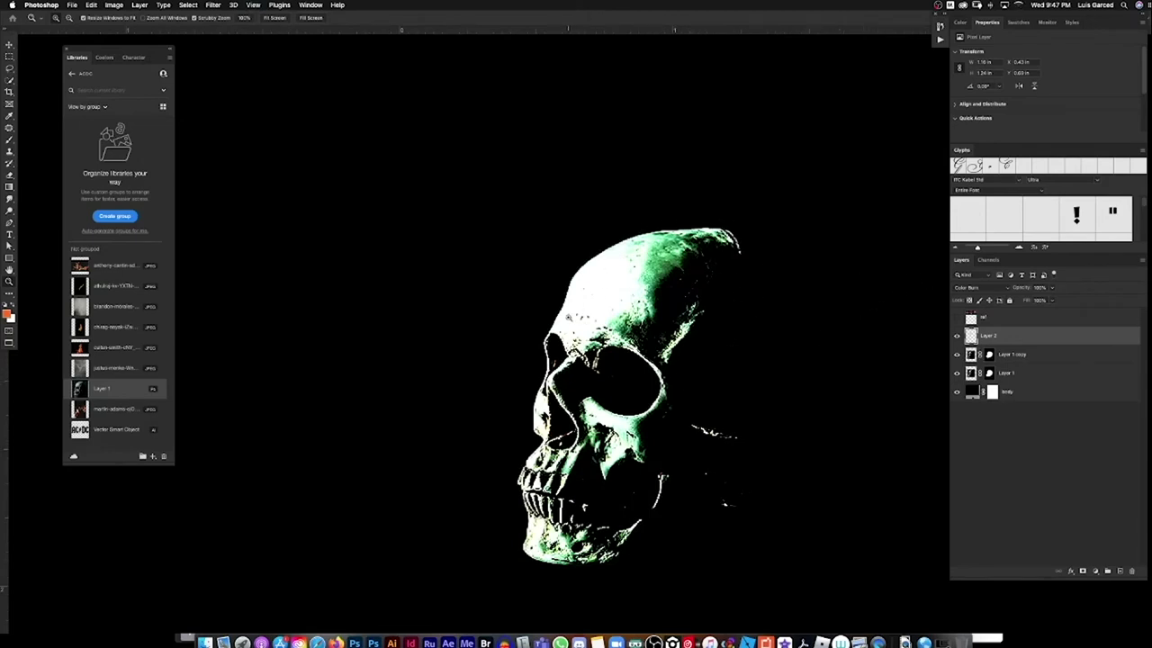
# Group the highlight layer and both skull layers, and name the group SKULL.
pyautogui.press('a')
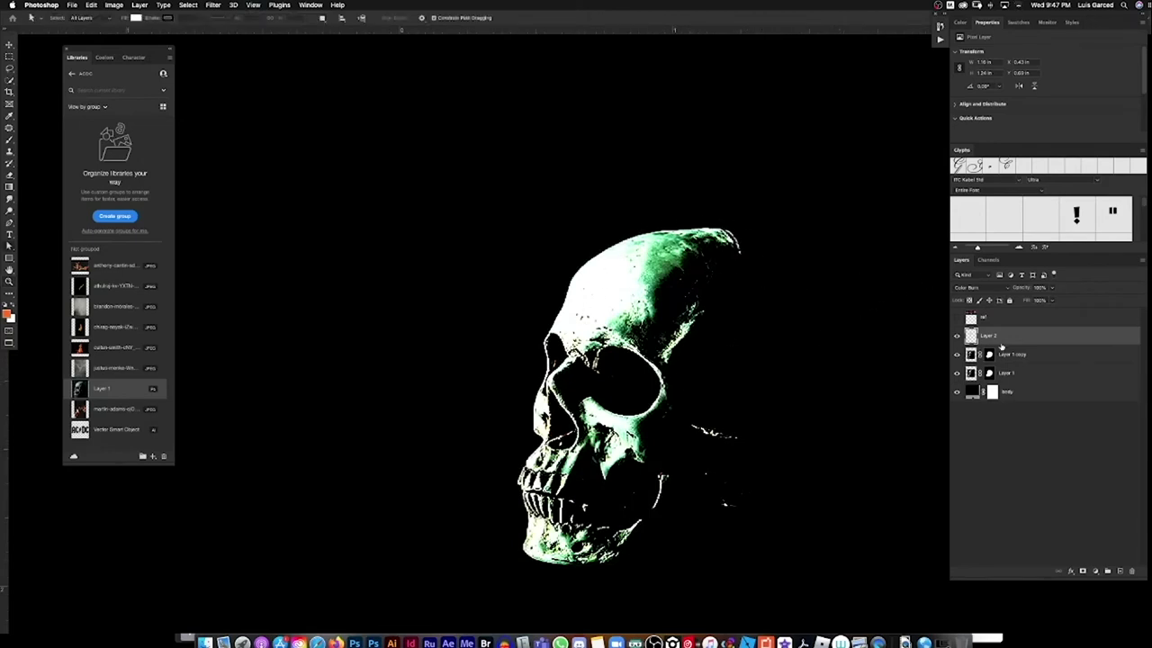
pyautogui.keyDown('shift'); pyautogui.click(1030, 376); pyautogui.keyUp('shift')
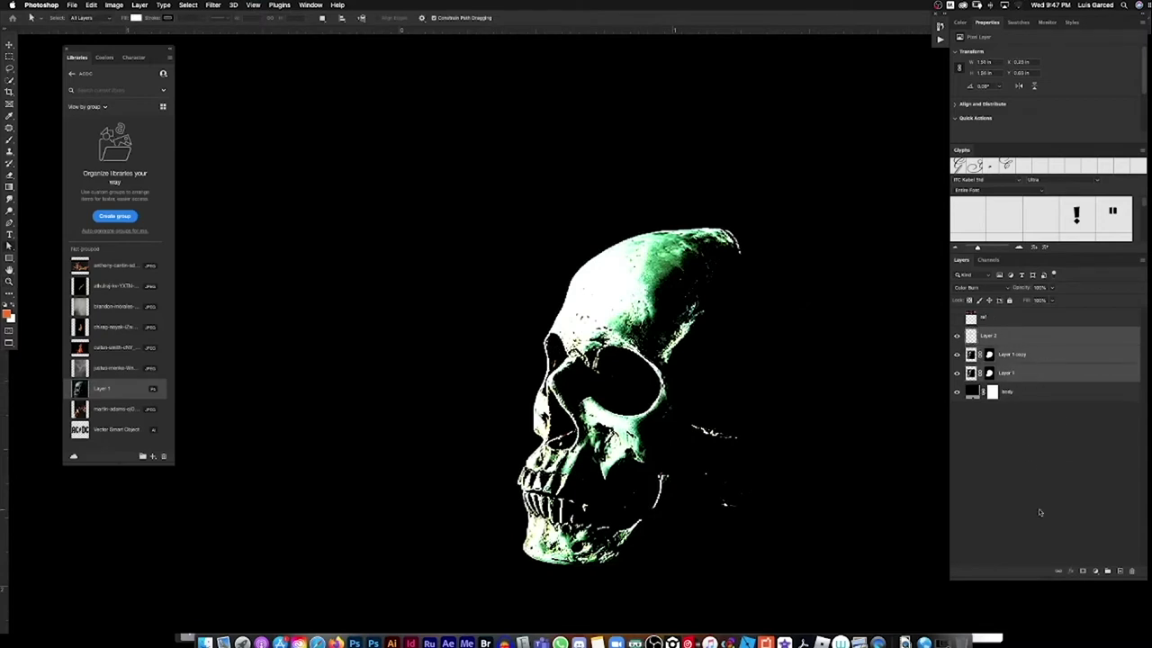
pyautogui.click(1108, 571)
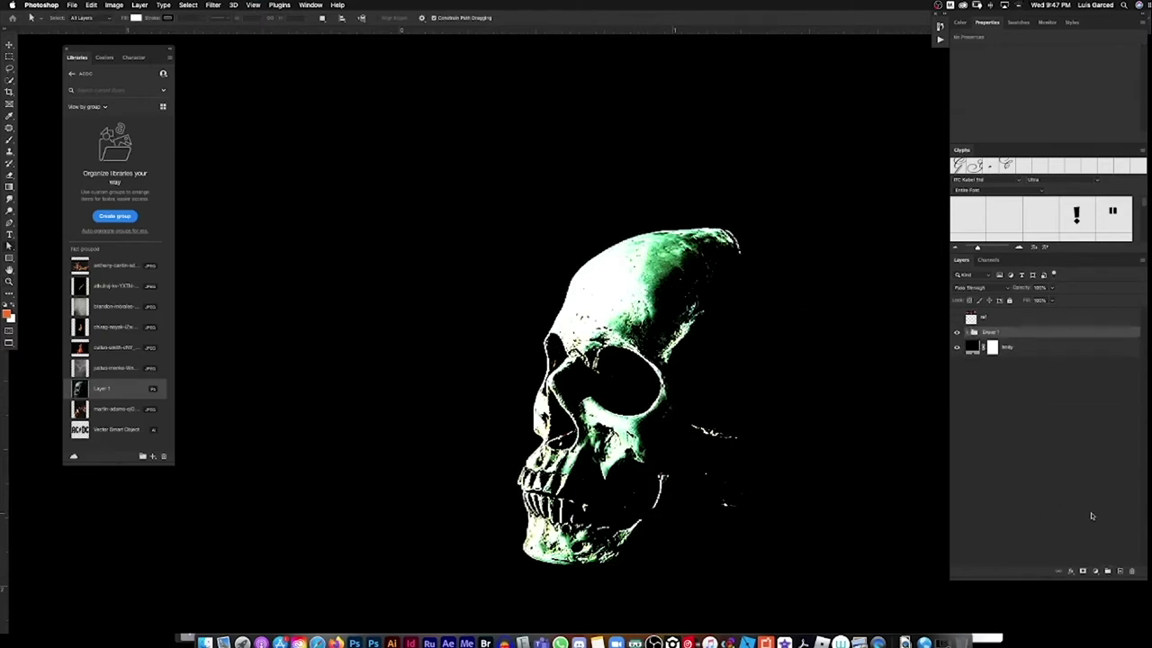
pyautogui.click(957, 332)
pyautogui.click(956, 332)
pyautogui.doubleClick(990, 332)
pyautogui.write('Sk')
pyautogui.click(1006, 363)
# Move the SKULL group straight down to a lower position on the black canvas.
pyautogui.press('super+minus')
pyautogui.press('super+minus')
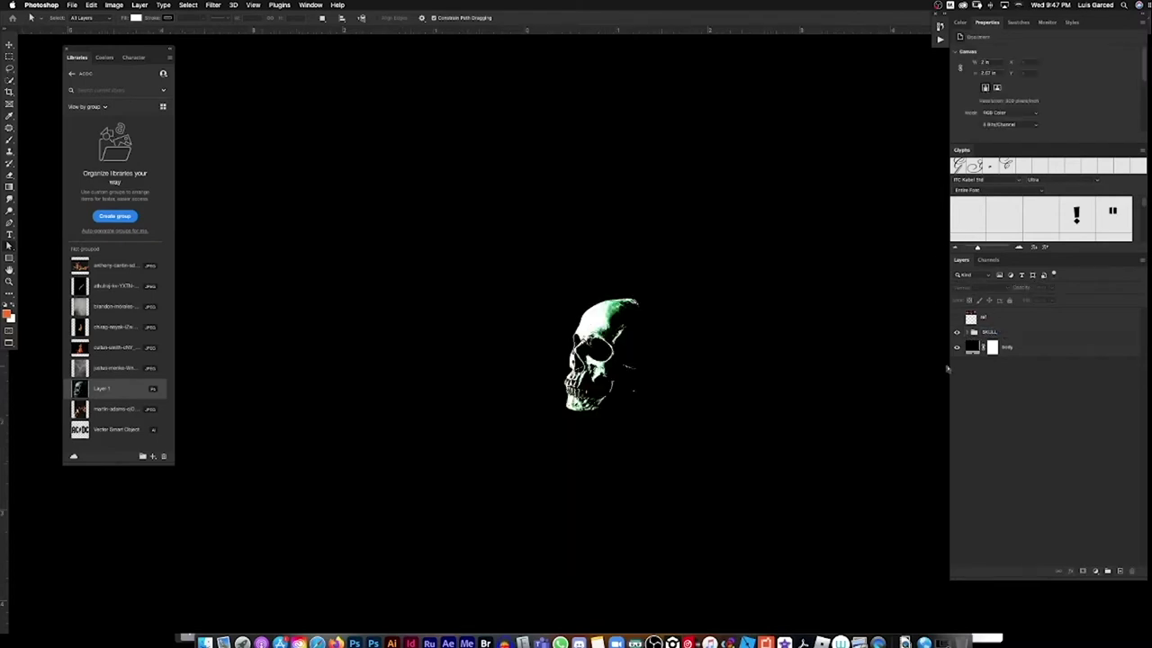
pyautogui.click(956, 350)
pyautogui.click(957, 349)
pyautogui.click(985, 334)
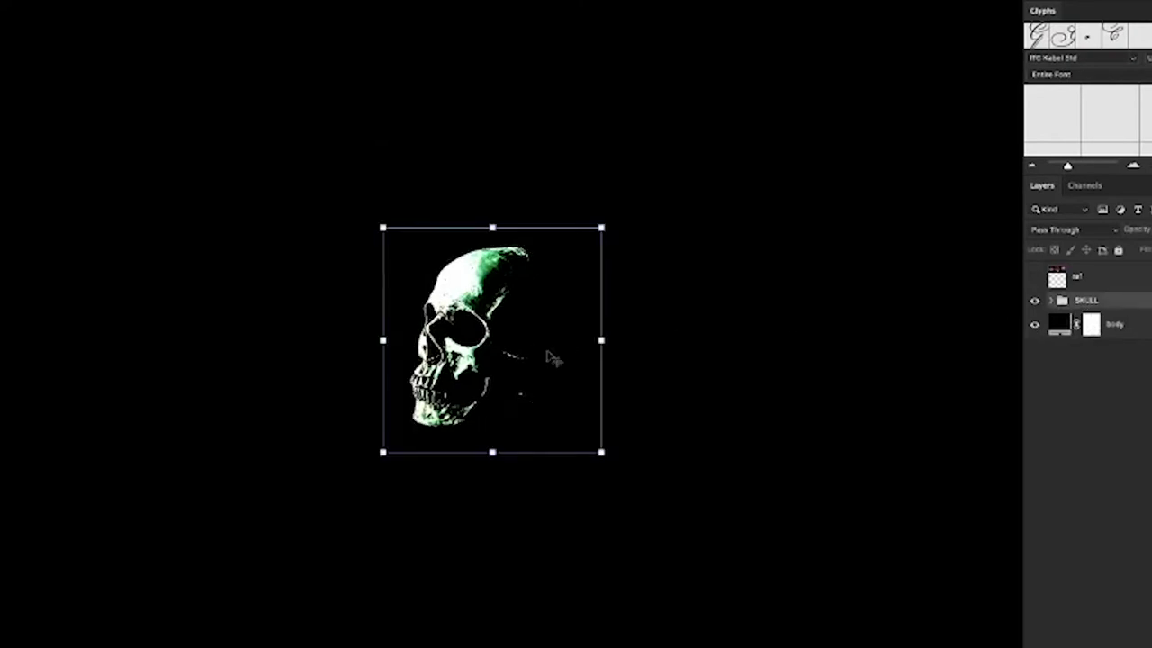
pyautogui.moveTo(635, 357); pyautogui.dragTo(635, 365)
pyautogui.moveTo(526, 357); pyautogui.dragTo(526, 434)
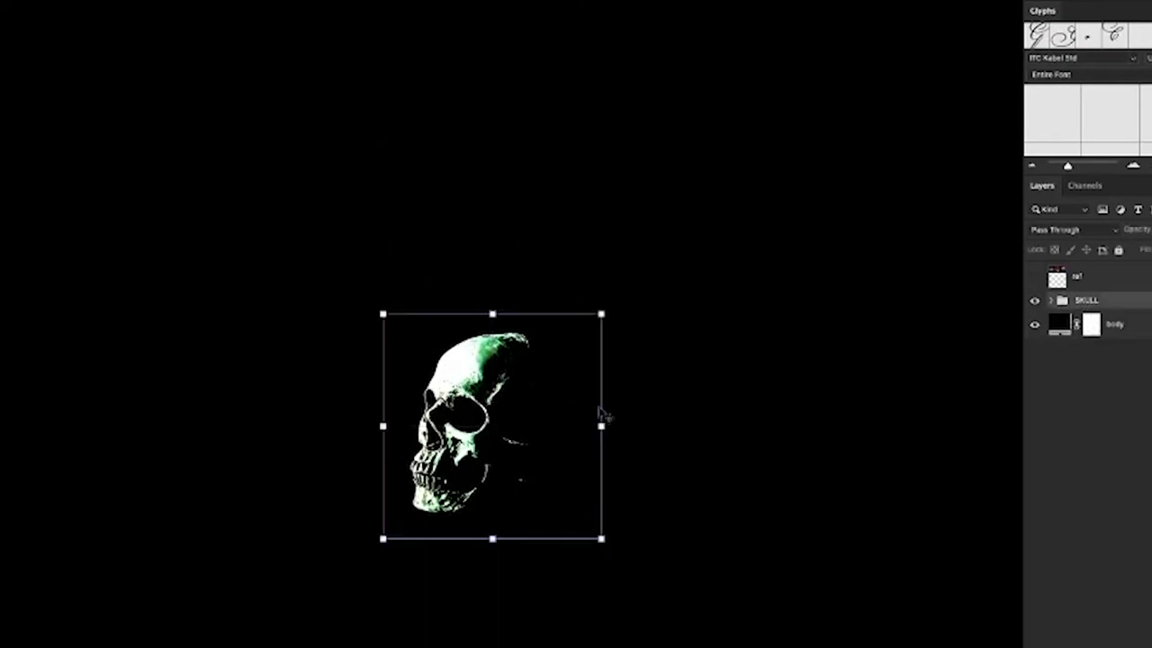
# Nudge the SKULL group slightly upward on the black canvas.
pyautogui.click(1036, 327)
pyautogui.click(1036, 326)
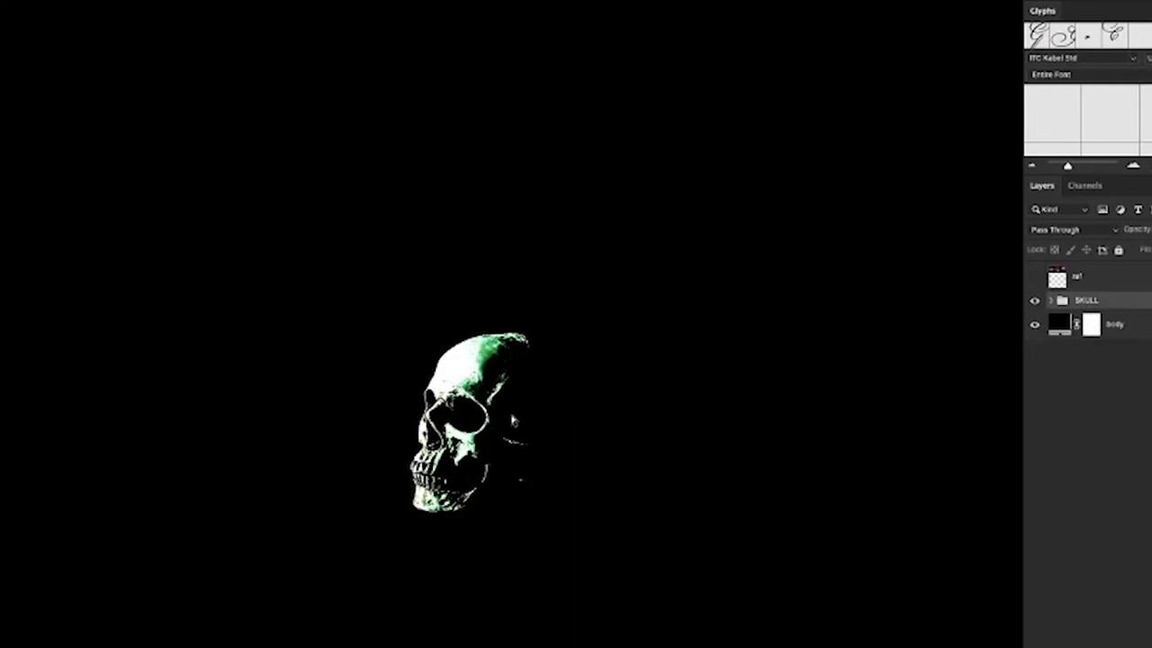
pyautogui.moveTo(510, 419); pyautogui.dragTo(509, 405)
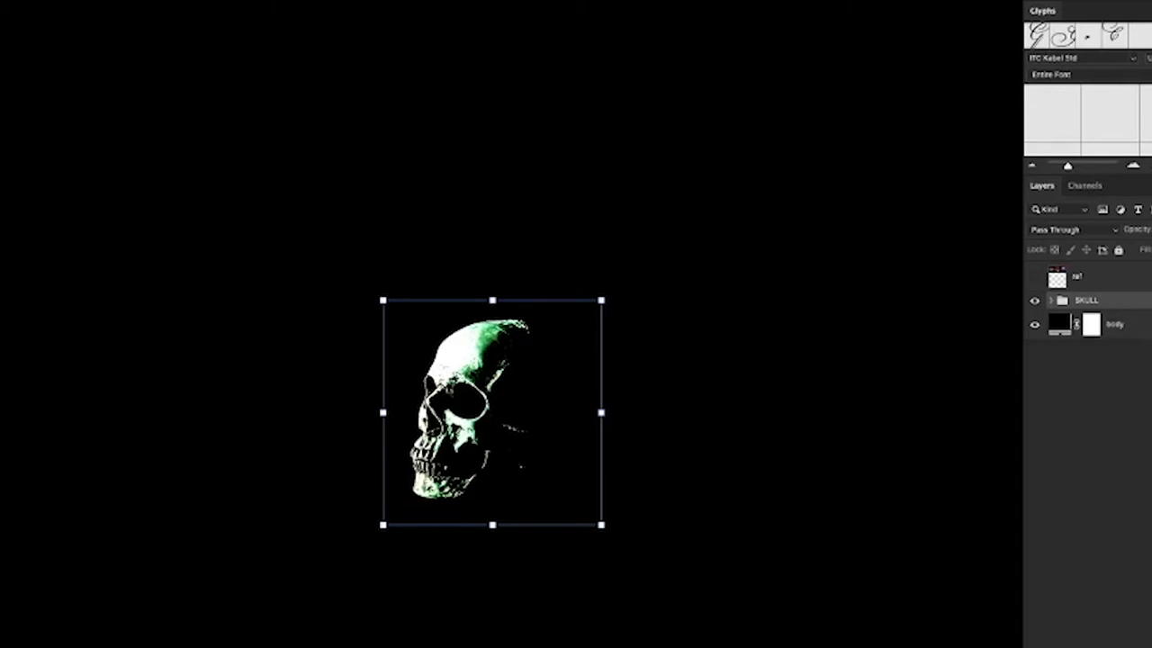
pyautogui.press('Return')
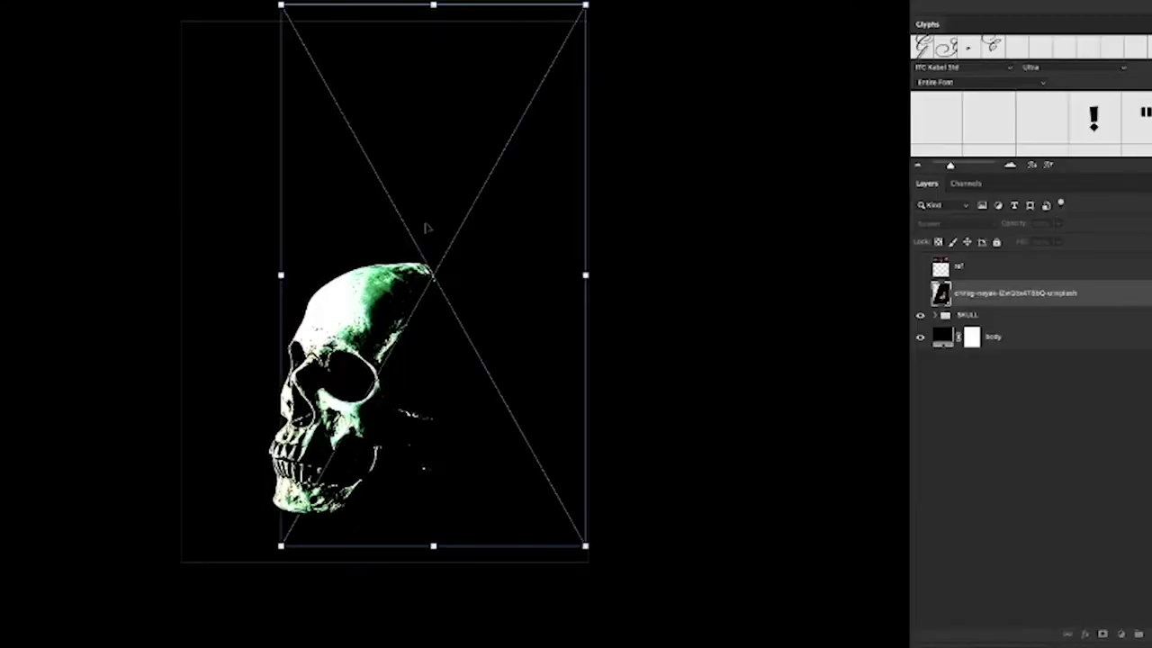
# Enlarge the placed flame photo, position it over the skull, and set its blend mode to Screen.
pyautogui.moveTo(585, 5); pyautogui.dragTo(676, 0)
pyautogui.press('Return')
pyautogui.moveTo(516, 352); pyautogui.dragTo(481, 383)
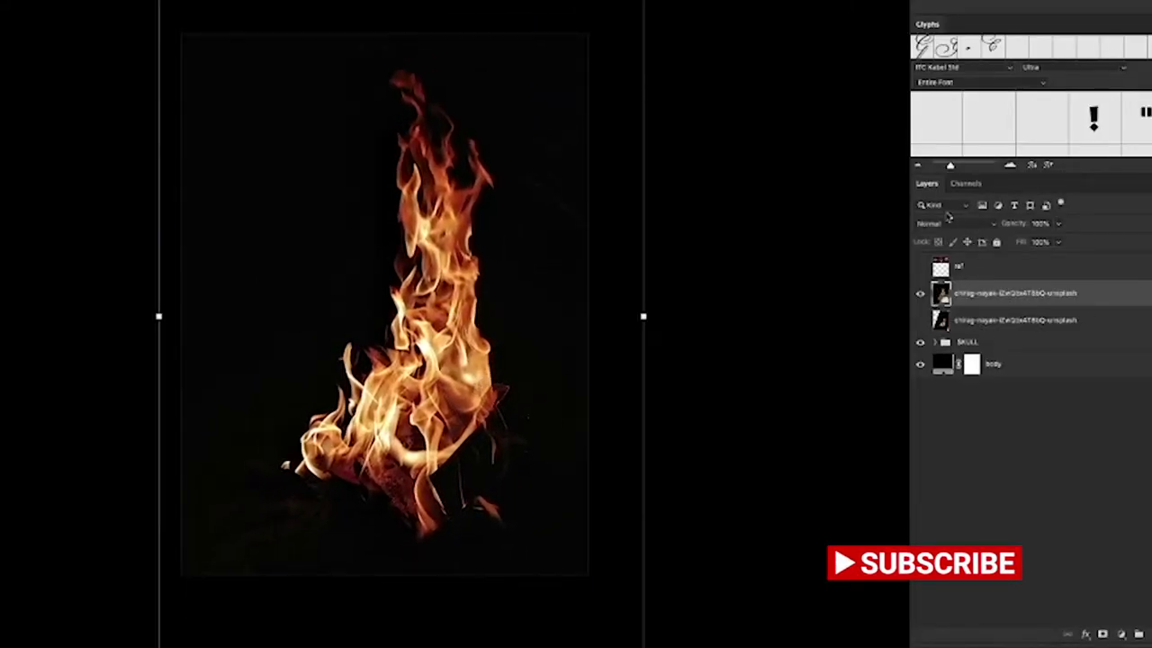
pyautogui.click(941, 223)
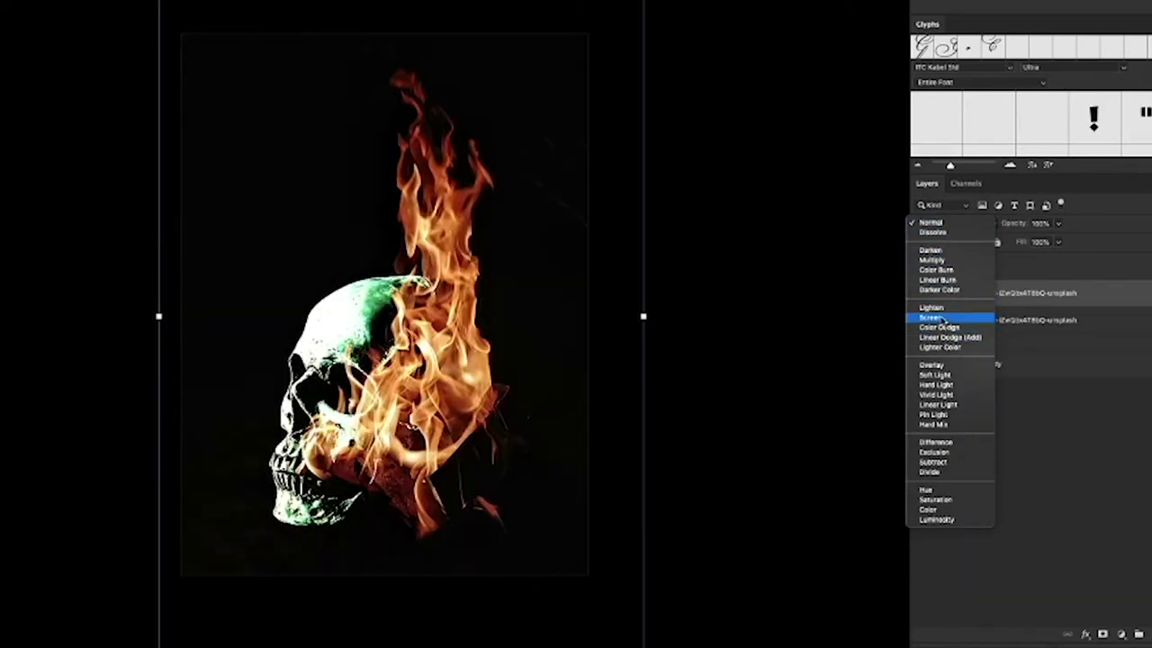
pyautogui.click(932, 318)
# Scale down the flame photo, rotate it clockwise about 21°, and place it against the back of the skull.
pyautogui.moveTo(641, 316); pyautogui.dragTo(581, 316)
pyautogui.moveTo(590, 7); pyautogui.dragTo(713, 36)
pyautogui.moveTo(350, 0); pyautogui.dragTo(284, 0)
pyautogui.moveTo(465, 325); pyautogui.dragTo(505, 326)
pyautogui.press('Return')
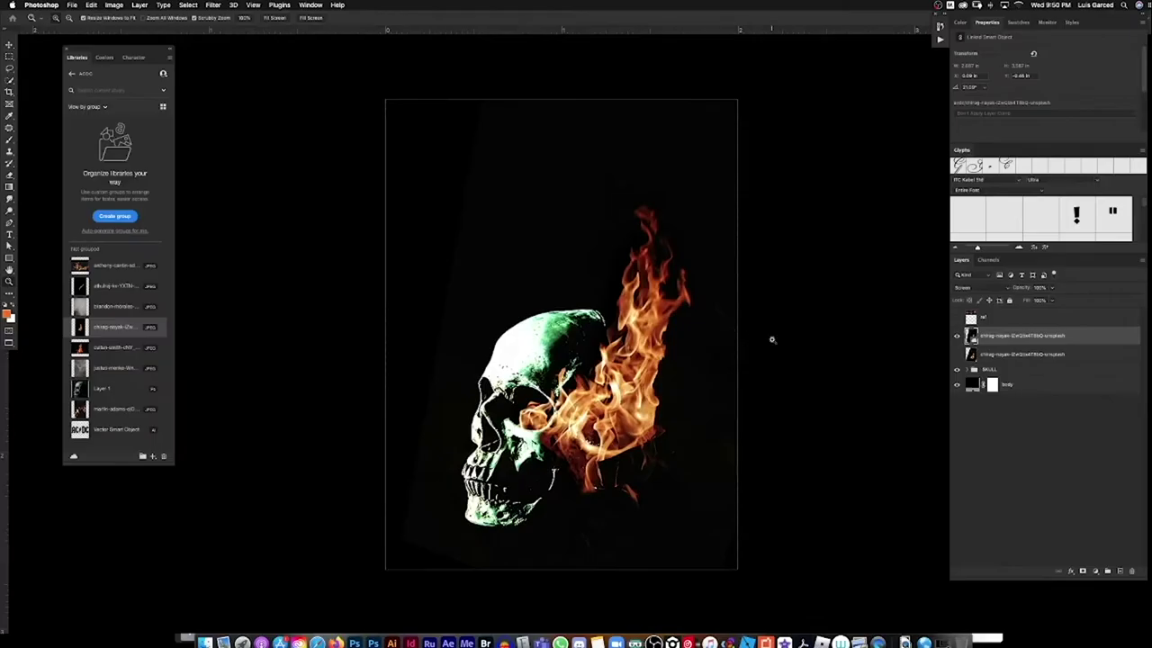
# Open Liquify on the flame layer and warp the flame with a smaller brush at pressure 47, curling its tip toward the skull.
pyautogui.click(124, 4)
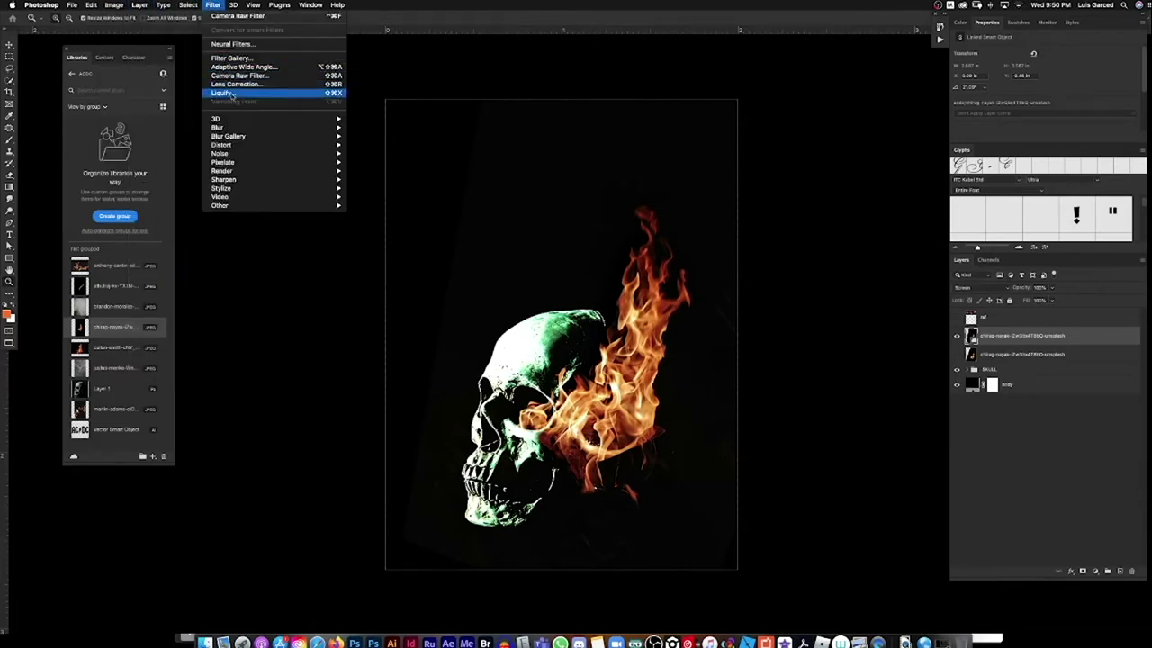
pyautogui.click(238, 93)
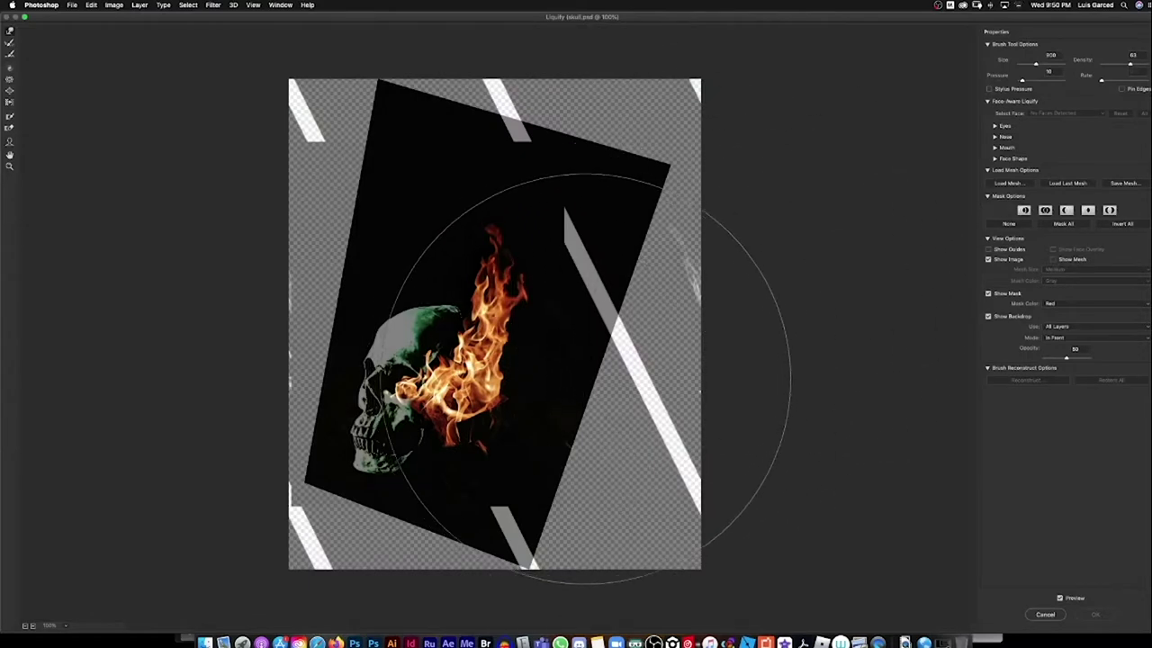
pyautogui.press('[')
pyautogui.press('[')
pyautogui.press('[')
pyautogui.press('[')
pyautogui.press('[')
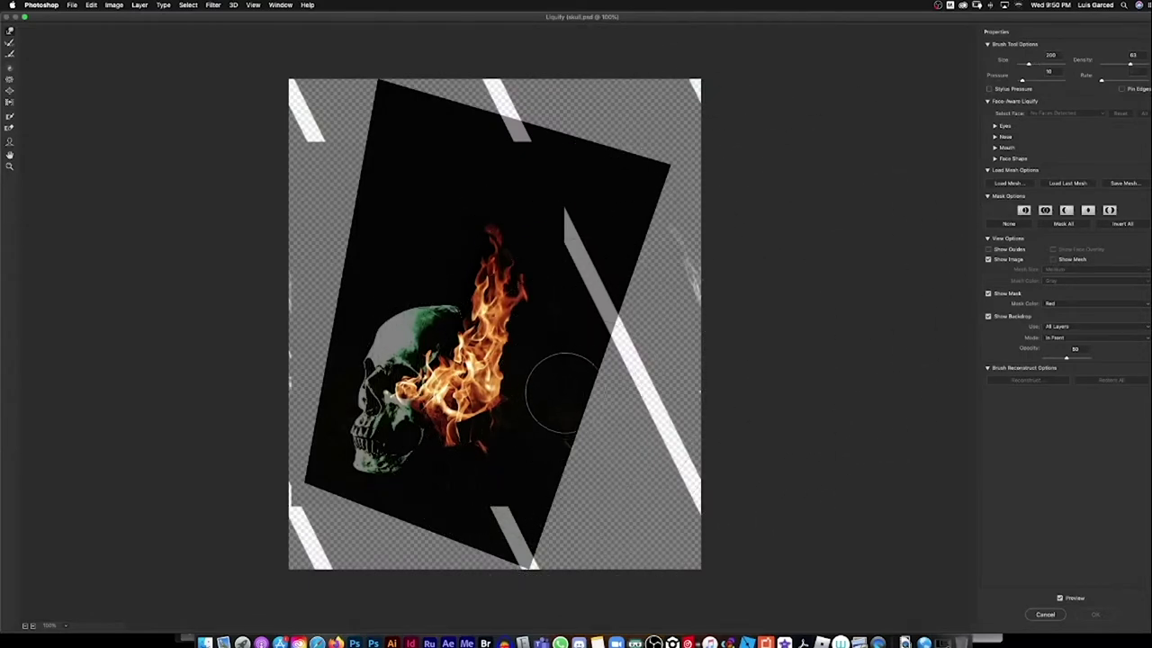
pyautogui.press(']')
pyautogui.moveTo(466, 308); pyautogui.dragTo(471, 326)
pyautogui.moveTo(495, 288); pyautogui.dragTo(463, 234)
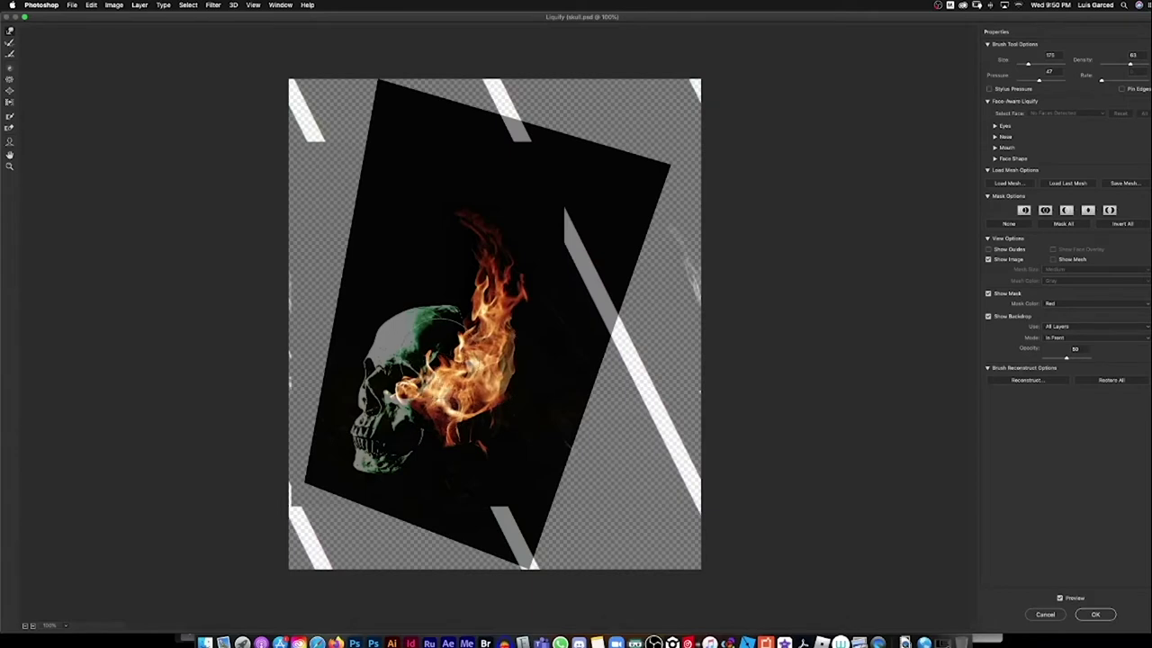
# Refine the curled flame tip and lower flames with a smaller Liquify brush, and apply the filter.
pyautogui.press('[')
pyautogui.press('[')
pyautogui.press('[')
pyautogui.moveTo(445, 455)
pyautogui.mouseDown()
pyautogui.moveTo(481, 461)
pyautogui.moveTo(452, 460)
pyautogui.moveTo(499, 433)
pyautogui.moveTo(511, 343)
pyautogui.moveTo(514, 290)
pyautogui.moveTo(483, 229)
pyautogui.moveTo(456, 224)
pyautogui.moveTo(480, 258)
pyautogui.moveTo(453, 217)
pyautogui.mouseUp()
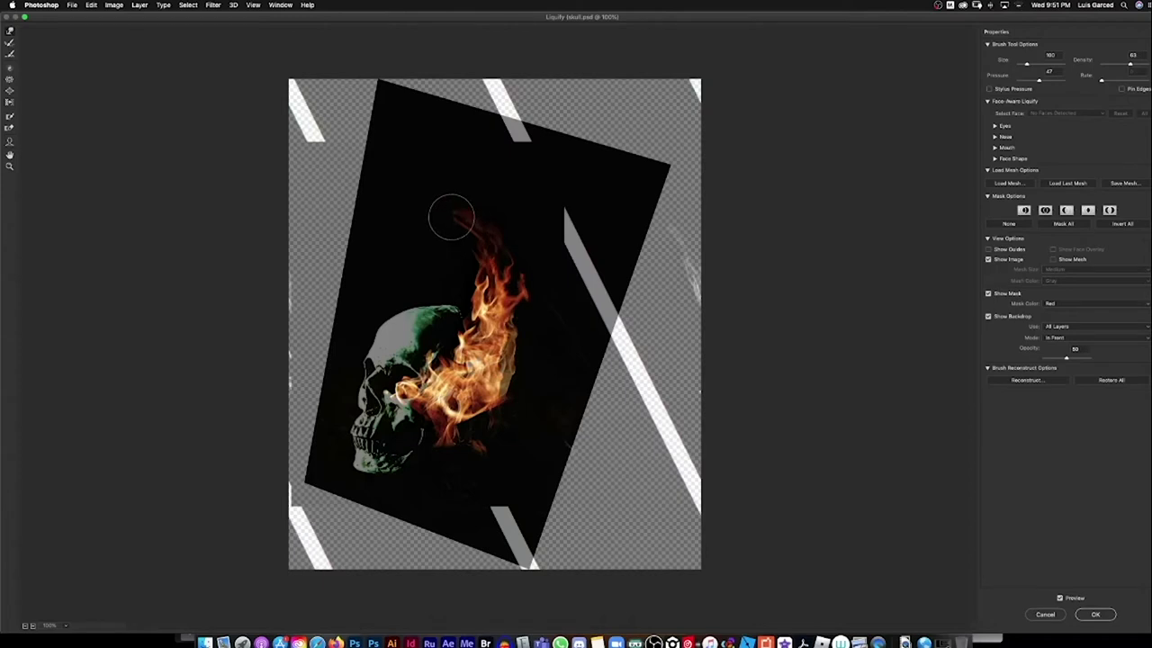
pyautogui.click(1095, 613)
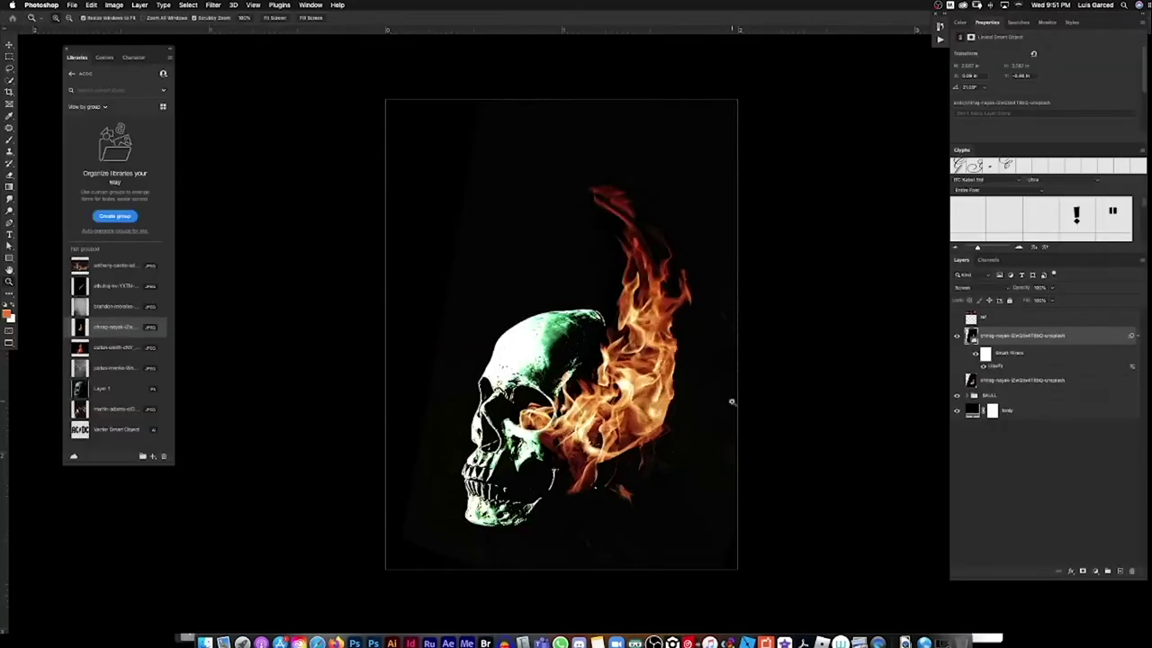
# Scale the flame layer down slightly and reposition it against the back of the skull.
pyautogui.press('v')
pyautogui.moveTo(644, 364)
pyautogui.mouseDown()
pyautogui.moveTo(633, 370)
pyautogui.moveTo(639, 357)
pyautogui.mouseUp()
pyautogui.press('super+minus')
pyautogui.press('super+minus')
pyautogui.moveTo(736, 170); pyautogui.dragTo(748, 167)
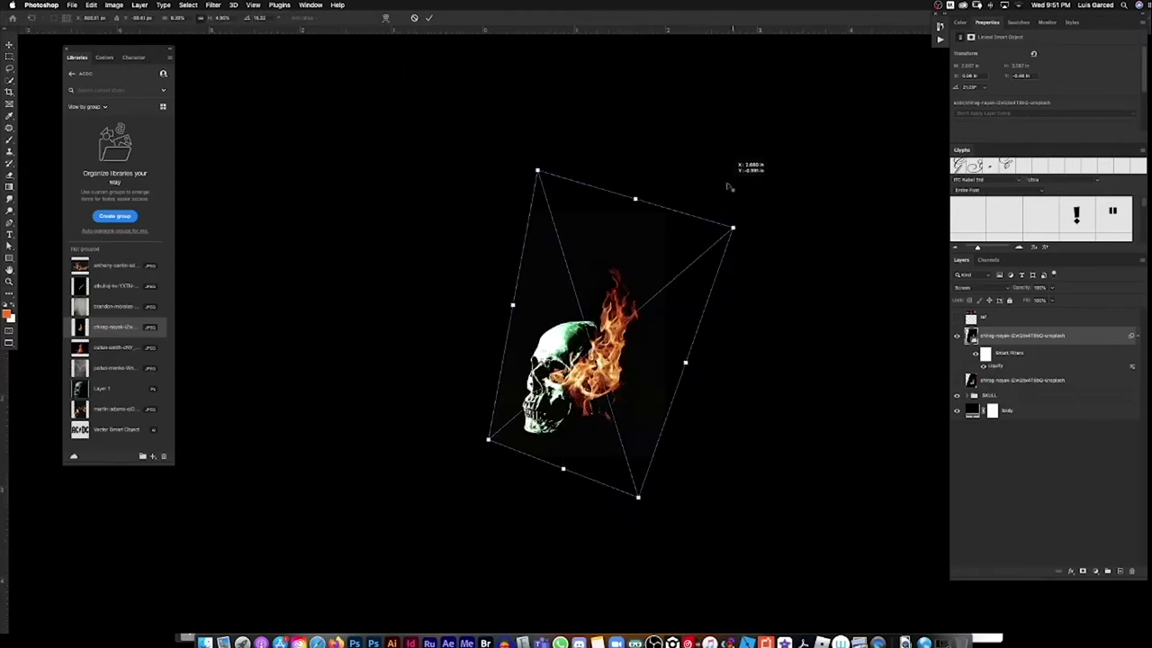
pyautogui.moveTo(735, 230); pyautogui.dragTo(694, 262)
pyautogui.moveTo(660, 330); pyautogui.dragTo(673, 327)
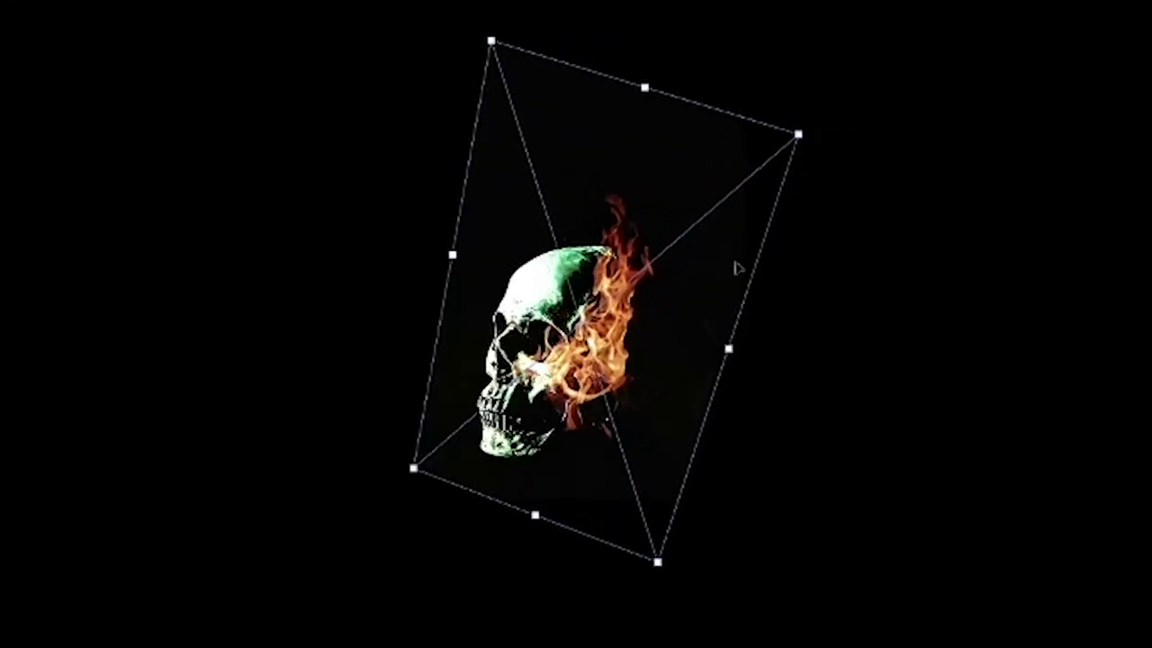
pyautogui.press('Return')
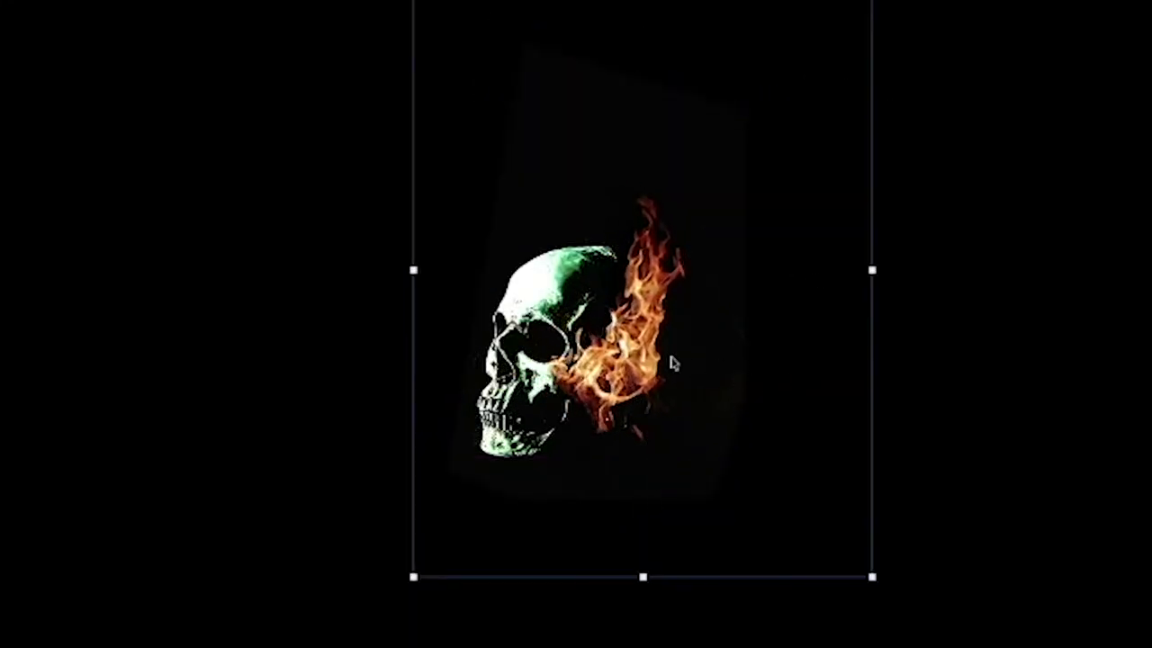
pyautogui.moveTo(658, 377); pyautogui.dragTo(666, 351)
pyautogui.scroll(2, 661, 297)
pyautogui.hotkey('ctrl', 'z')
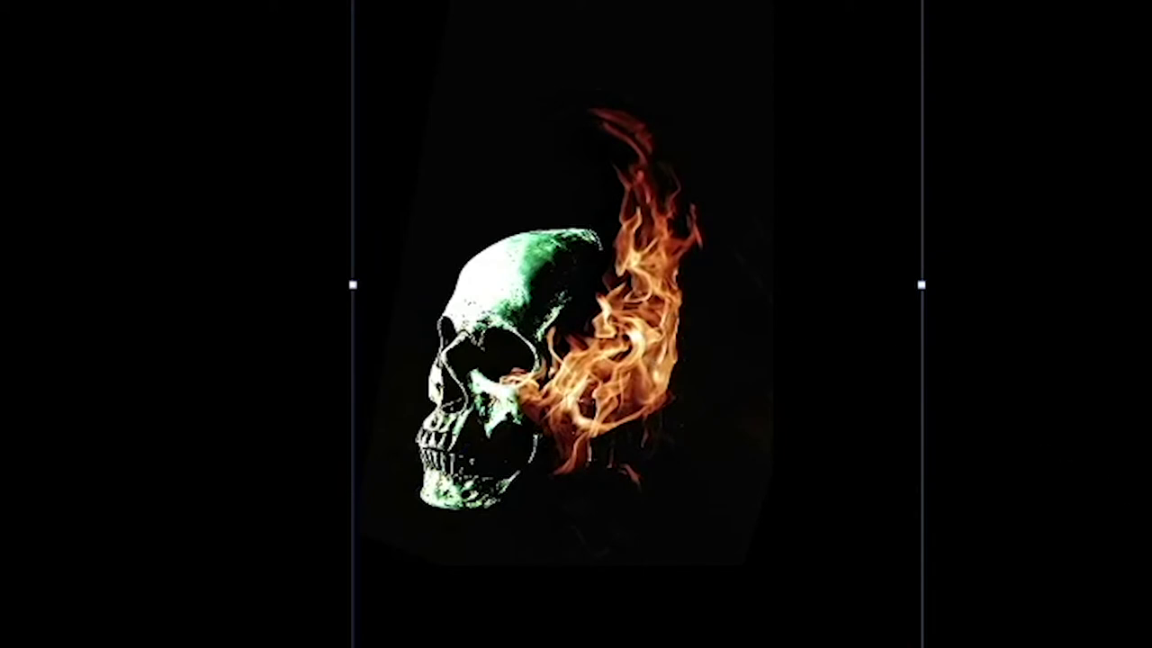
pyautogui.press('Return')
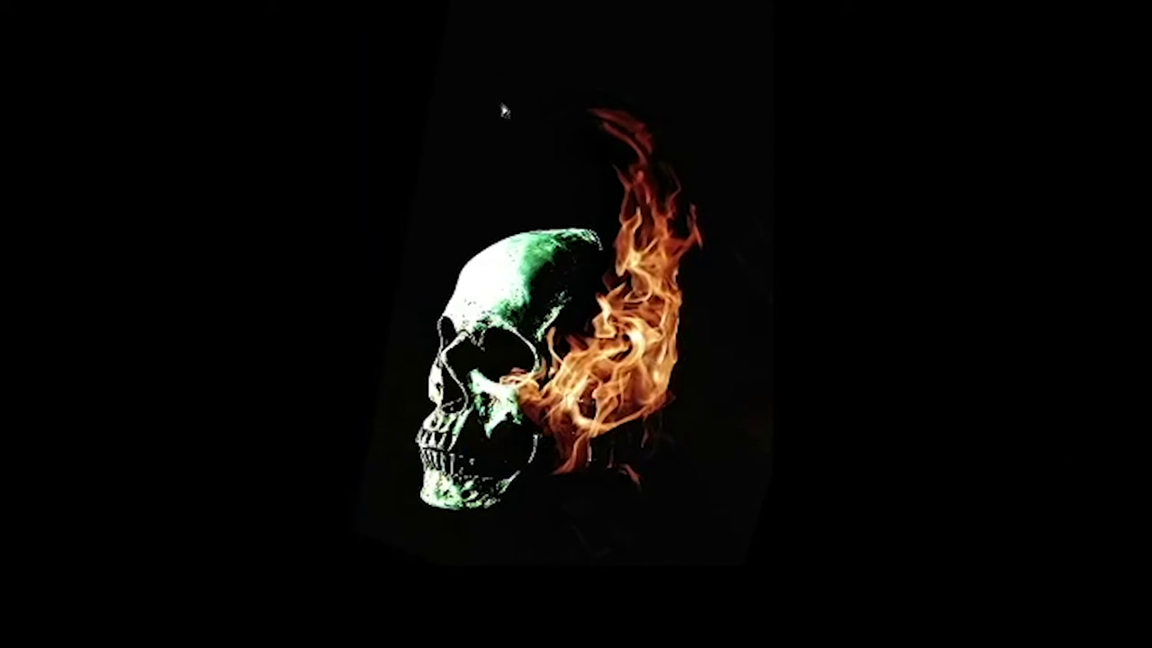
# Apply Levels to the flame layer with black input 33 and midtone 0.90.
pyautogui.moveTo(414, 76); pyautogui.dragTo(560, 101)
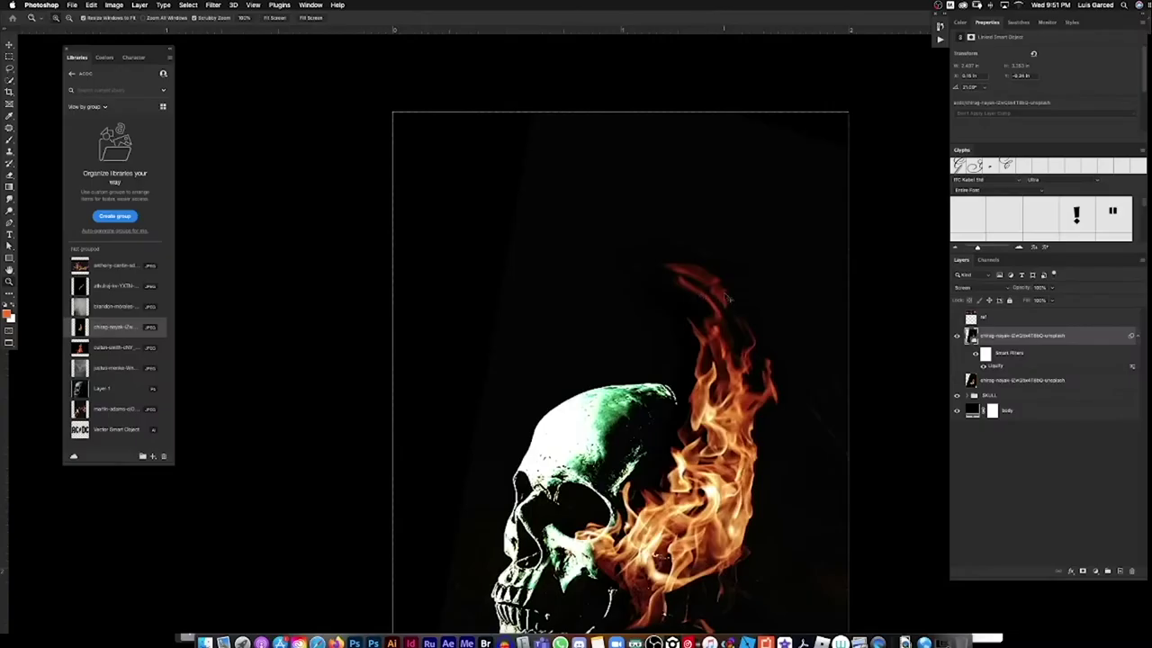
pyautogui.press('super+l')
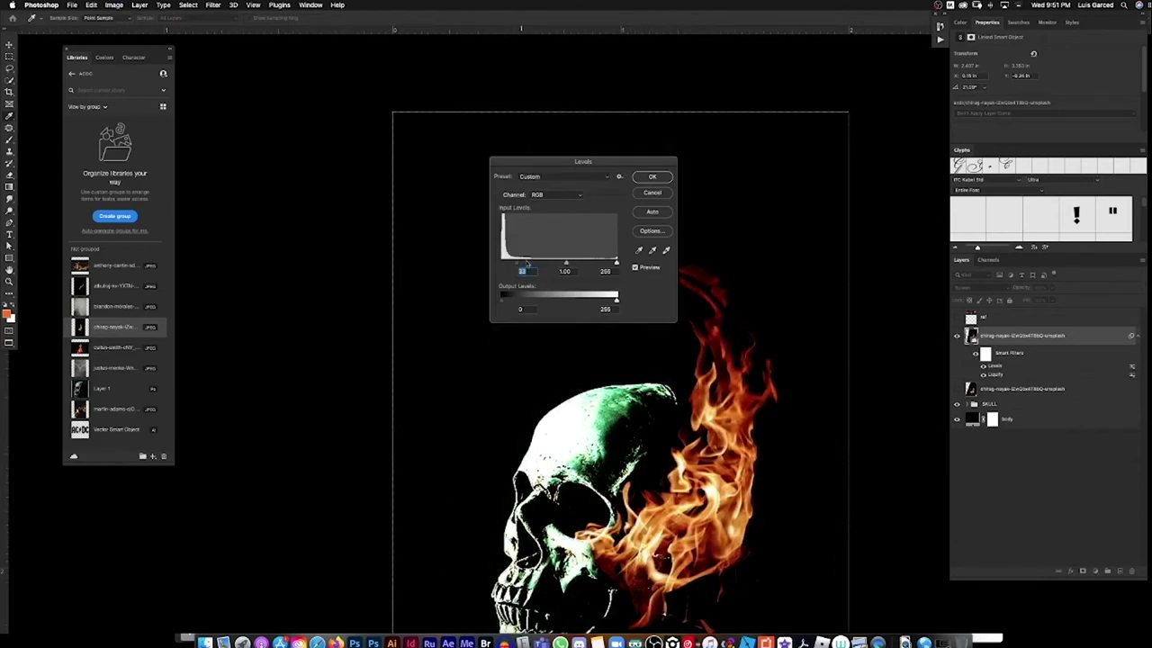
pyautogui.moveTo(572, 262); pyautogui.dragTo(569, 262)
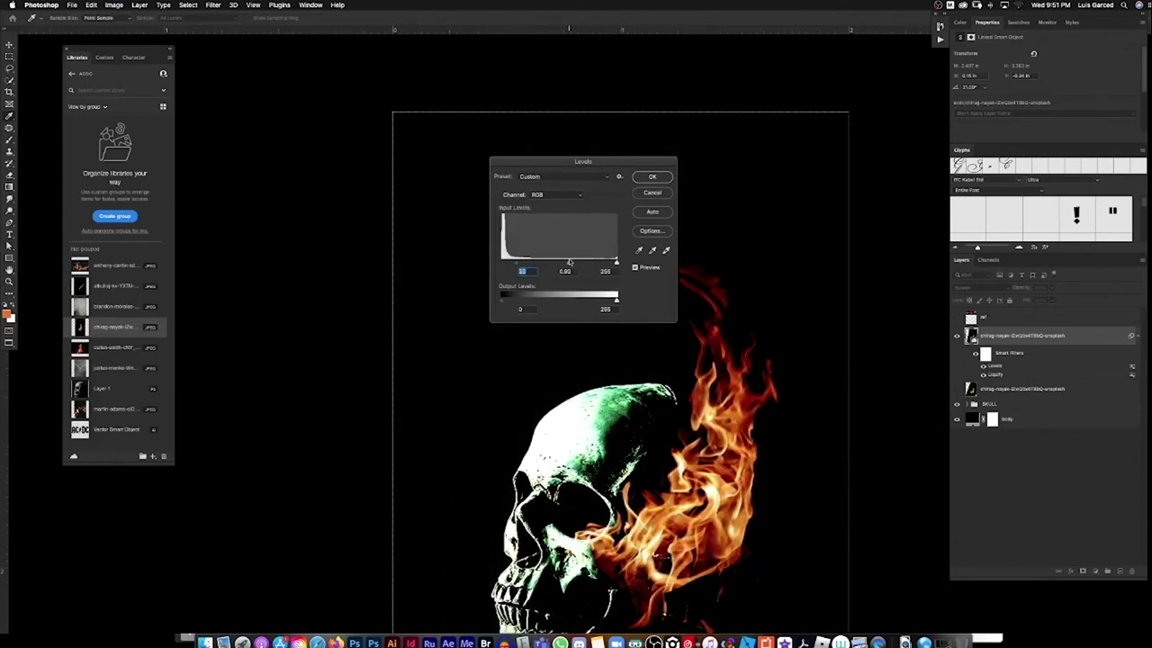
pyautogui.click(668, 177)
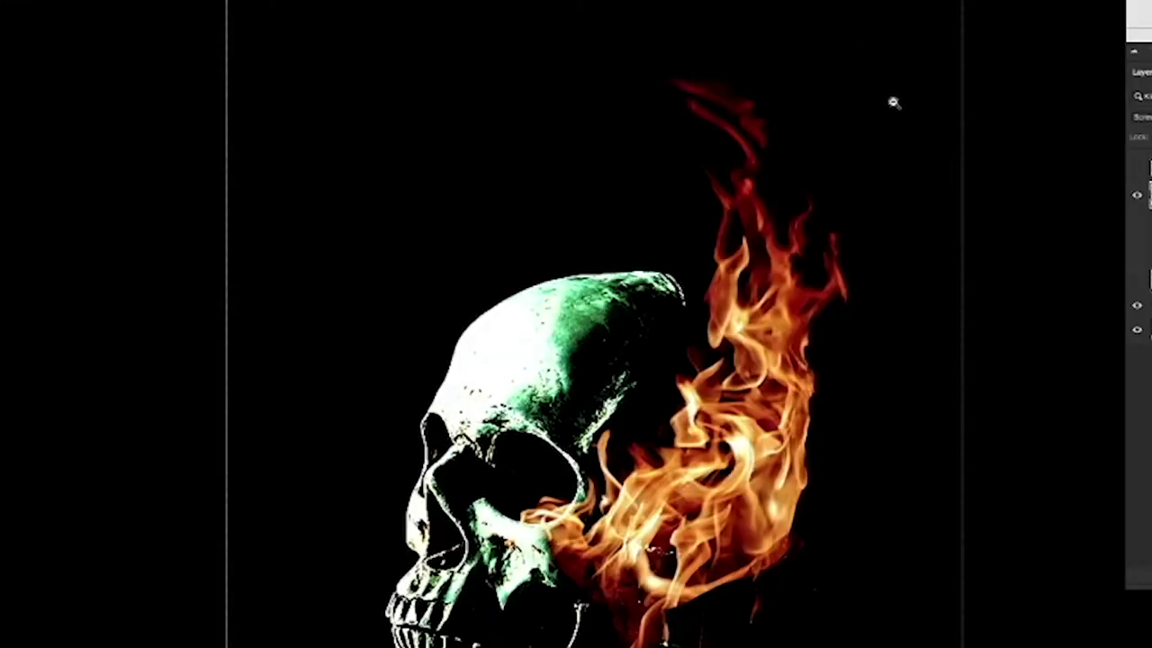
# Reposition the darkened flame slightly so it meets the skull's cheek.
pyautogui.keyDown('alt'); pyautogui.click(893, 103); pyautogui.keyUp('alt')
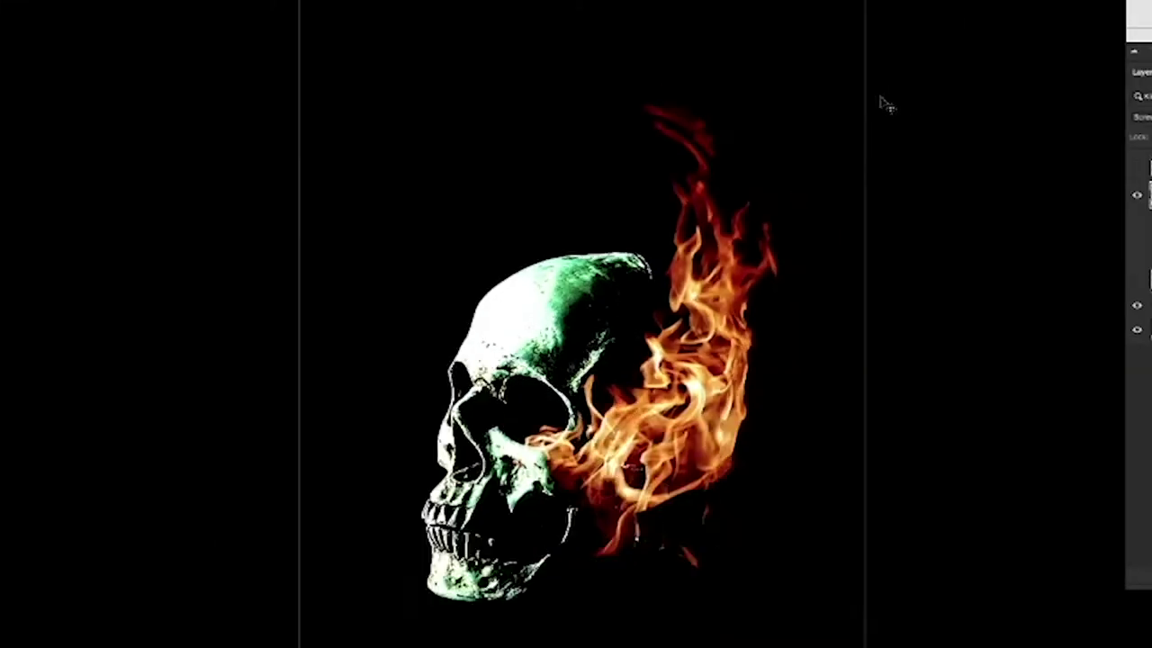
pyautogui.press('super+t')
pyautogui.moveTo(691, 355)
pyautogui.mouseDown()
pyautogui.moveTo(692, 333)
pyautogui.moveTo(694, 346)
pyautogui.mouseUp()
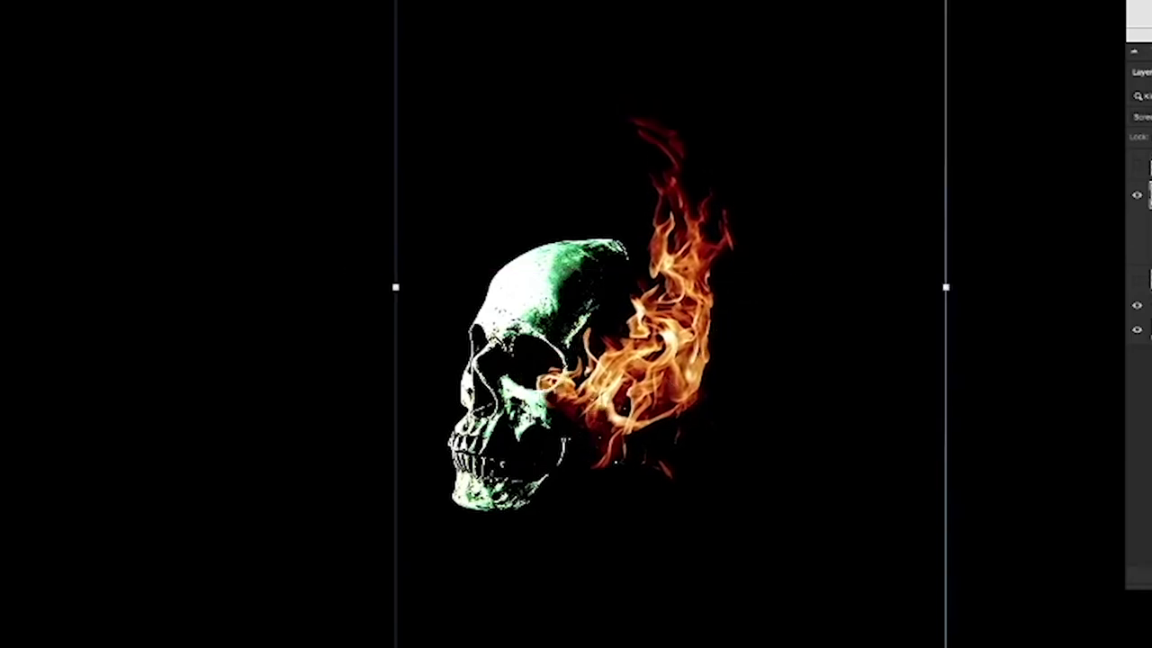
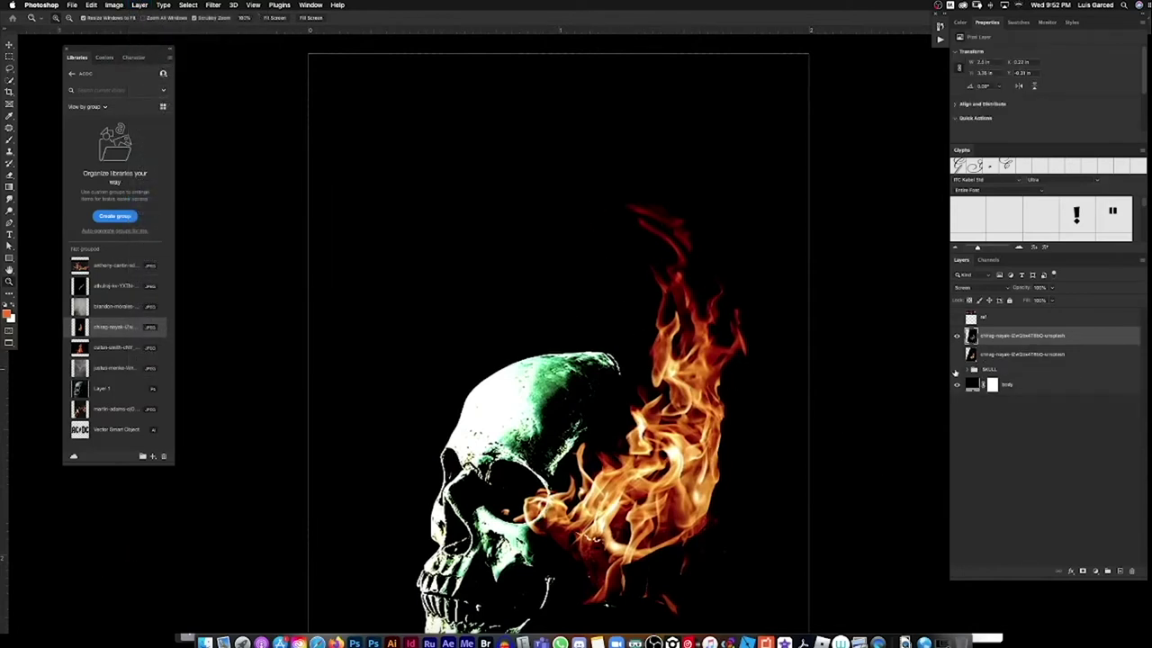
# Hide the SKULL group and examine the flame layer without the body background and together with the spare flame layer.
pyautogui.click(956, 371)
pyautogui.click(956, 385)
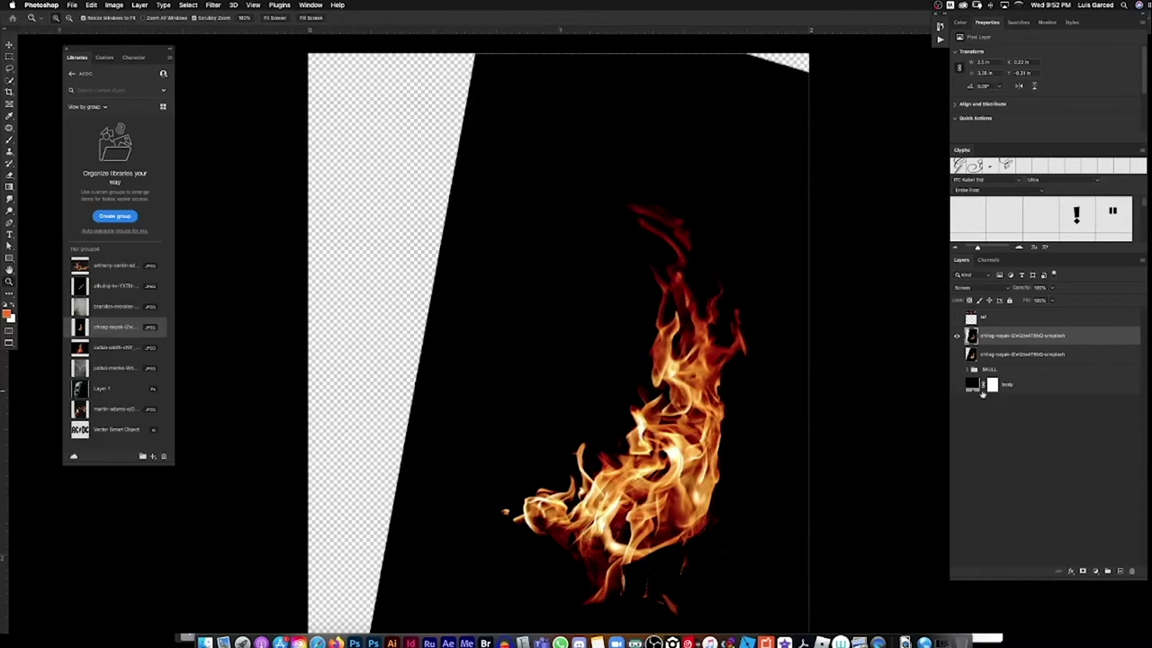
pyautogui.click(956, 385)
pyautogui.click(956, 353)
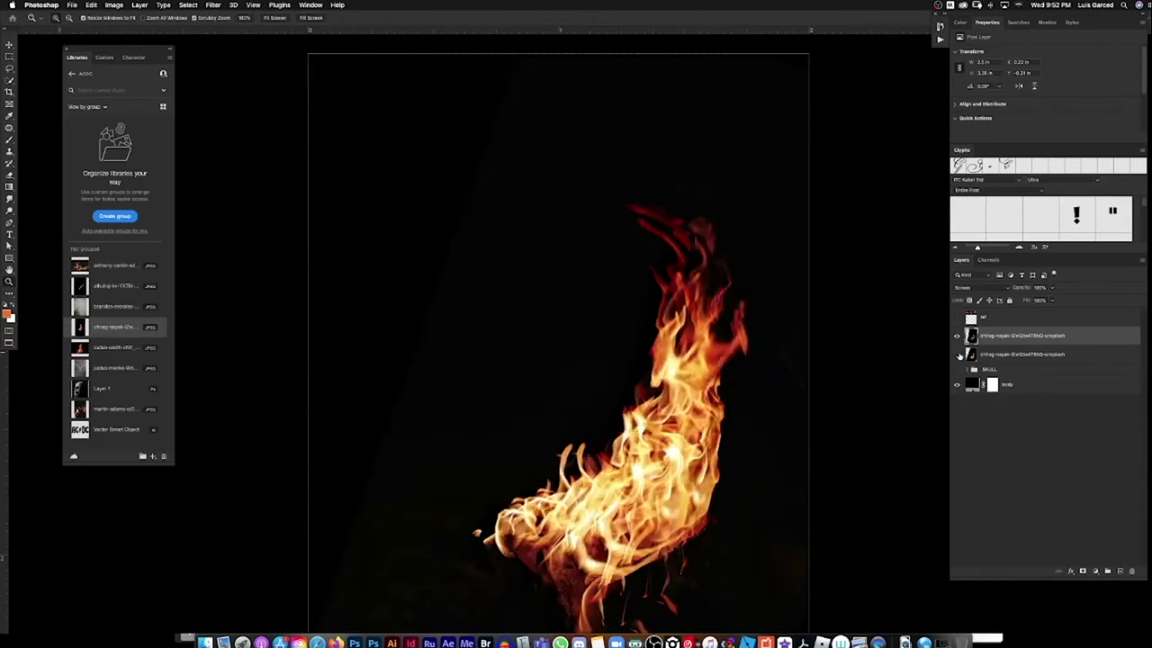
pyautogui.click(958, 353)
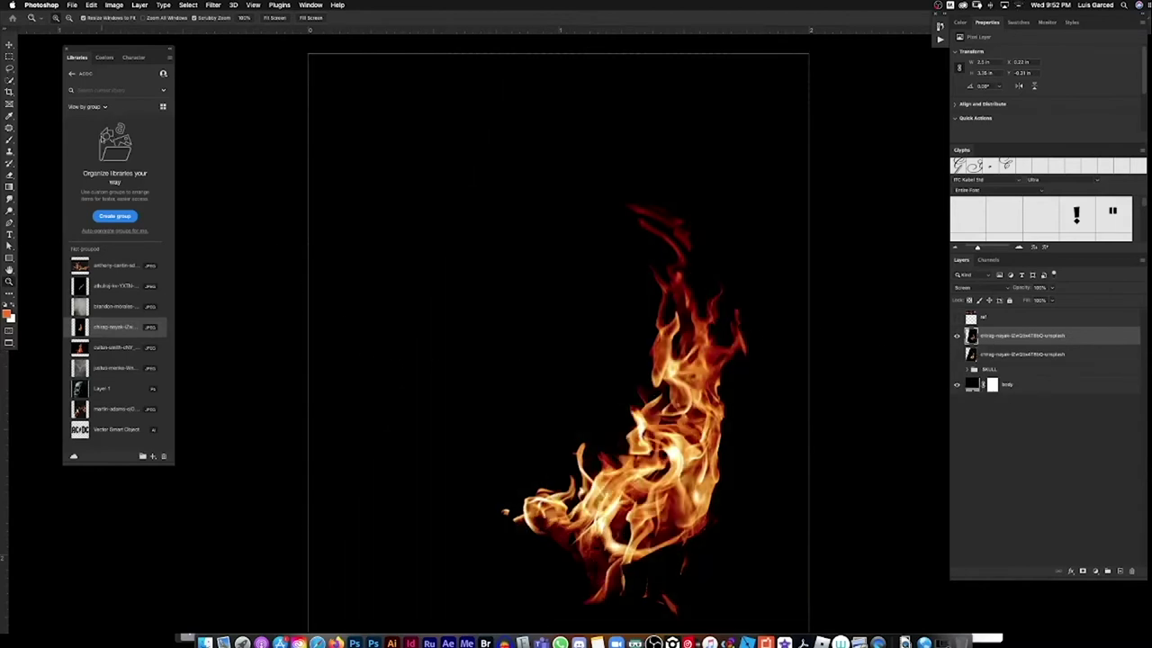
# Select the whole flame shape with the Quick Selection tool and add a layer mask from the selection.
pyautogui.click(11, 81)
pyautogui.click(42, 87)
pyautogui.moveTo(661, 236)
pyautogui.mouseDown()
pyautogui.moveTo(687, 252)
pyautogui.moveTo(722, 382)
pyautogui.mouseUp()
pyautogui.moveTo(695, 445)
pyautogui.mouseDown()
pyautogui.moveTo(621, 529)
pyautogui.moveTo(543, 505)
pyautogui.mouseUp()
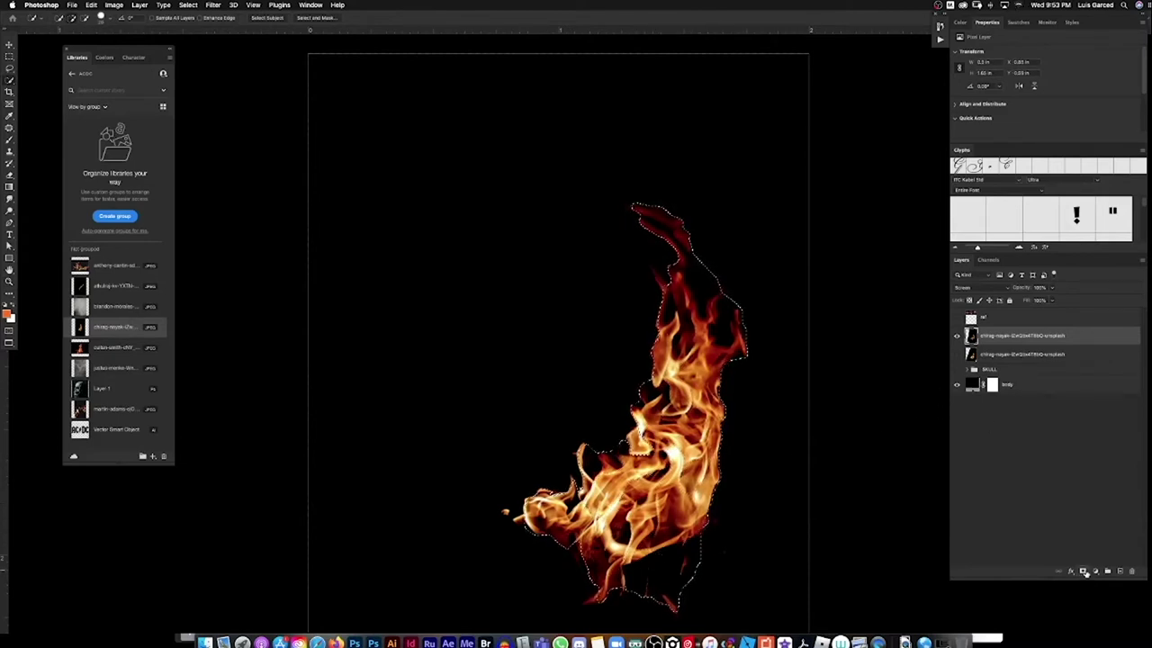
pyautogui.click(1083, 571)
# Check the masked flame against transparency and the reference designs, and show the SKULL group again.
pyautogui.click(956, 385)
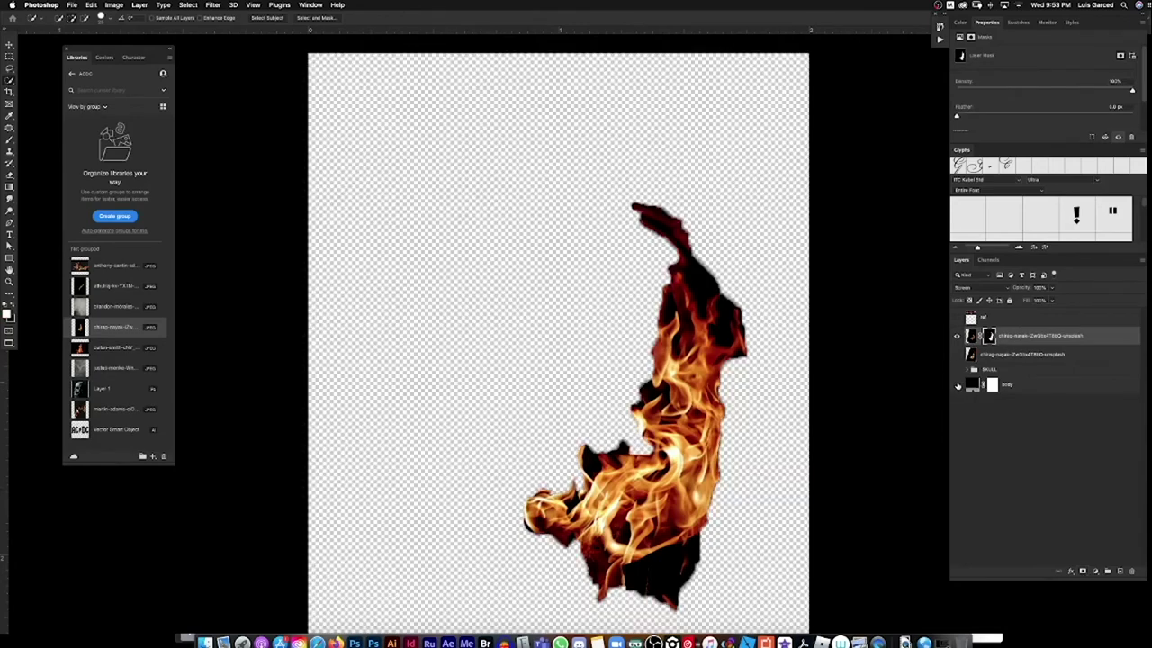
pyautogui.click(957, 386)
pyautogui.click(957, 317)
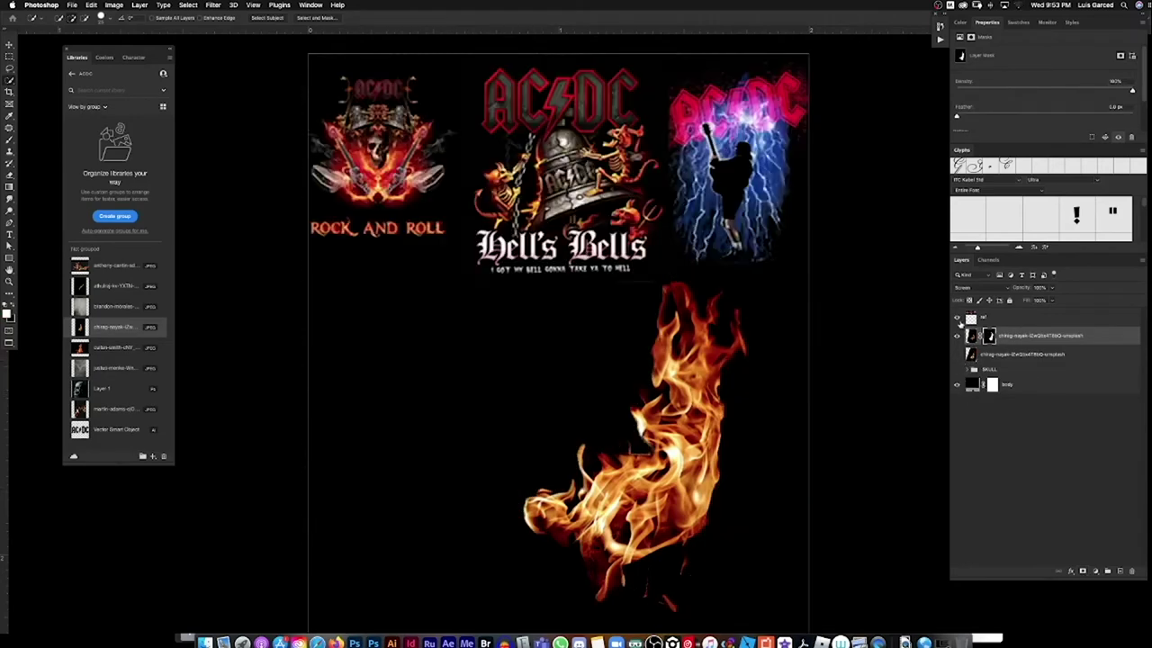
pyautogui.click(957, 317)
pyautogui.click(957, 370)
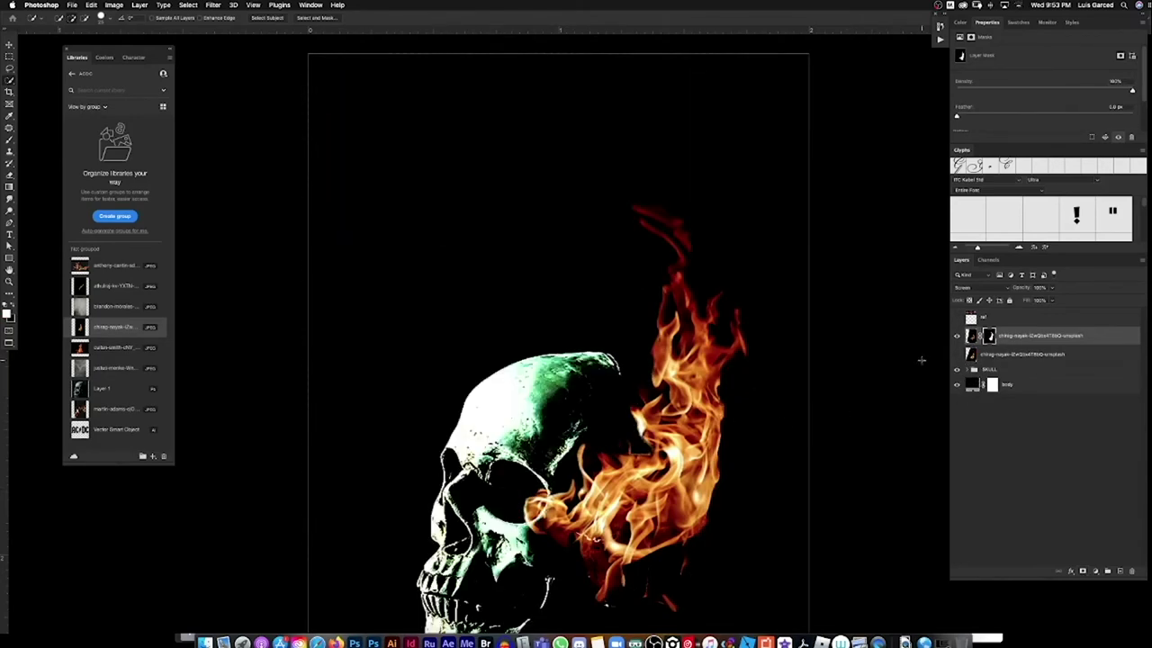
# Duplicate the masked flame layer below the SKULL group and shift the copy sideways and slightly up behind the top of the skull.
pyautogui.click(970, 338)
pyautogui.press('v')
pyautogui.press('super+0')
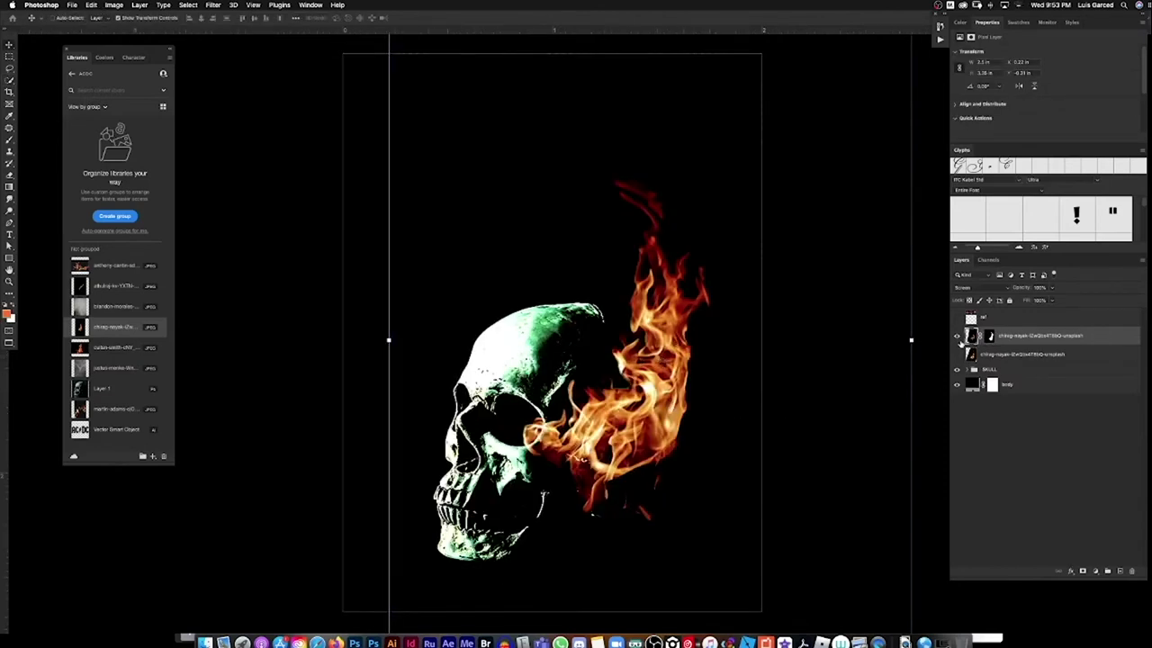
pyautogui.press('j')
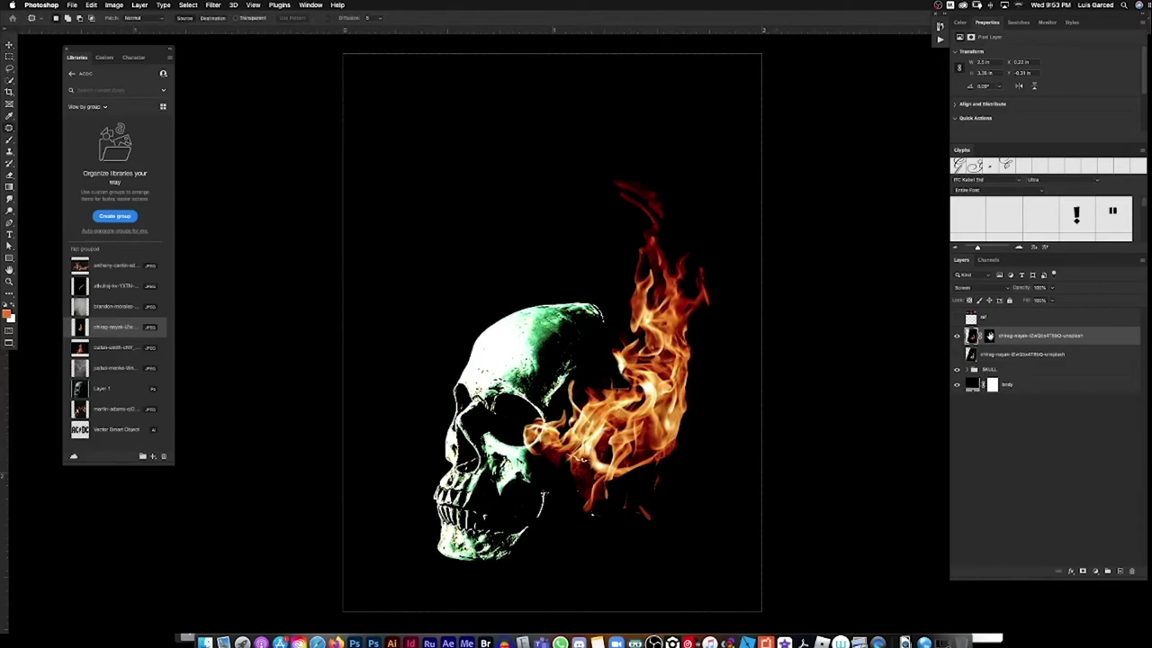
pyautogui.moveTo(989, 336); pyautogui.dragTo(975, 384)
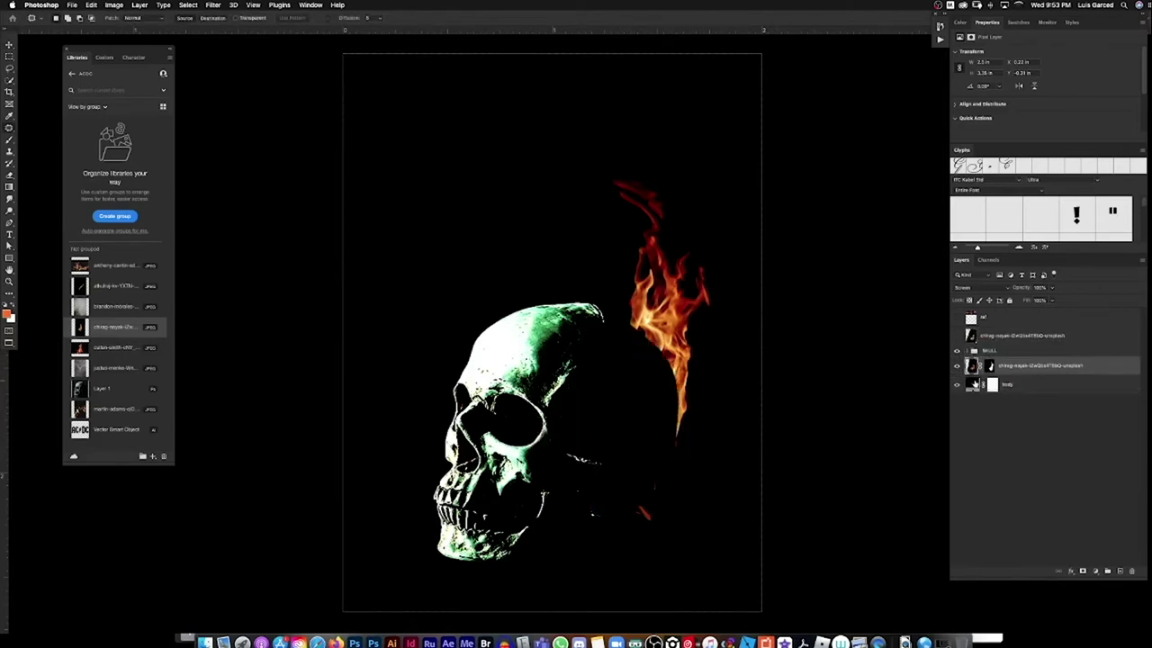
pyautogui.press('v')
pyautogui.moveTo(628, 360); pyautogui.dragTo(553, 341)
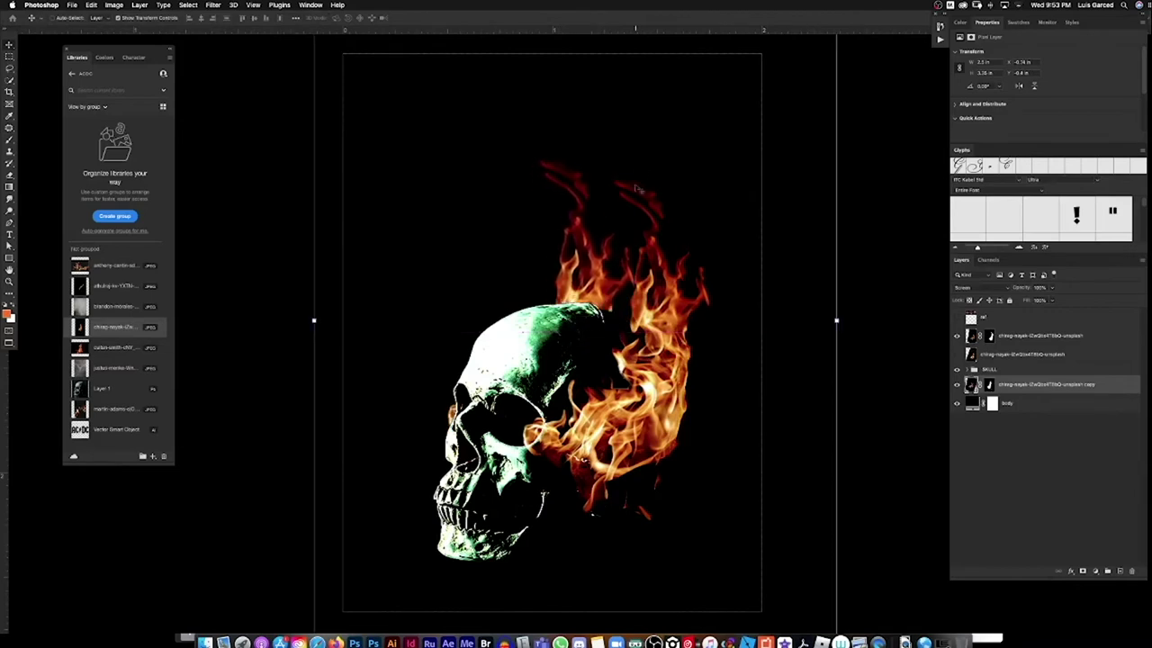
# Rotate the masked flame copy below the SKULL group and reposition it behind the top of the skull.
pyautogui.moveTo(858, 329); pyautogui.dragTo(787, 265)
pyautogui.moveTo(528, 49)
pyautogui.mouseDown()
pyautogui.moveTo(532, 39)
pyautogui.moveTo(522, 69)
pyautogui.mouseUp()
pyautogui.press('Escape')
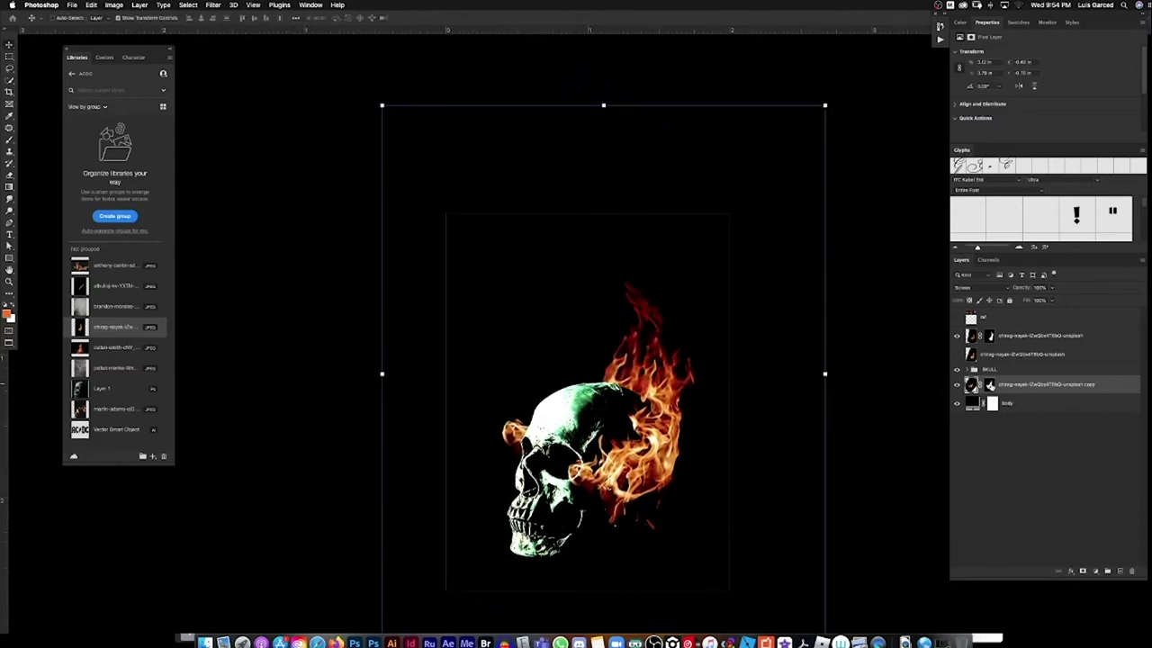
# Paint black on the flame copy's layer mask to hide the stray flame beside the skull's face.
pyautogui.click(991, 386)
pyautogui.press('b')
pyautogui.press('x')
pyautogui.moveTo(514, 443); pyautogui.dragTo(516, 415)
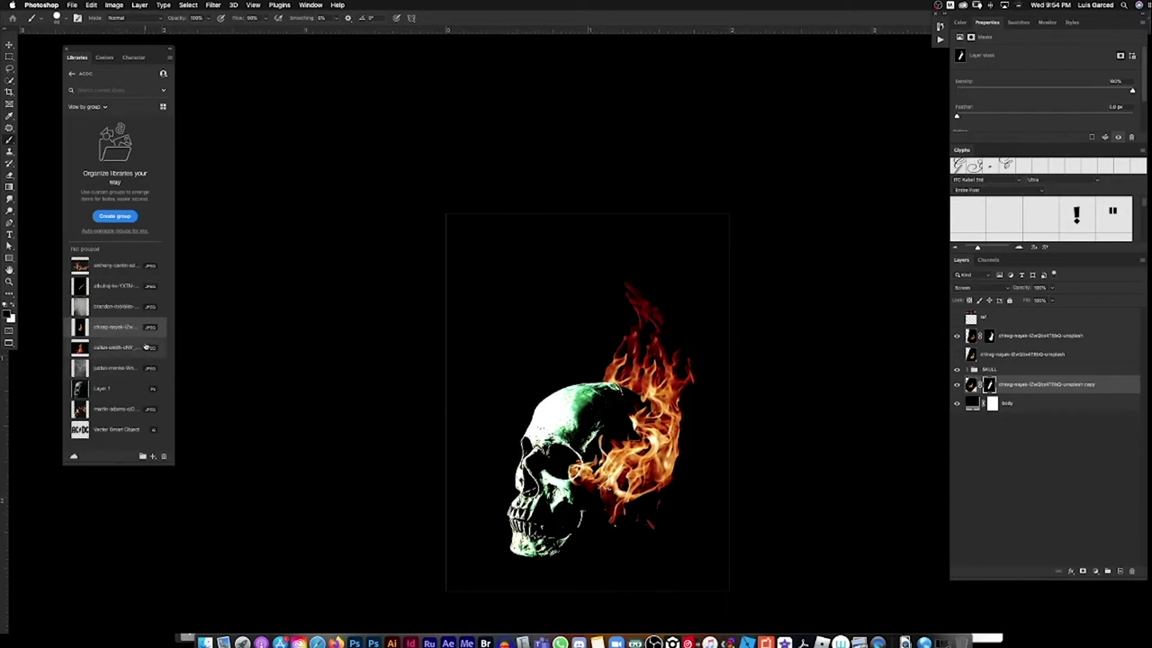
# Place the library photo of scattered flames directly below the SKULL group, scaled down behind the top of the skull.
pyautogui.moveTo(117, 409); pyautogui.dragTo(601, 358)
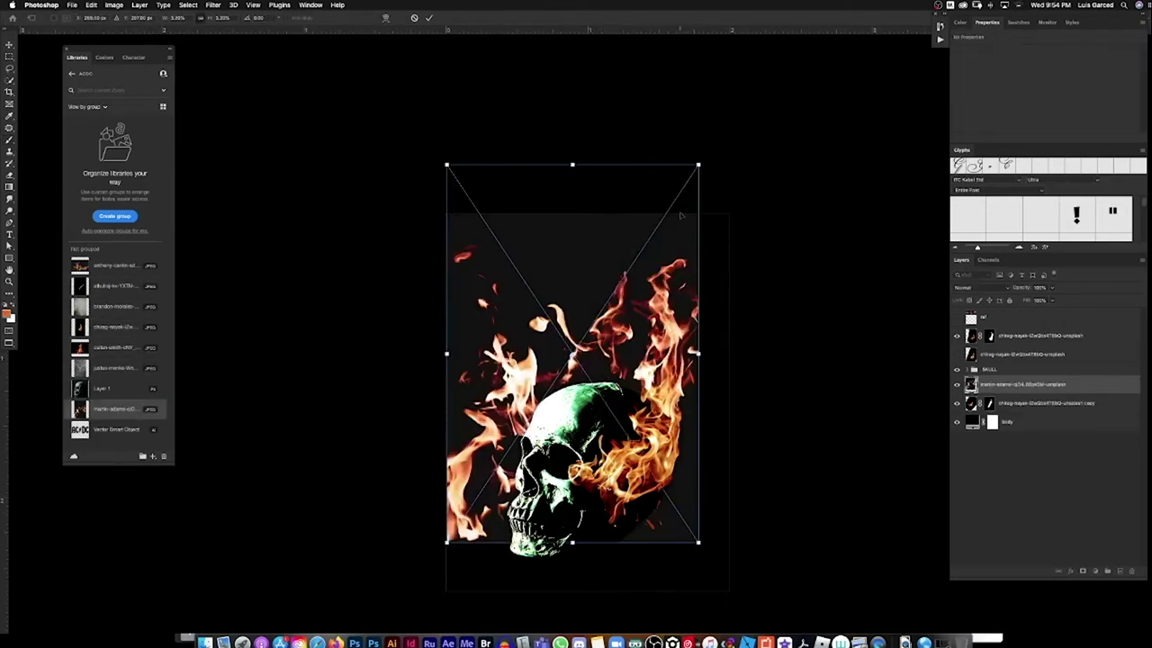
pyautogui.moveTo(699, 166); pyautogui.dragTo(660, 221)
pyautogui.moveTo(628, 287); pyautogui.dragTo(643, 308)
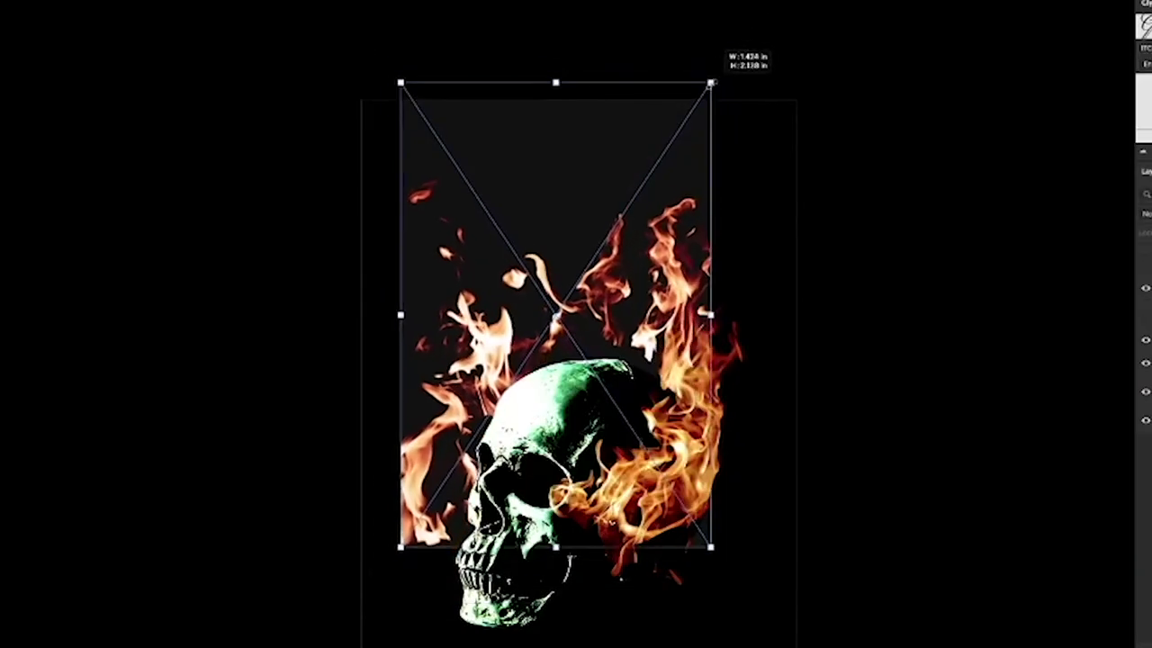
pyautogui.moveTo(667, 247); pyautogui.dragTo(654, 216)
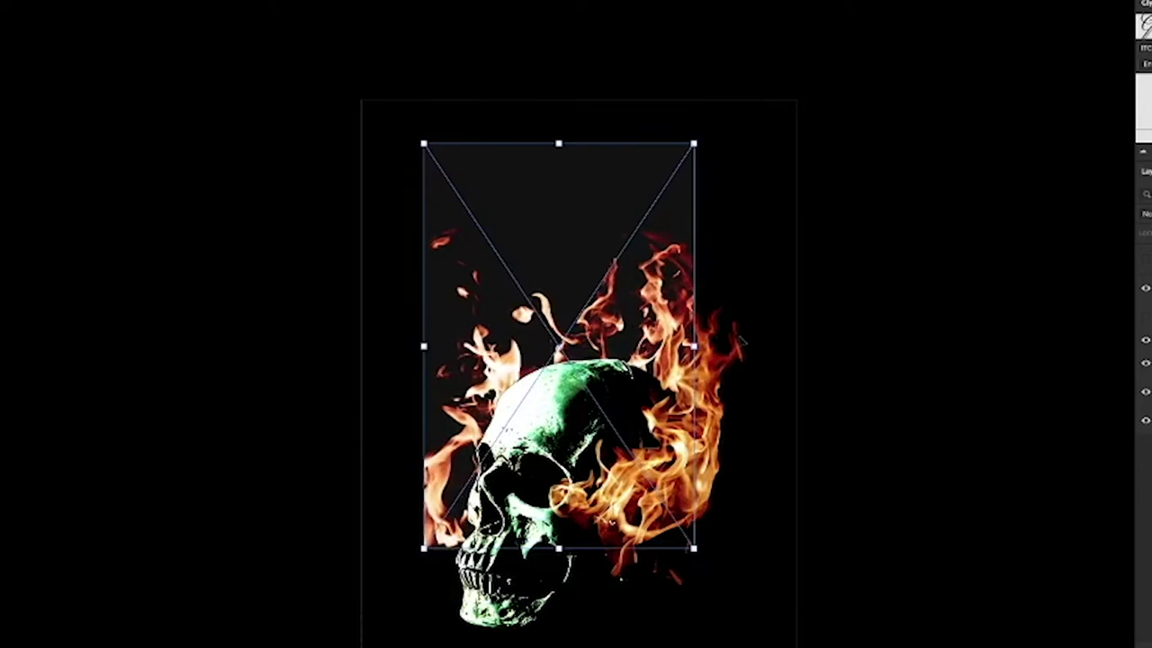
pyautogui.press('Return')
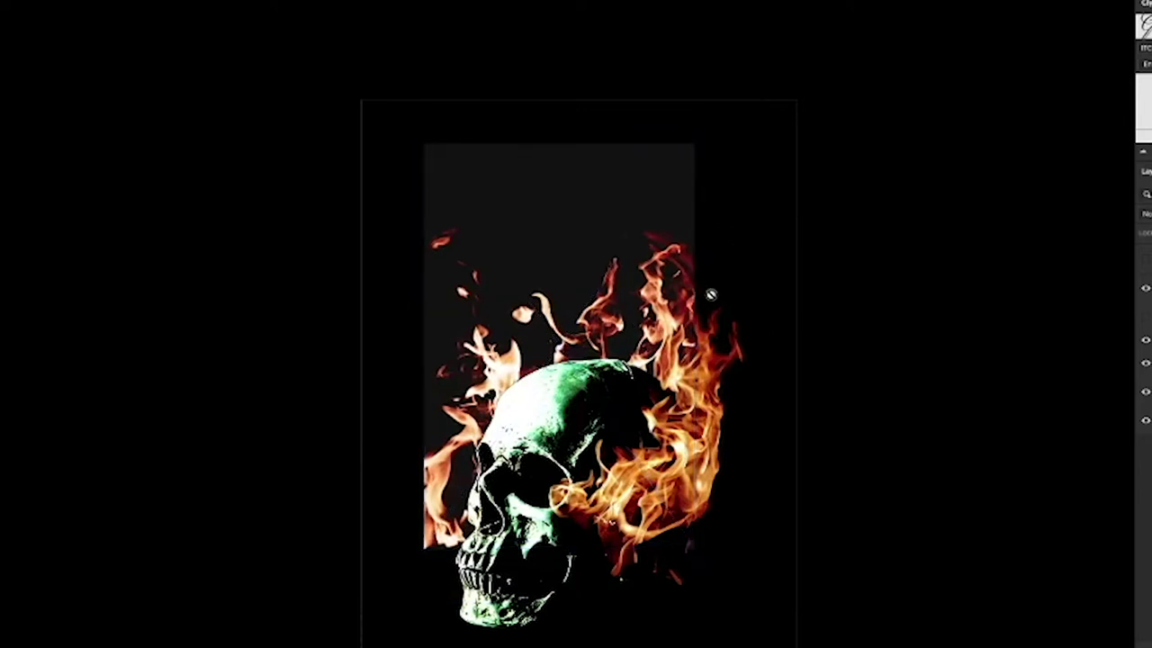
# Apply Levels to the placed flame photo, raising the black input until its grey background blends into the canvas.
pyautogui.hotkey('ctrl', 'l')
pyautogui.moveTo(447, 174); pyautogui.dragTo(479, 175)
pyautogui.moveTo(531, 20); pyautogui.dragTo(821, 0)
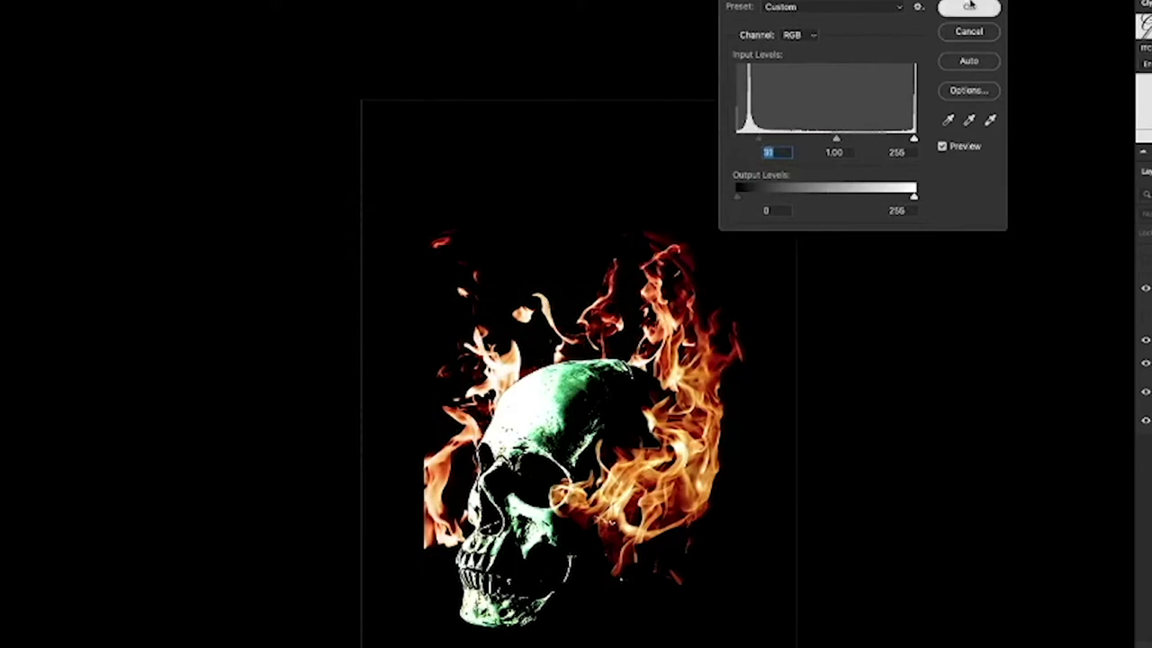
pyautogui.click(952, 8)
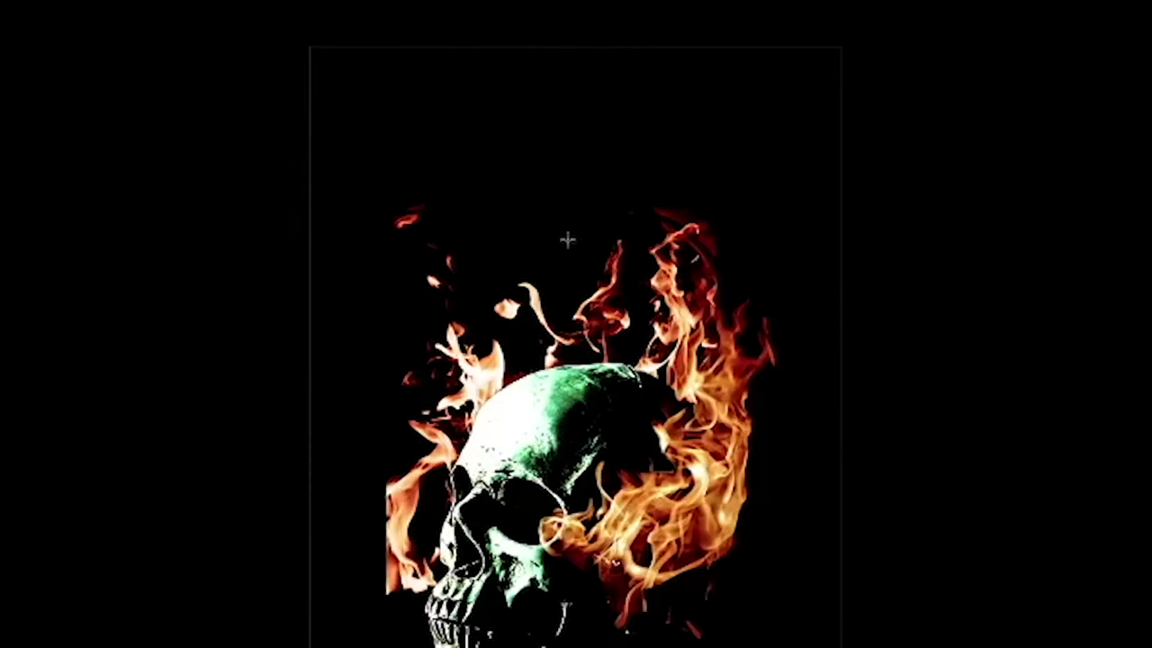
# Lasso the flames in front of the skull's face, rasterize the flame photo layer and delete the selected area.
pyautogui.moveTo(550, 198)
pyautogui.mouseDown()
pyautogui.moveTo(529, 164)
pyautogui.moveTo(465, 230)
pyautogui.moveTo(463, 270)
pyautogui.moveTo(470, 304)
pyautogui.moveTo(527, 351)
pyautogui.moveTo(357, 639)
pyautogui.moveTo(304, 300)
pyautogui.moveTo(449, 133)
pyautogui.mouseUp()
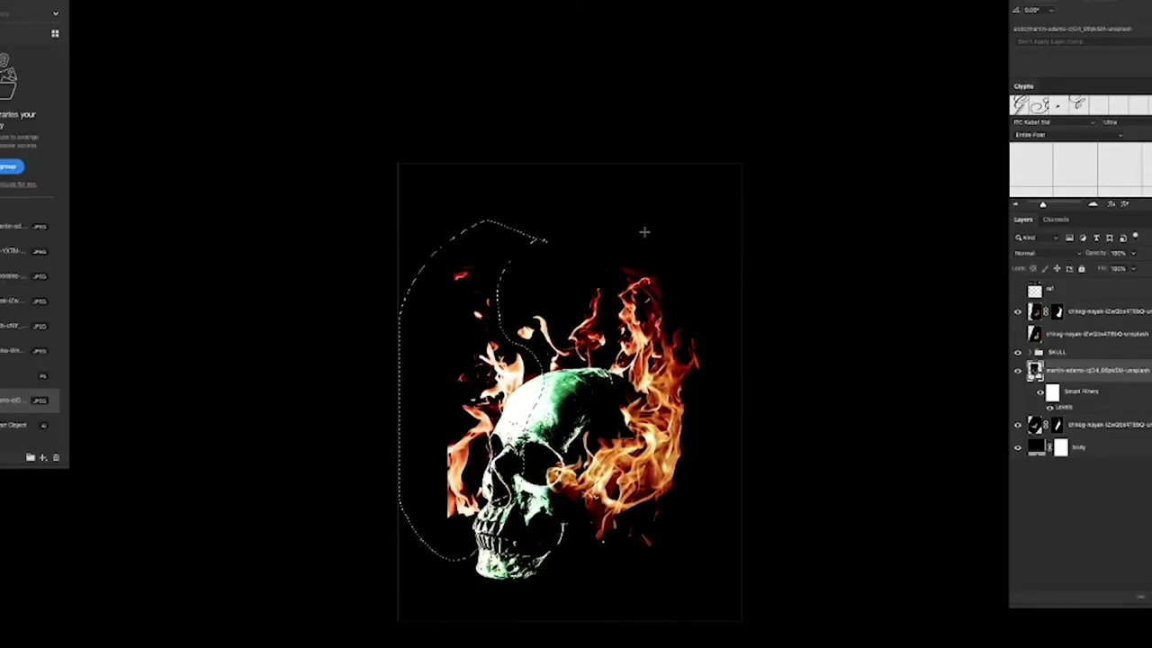
pyautogui.press('Delete')
pyautogui.click(655, 159)
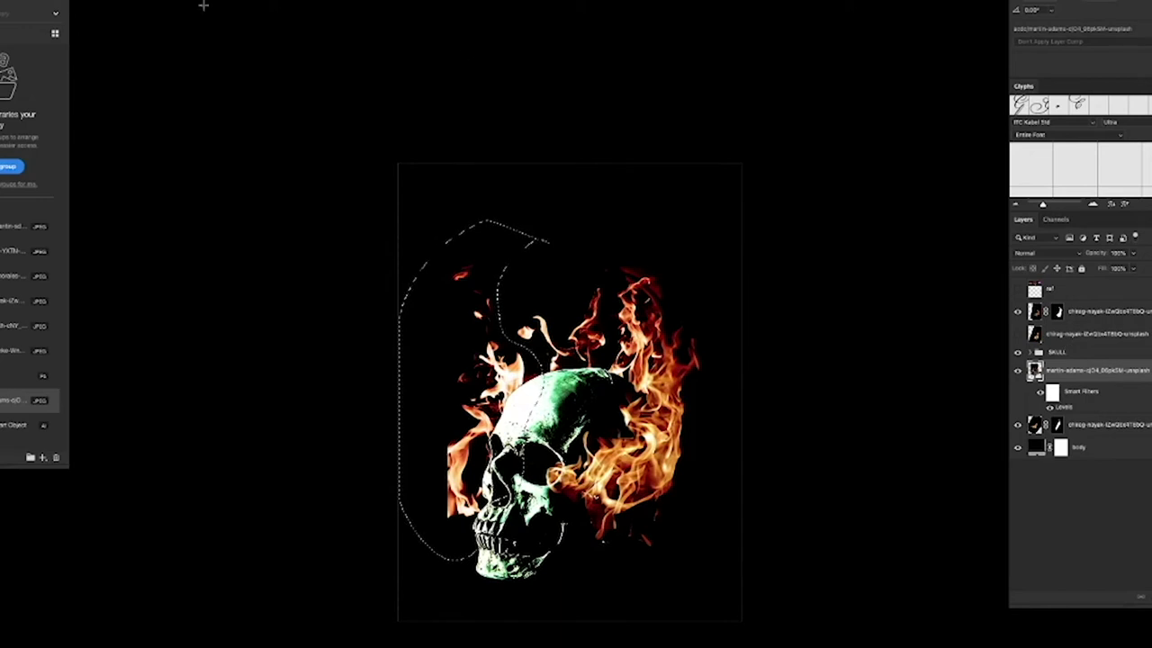
pyautogui.click(25, 2)
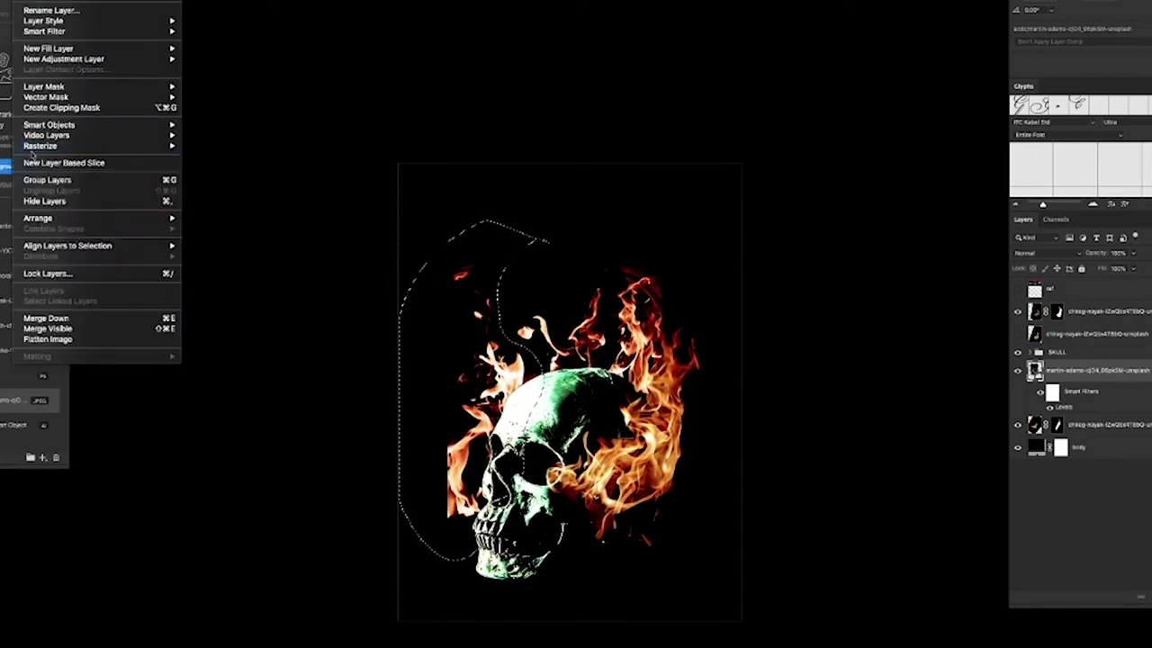
pyautogui.moveTo(39, 148)
pyautogui.click(217, 187)
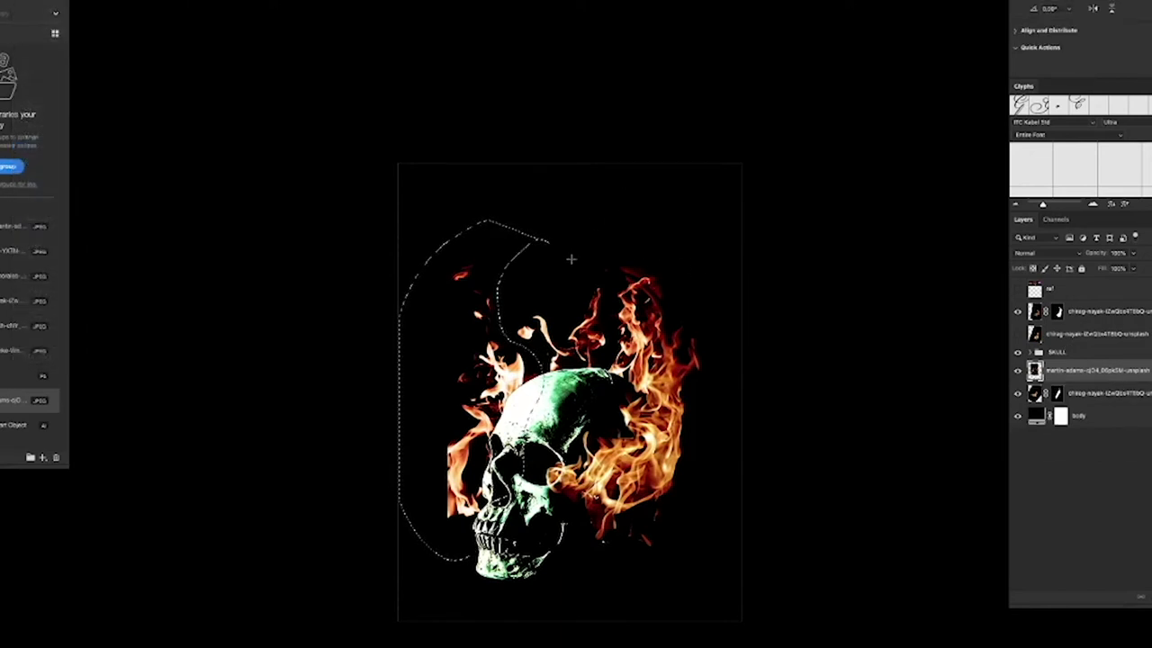
pyautogui.press('BackSpace')
pyautogui.hotkey('ctrl', 'd')
# Set the trimmed flame layer's blend mode to Screen and scale it down above the skull.
pyautogui.moveTo(607, 338); pyautogui.dragTo(546, 359)
pyautogui.click(1044, 253)
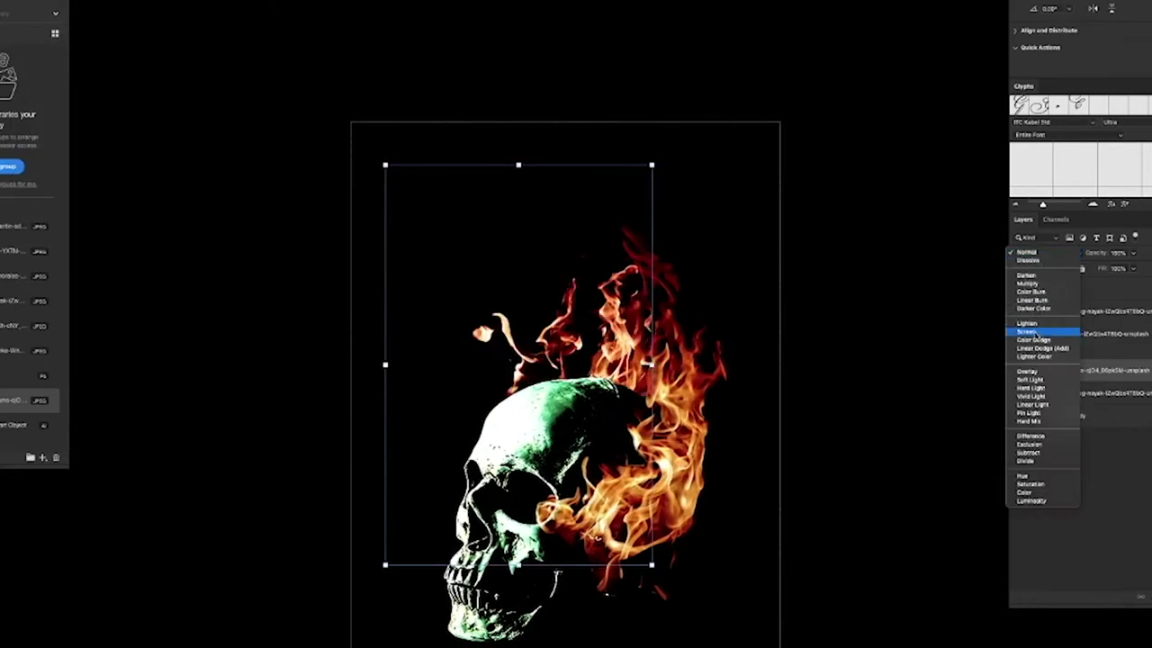
pyautogui.click(1031, 330)
pyautogui.scroll(1, 582, 359)
pyautogui.hotkey('ctrl', 't')
pyautogui.moveTo(664, 135); pyautogui.dragTo(646, 163)
# Duplicate the trimmed flame, shrink the copy over the jaw hinge and stack it above the masked flame layer.
pyautogui.moveTo(636, 273); pyautogui.dragTo(644, 274)
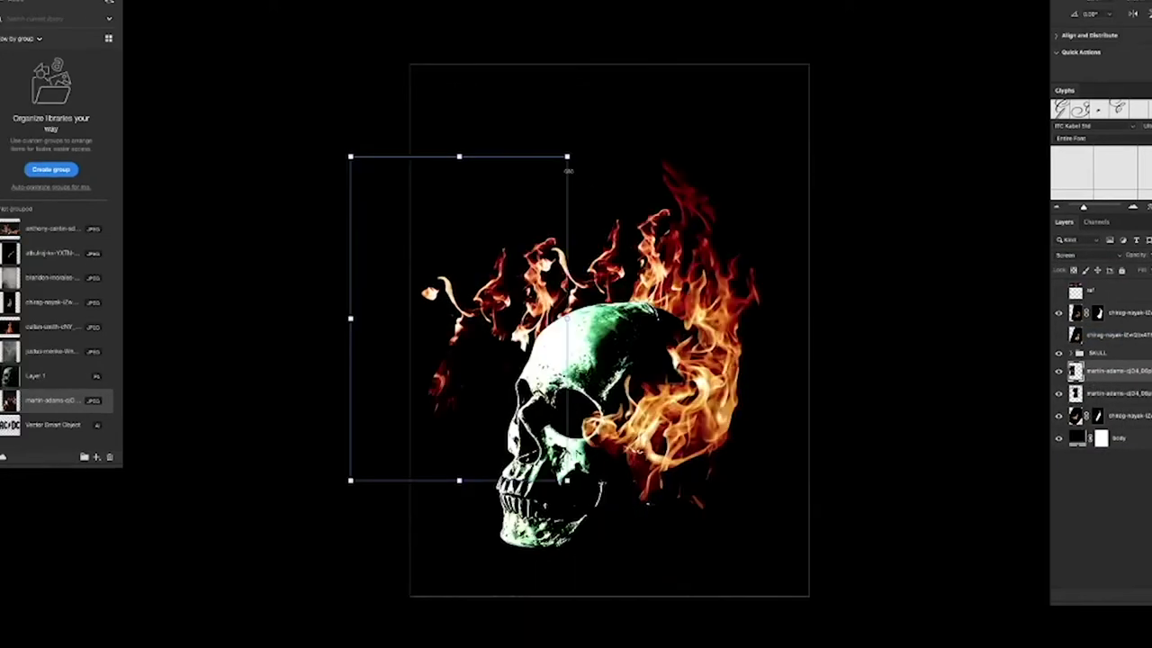
pyautogui.moveTo(567, 162); pyautogui.dragTo(611, 447)
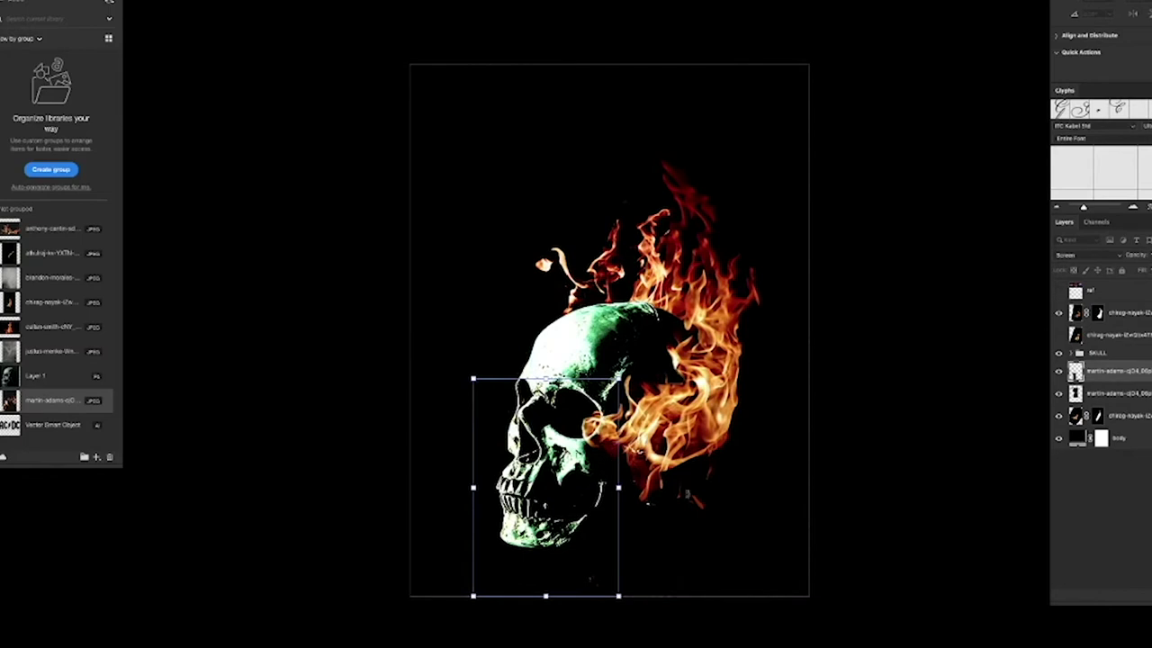
pyautogui.moveTo(1076, 371); pyautogui.dragTo(1107, 322)
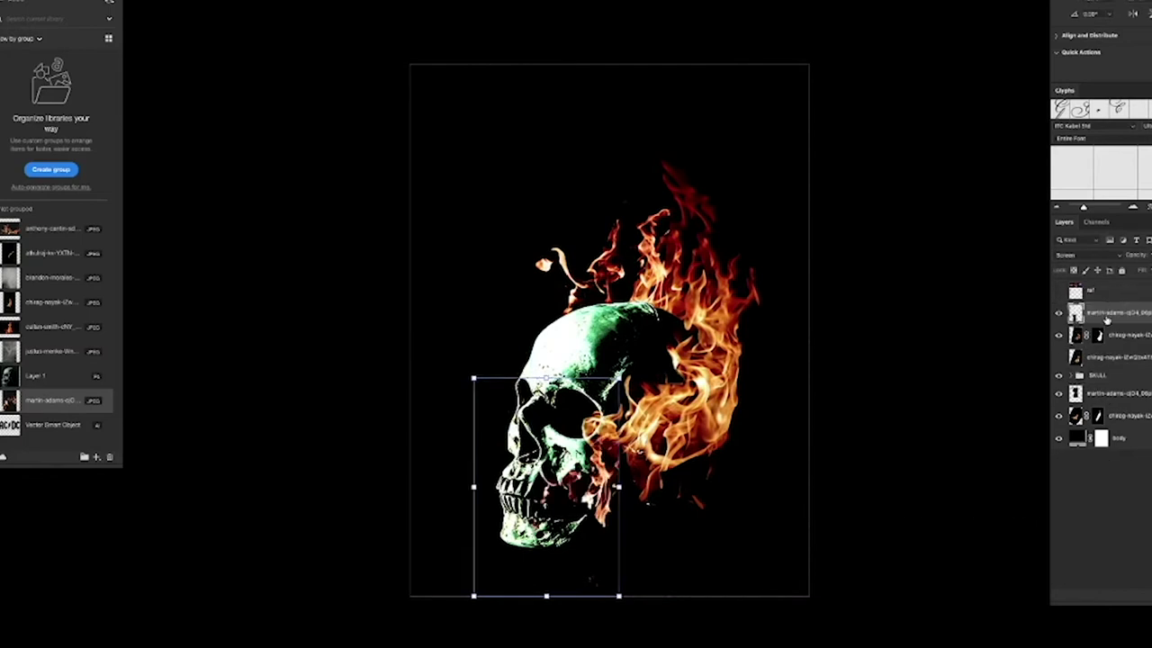
pyautogui.moveTo(628, 409); pyautogui.dragTo(605, 438)
# Duplicate the small flame copy again and fit it over the lower fire behind the jaw.
pyautogui.moveTo(591, 492); pyautogui.dragTo(733, 482)
pyautogui.scroll(5, 635, 501)
pyautogui.scroll(-1, 636, 502)
pyautogui.moveTo(749, 386); pyautogui.dragTo(789, 281)
pyautogui.moveTo(755, 410); pyautogui.dragTo(757, 382)
pyautogui.press('Return')
pyautogui.moveTo(867, 388); pyautogui.dragTo(701, 323)
pyautogui.moveTo(639, 276)
pyautogui.mouseDown()
pyautogui.moveTo(675, 315)
pyautogui.moveTo(588, 393)
pyautogui.moveTo(638, 266)
pyautogui.mouseUp()
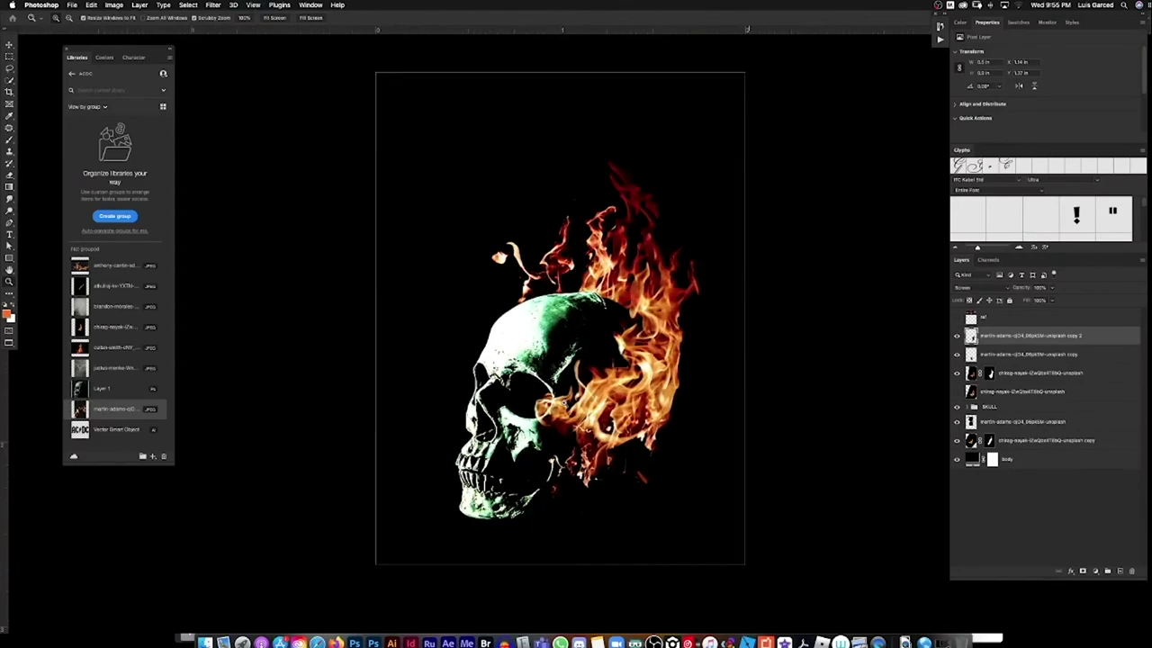
# Select the trimmed flame layer above the skull and compare the flames behind the skull by toggling their visibility.
pyautogui.rightClick(620, 226)
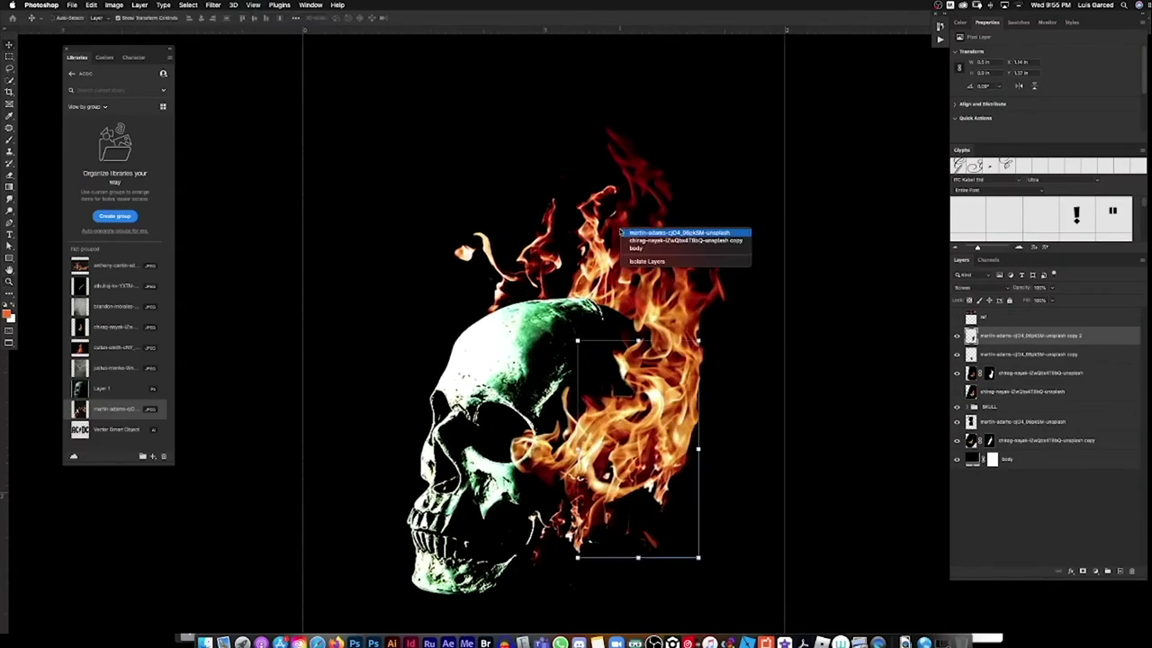
pyautogui.click(630, 233)
pyautogui.click(955, 422)
pyautogui.click(956, 422)
pyautogui.click(957, 441)
pyautogui.click(957, 441)
pyautogui.click(959, 441)
pyautogui.click(959, 441)
pyautogui.press('z')
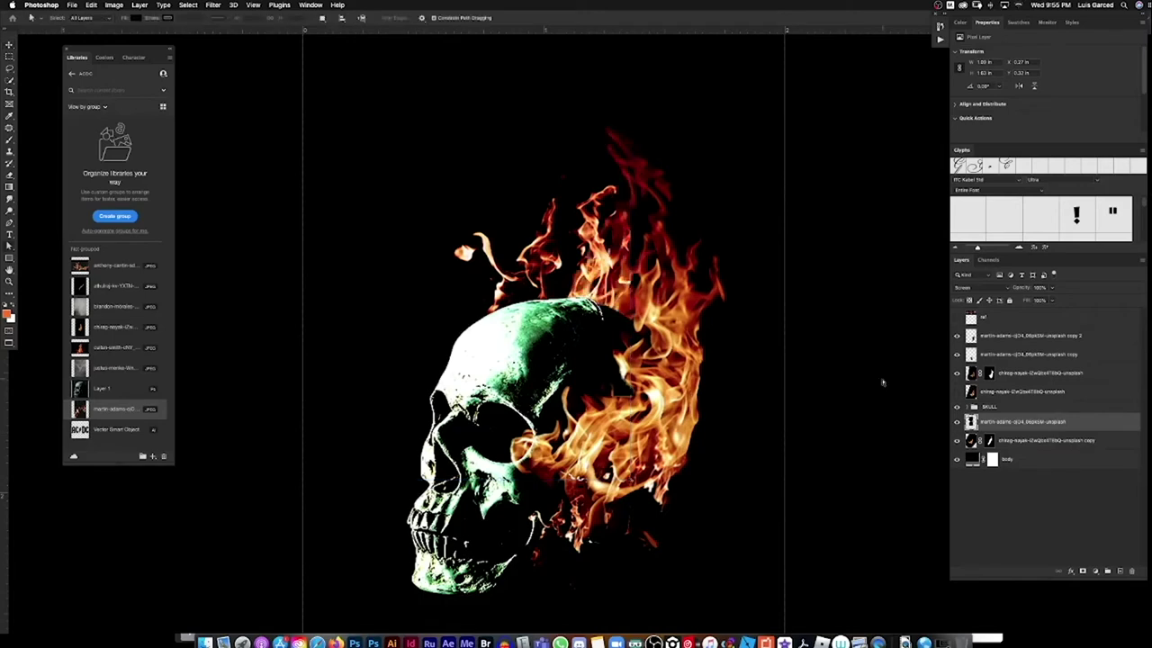
pyautogui.press('super+minus')
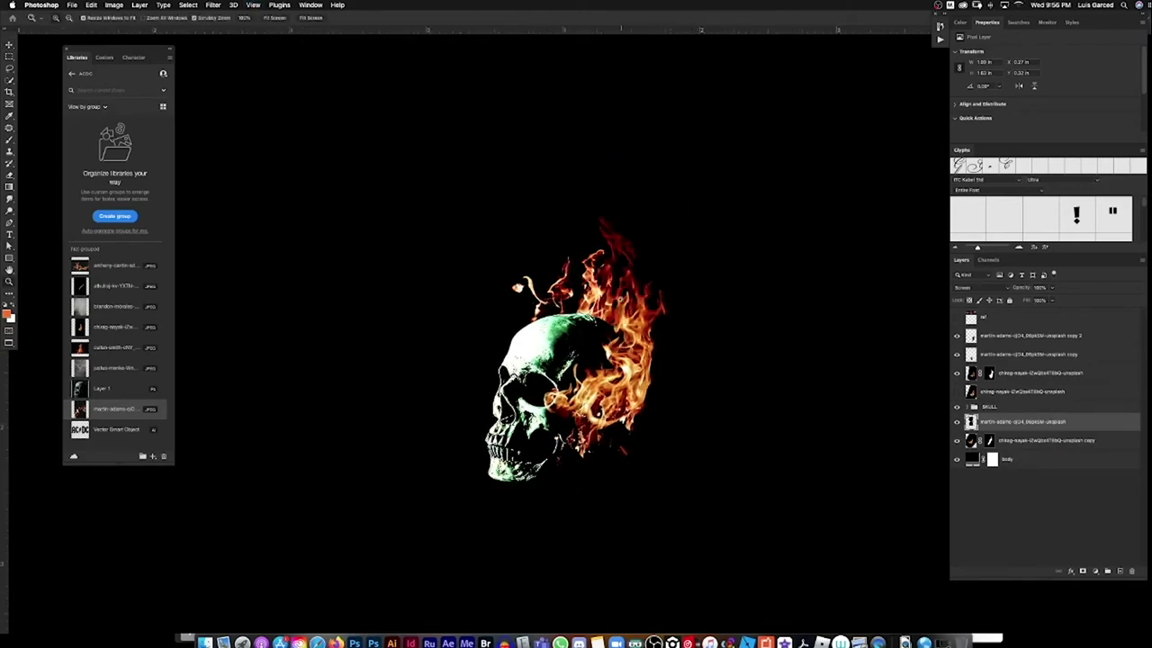
# Lasso the detached ember above the forehead on the trimmed flame layer and delete it.
pyautogui.click(525, 283)
pyautogui.press('v')
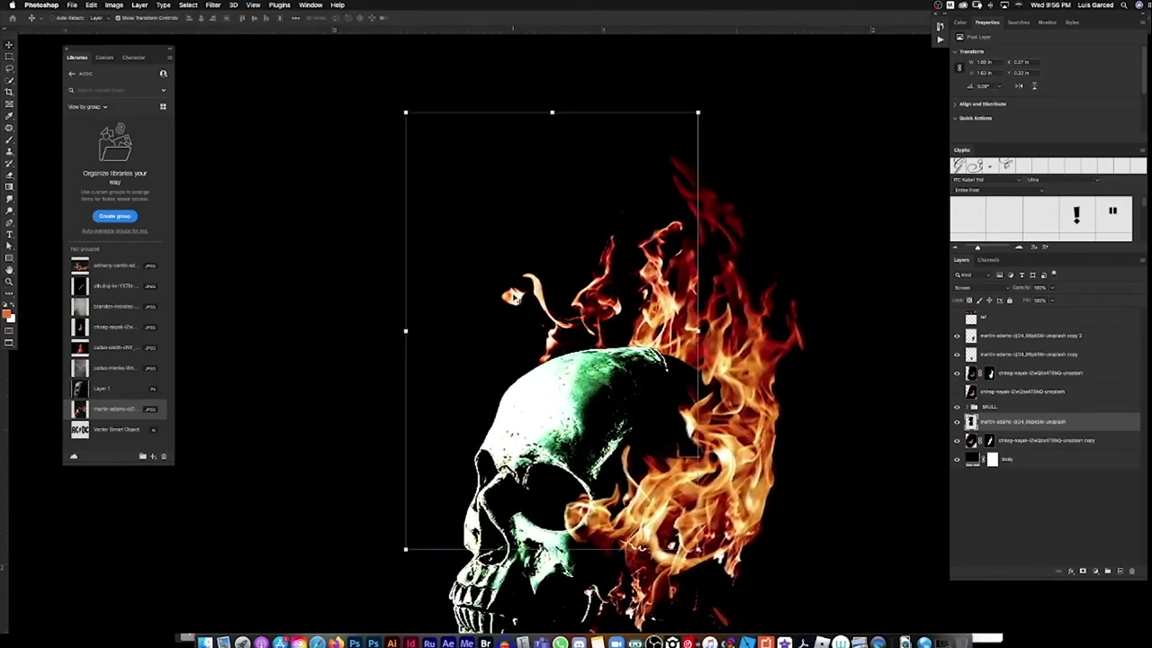
pyautogui.rightClick(515, 296)
pyautogui.click(514, 296)
pyautogui.press('m')
pyautogui.press('Delete')
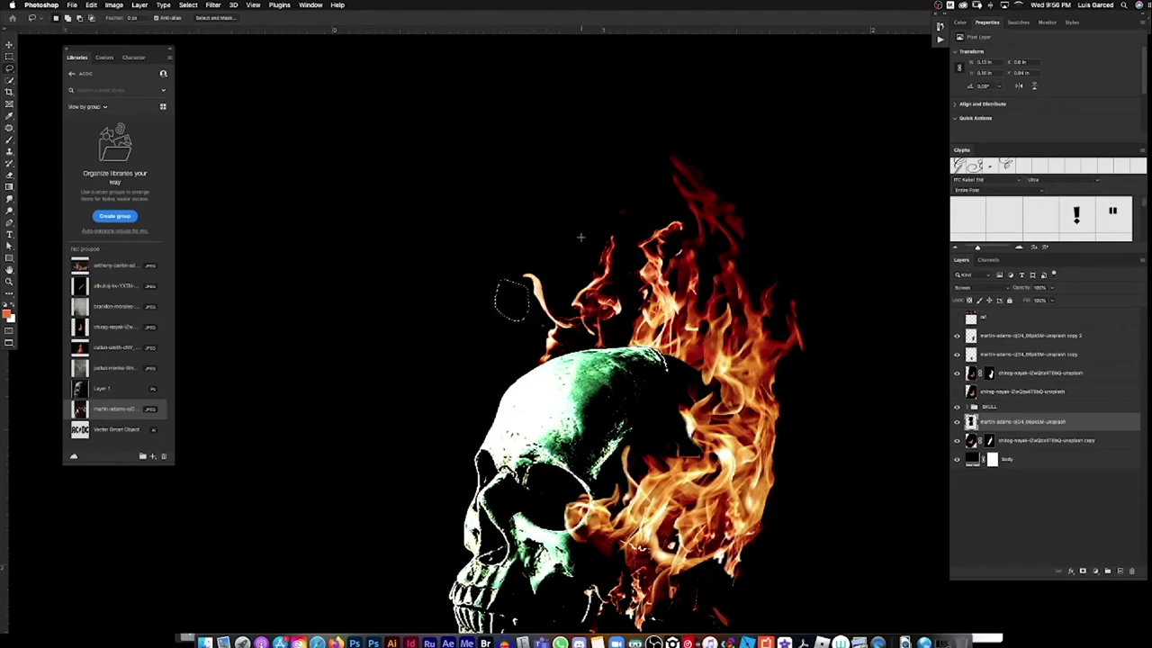
pyautogui.press('super+d')
# Enlarge the second flame copy behind the jaw and reposition it within the fire.
pyautogui.press('v')
pyautogui.moveTo(617, 295); pyautogui.dragTo(601, 292)
pyautogui.press('super+minus')
pyautogui.press('super+minus')
pyautogui.press('z')
pyautogui.click(610, 361)
pyautogui.press('v')
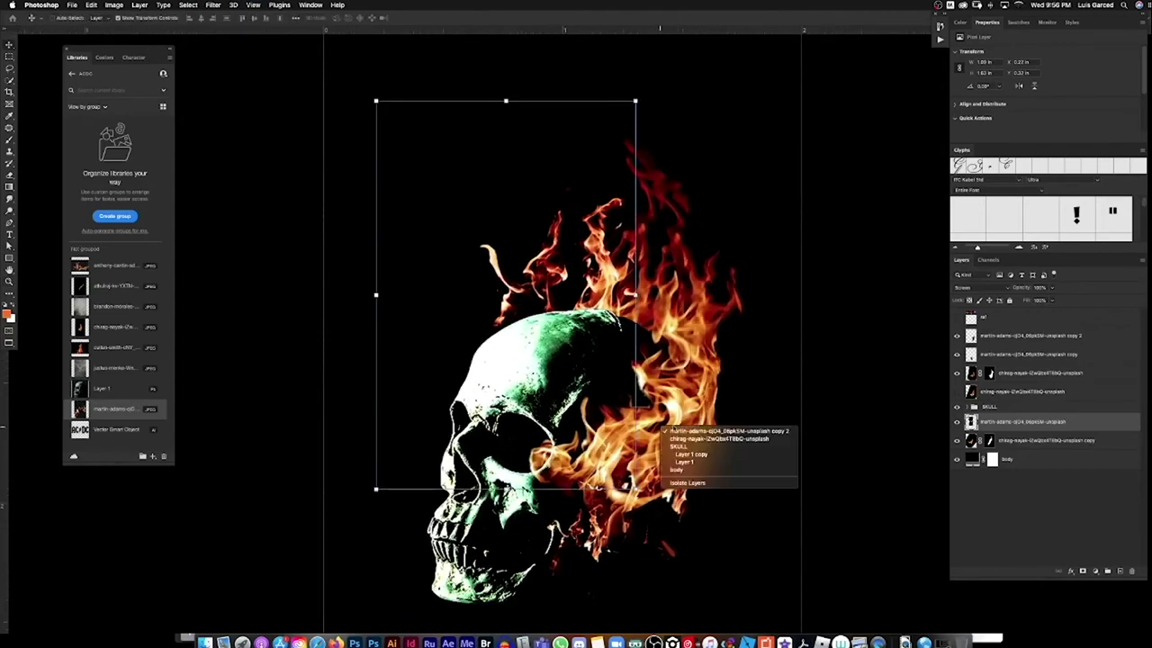
pyautogui.click(714, 353)
pyautogui.moveTo(714, 353); pyautogui.dragTo(741, 308)
pyautogui.moveTo(719, 435); pyautogui.dragTo(707, 436)
pyautogui.press('Return')
# Place the library photo of a single flame tongue on the canvas in front of the skull.
pyautogui.press('z')
pyautogui.moveTo(90, 288); pyautogui.dragTo(554, 187)
pyautogui.moveTo(555, 187)
pyautogui.mouseDown()
pyautogui.moveTo(509, 347)
pyautogui.moveTo(579, 259)
pyautogui.mouseUp()
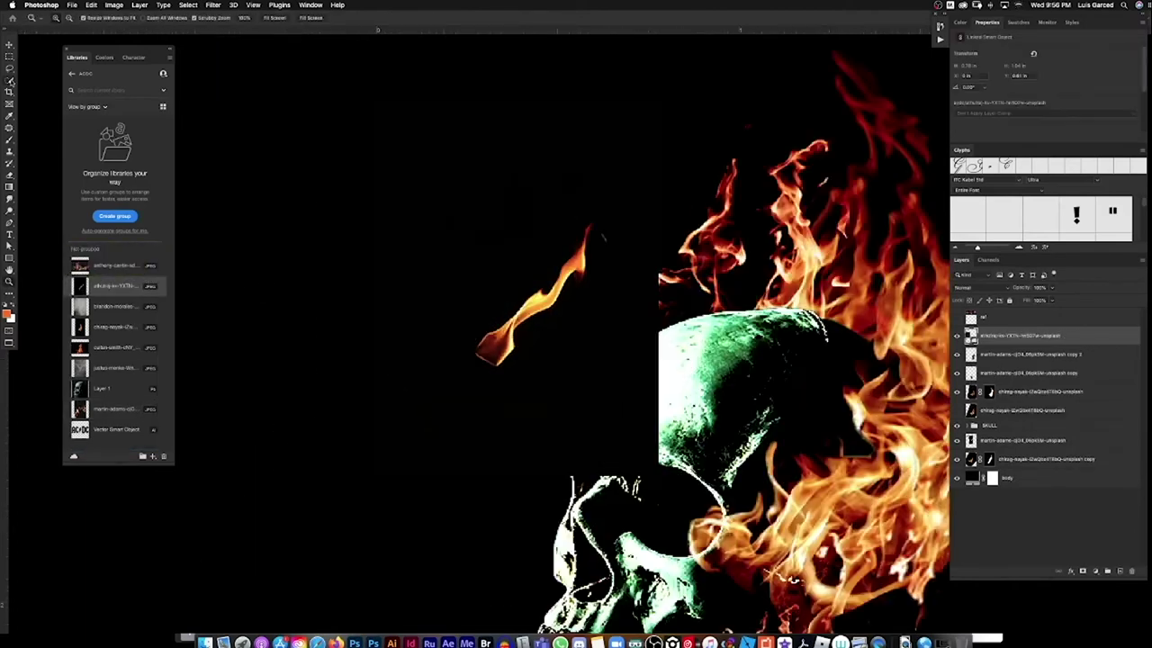
# Select the single flame tongue with the Quick Selection tool, rasterize its layer and remove the surrounding background.
pyautogui.press('w')
pyautogui.press('super+d')
pyautogui.click(117, 4)
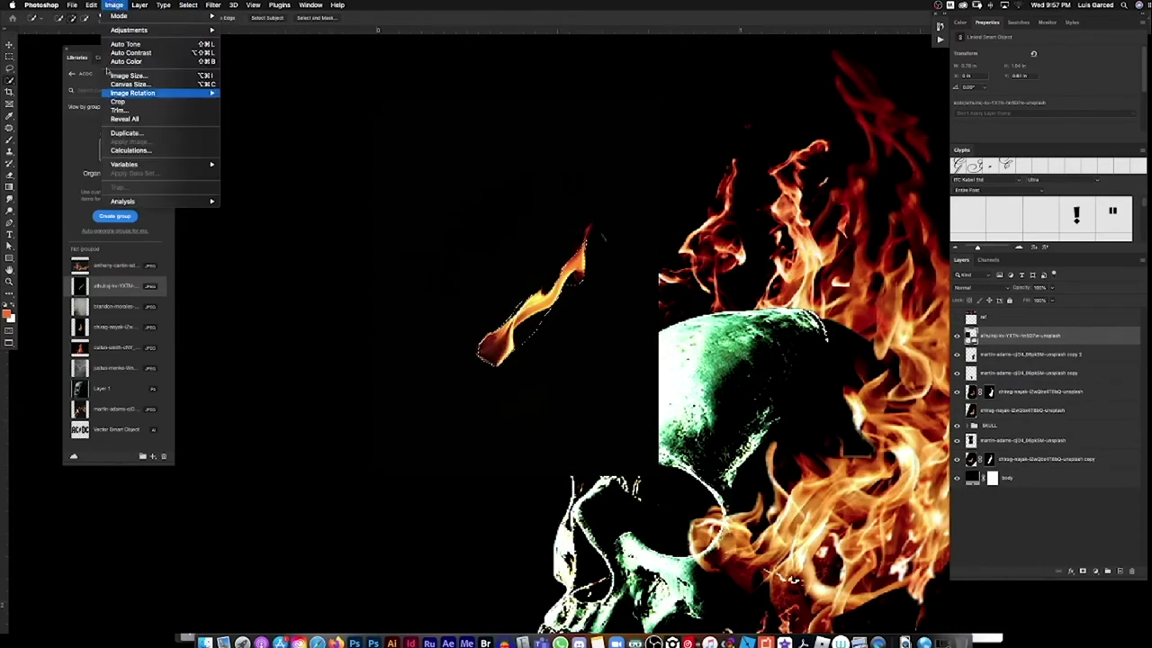
pyautogui.moveTo(142, 5)
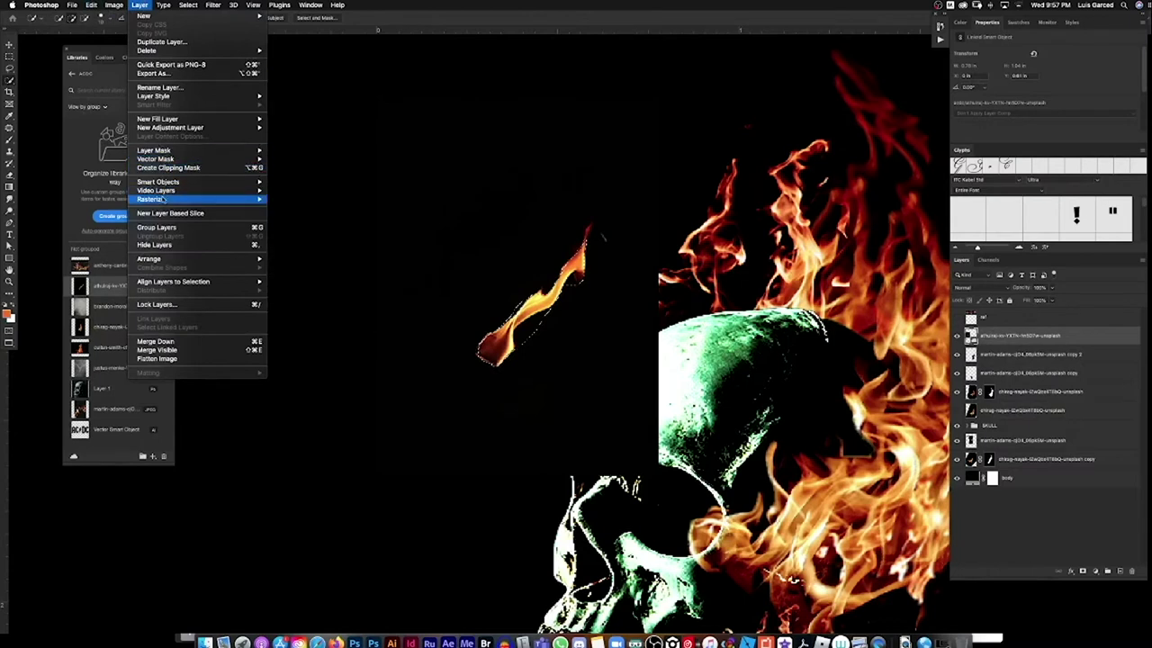
pyautogui.moveTo(164, 200)
pyautogui.click(306, 234)
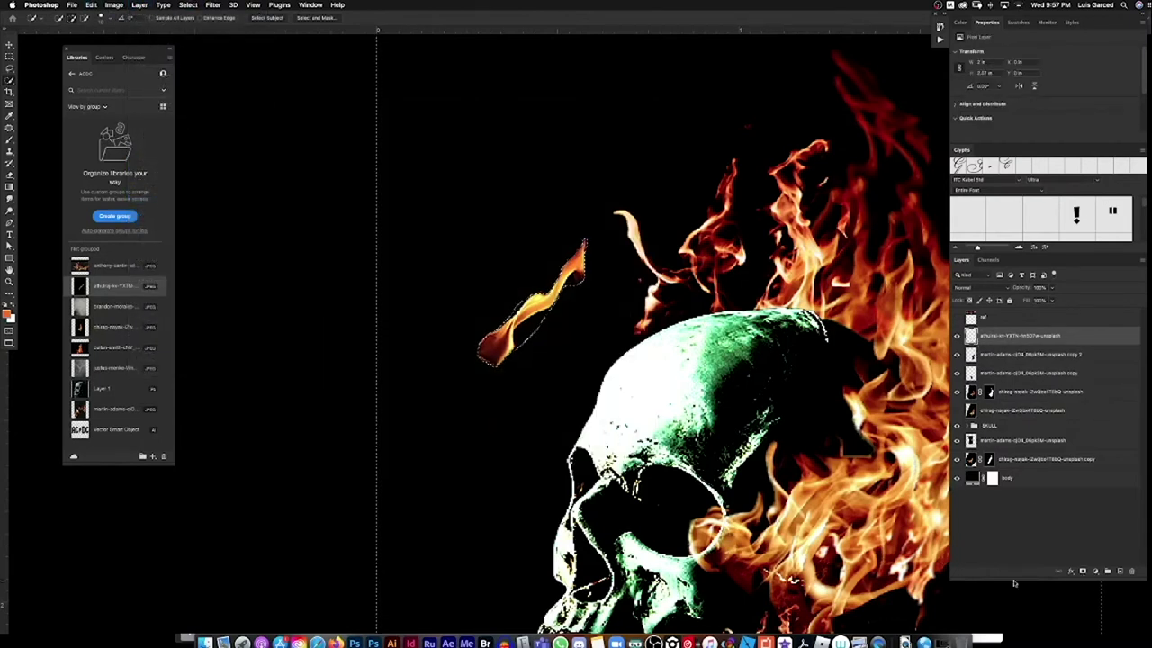
# Scale down the isolated flame tongue and place it at the lower corner of the skull's jaw.
pyautogui.press('v')
pyautogui.moveTo(572, 302); pyautogui.dragTo(720, 329)
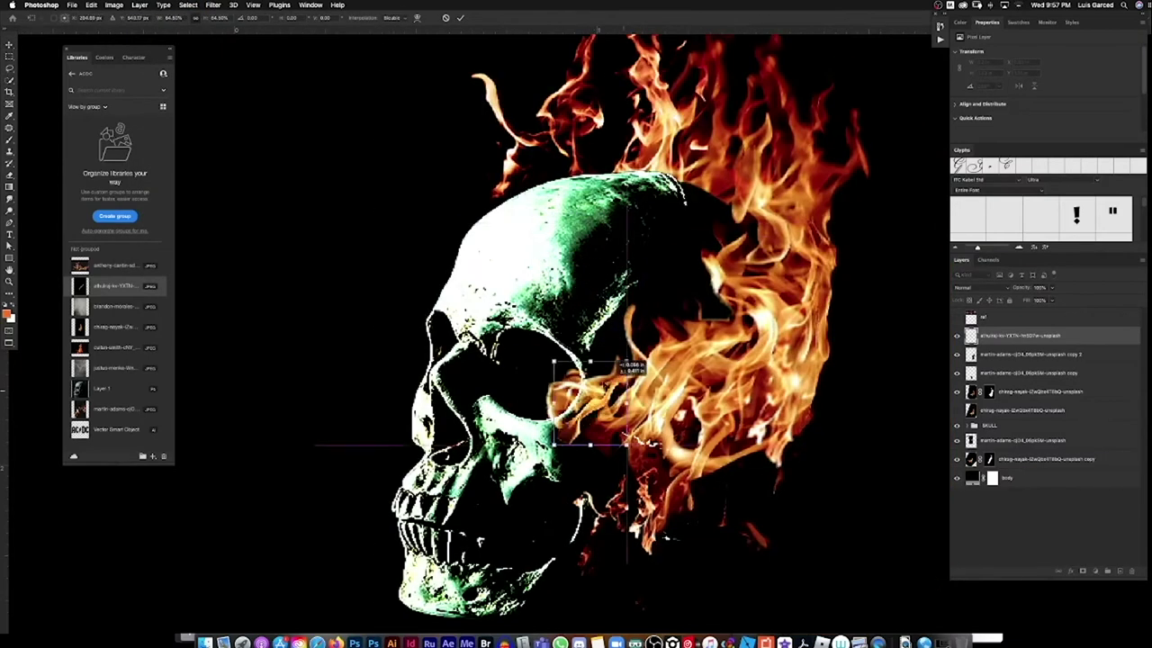
pyautogui.moveTo(635, 351); pyautogui.dragTo(605, 495)
pyautogui.press('Return')
# Duplicate the small flame tongue onto the top of the skull and transform it to rise into the fire.
pyautogui.moveTo(598, 533); pyautogui.dragTo(594, 168)
pyautogui.moveTo(609, 128); pyautogui.dragTo(646, 91)
pyautogui.press('Return')
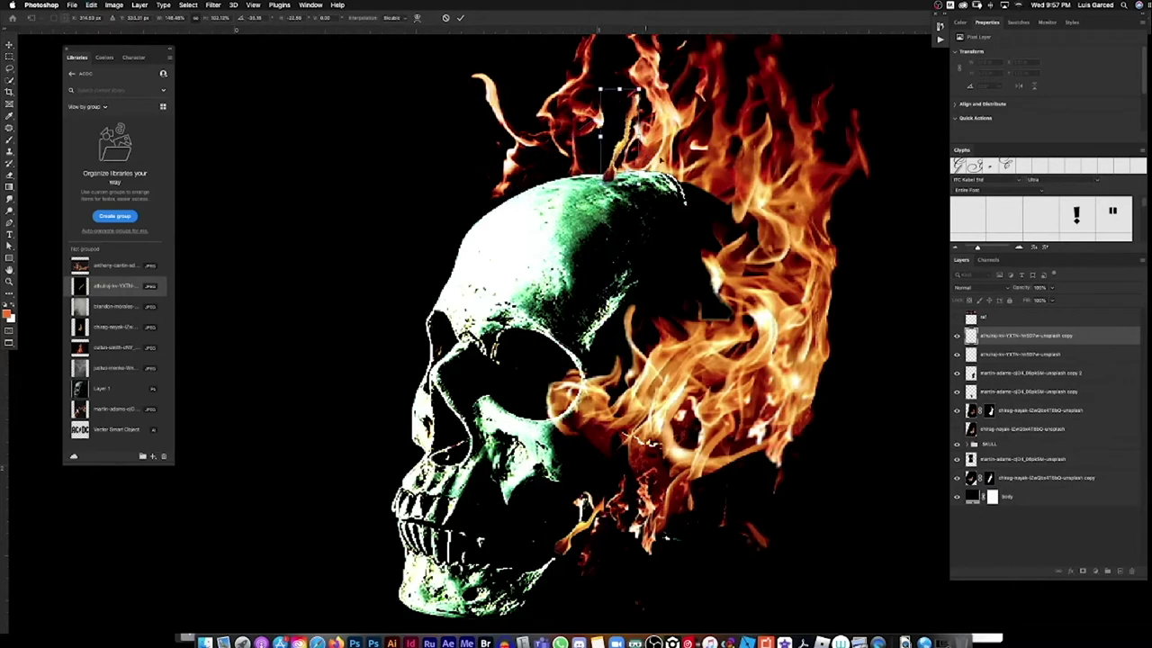
# Add copies of the small flame tongue and transform them along the lower back edge of the fire.
pyautogui.moveTo(628, 168); pyautogui.dragTo(760, 483)
pyautogui.moveTo(798, 408); pyautogui.dragTo(747, 464)
pyautogui.press('Return')
pyautogui.press('super+minus')
pyautogui.press('super+minus')
pyautogui.press('super+minus')
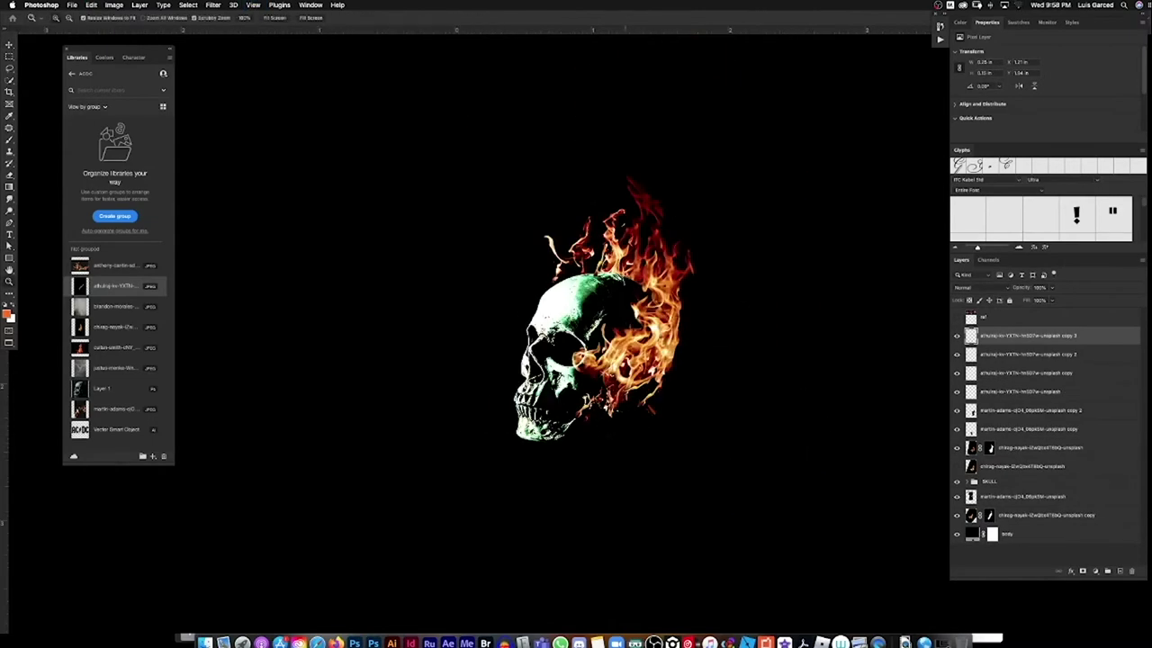
# Rotate and shift the trimmed flame layer above the skull, and group the flame copies stacked above the masked flame.
pyautogui.press('super+0')
pyautogui.keyDown('super'); pyautogui.click(591, 211); pyautogui.keyUp('super')
pyautogui.press('super+t')
pyautogui.moveTo(625, 67)
pyautogui.mouseDown()
pyautogui.moveTo(594, 47)
pyautogui.moveTo(636, 72)
pyautogui.mouseUp()
pyautogui.press('Return')
pyautogui.press('super+space')
pyautogui.moveTo(534, 300)
pyautogui.mouseDown()
pyautogui.moveTo(572, 306)
pyautogui.moveTo(518, 306)
pyautogui.mouseUp()
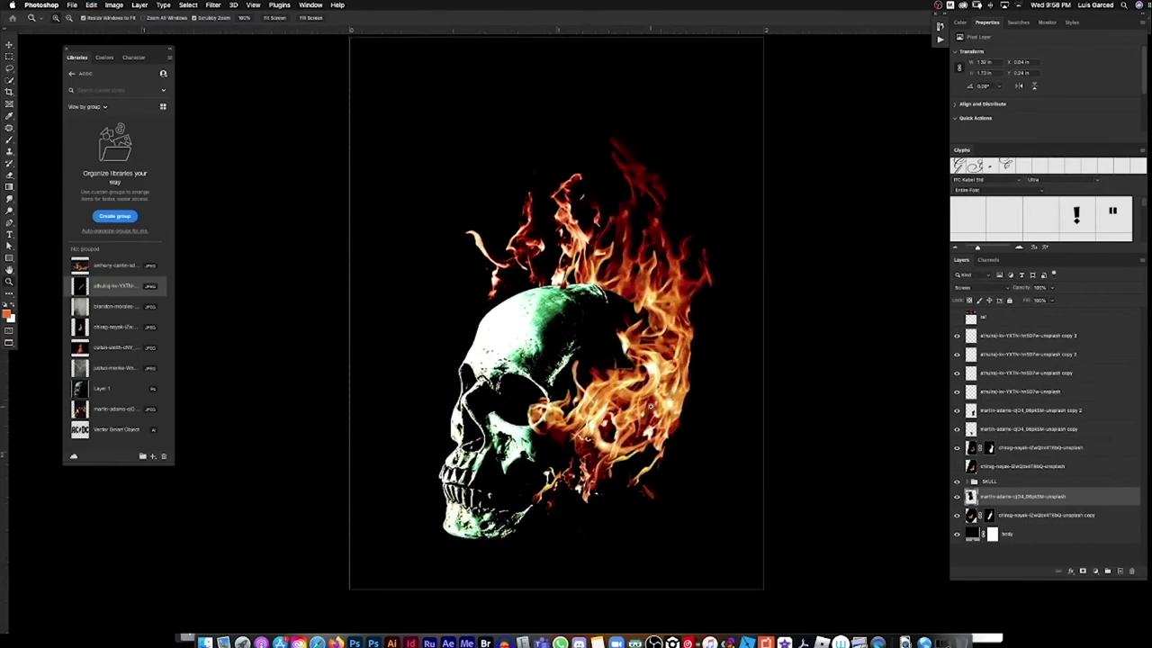
pyautogui.moveTo(629, 420)
pyautogui.mouseDown()
pyautogui.moveTo(670, 420)
pyautogui.moveTo(650, 420)
pyautogui.mouseUp()
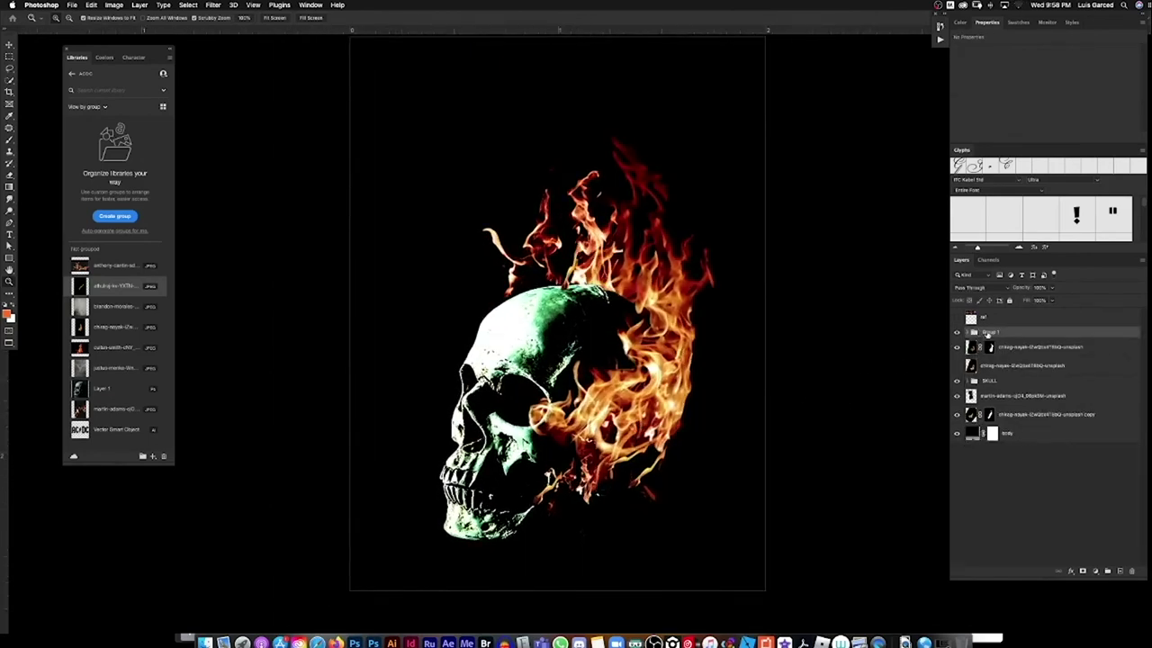
# Check what the new flame group contributes by toggling its visibility, and clear the layer selection.
pyautogui.click(1034, 351)
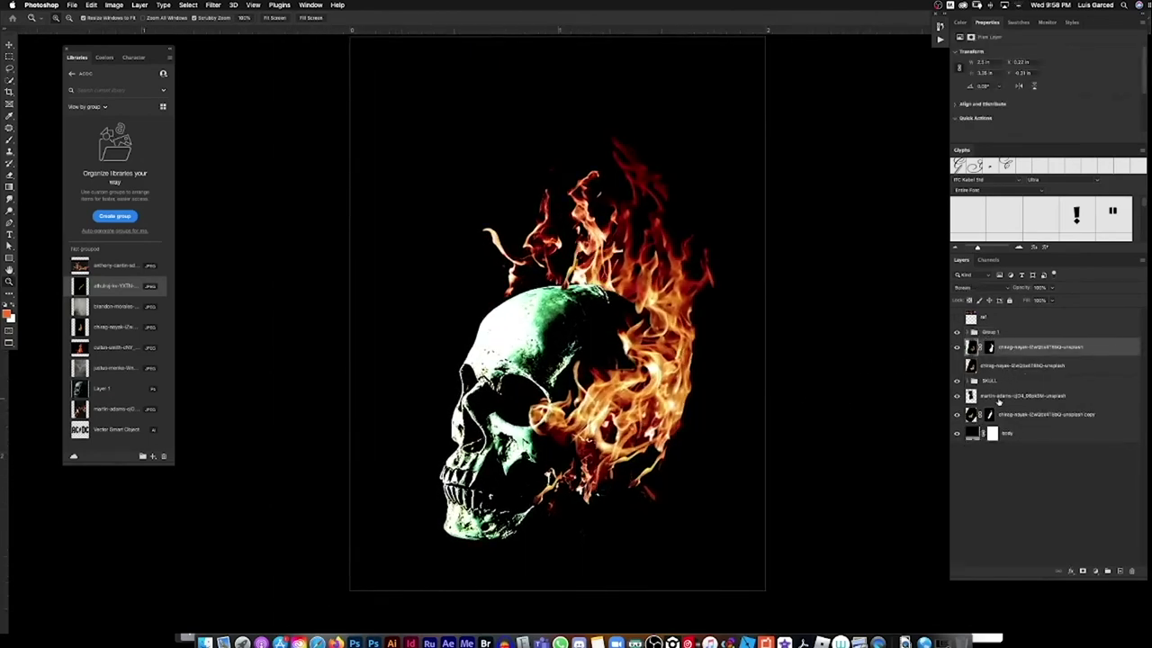
pyautogui.click(957, 333)
pyautogui.click(957, 333)
pyautogui.click(1032, 334)
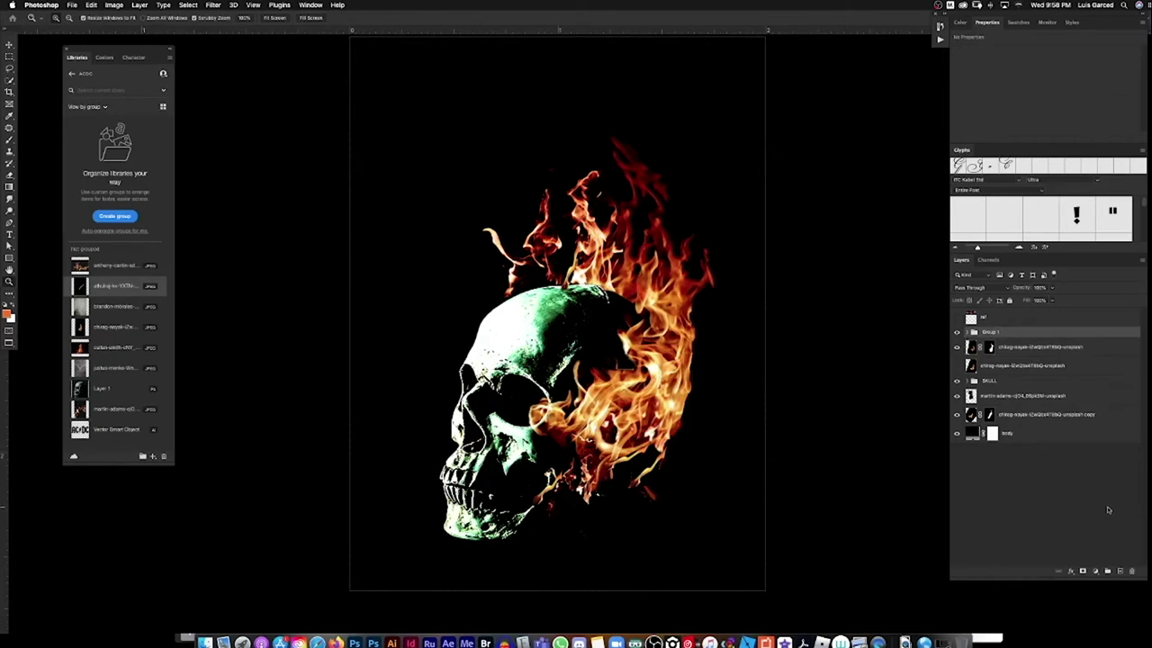
pyautogui.click(1063, 482)
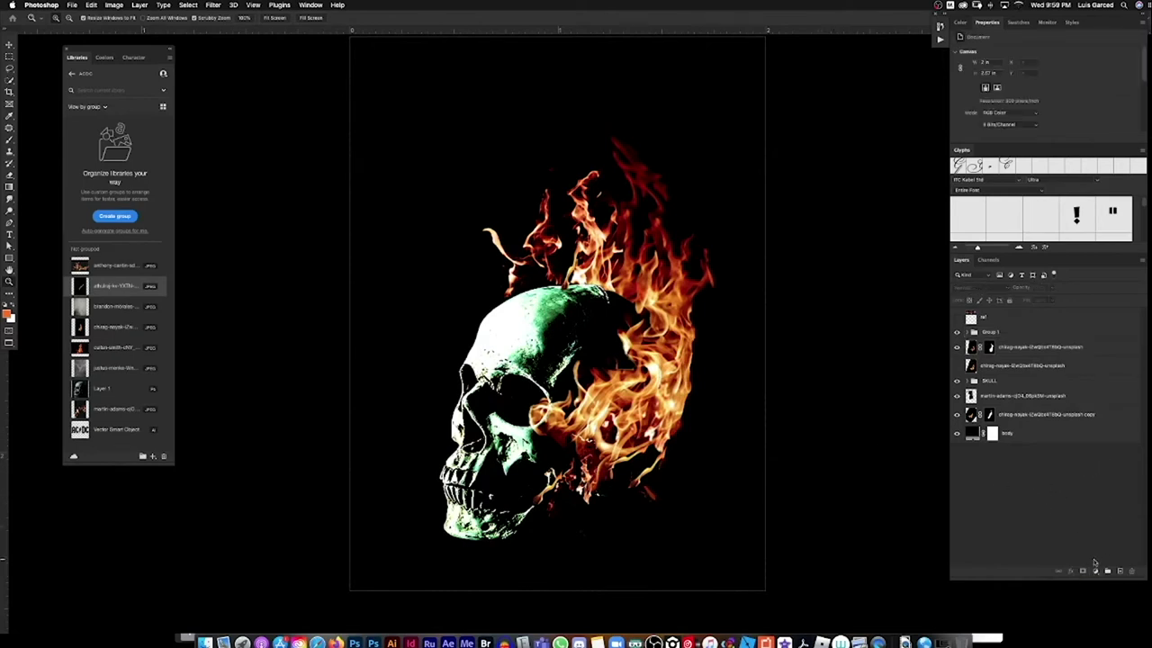
# Add a Color Lookup adjustment layer at the top of the layer stack and load the Crisp_Winter.look 3D LUT.
pyautogui.click(1095, 572)
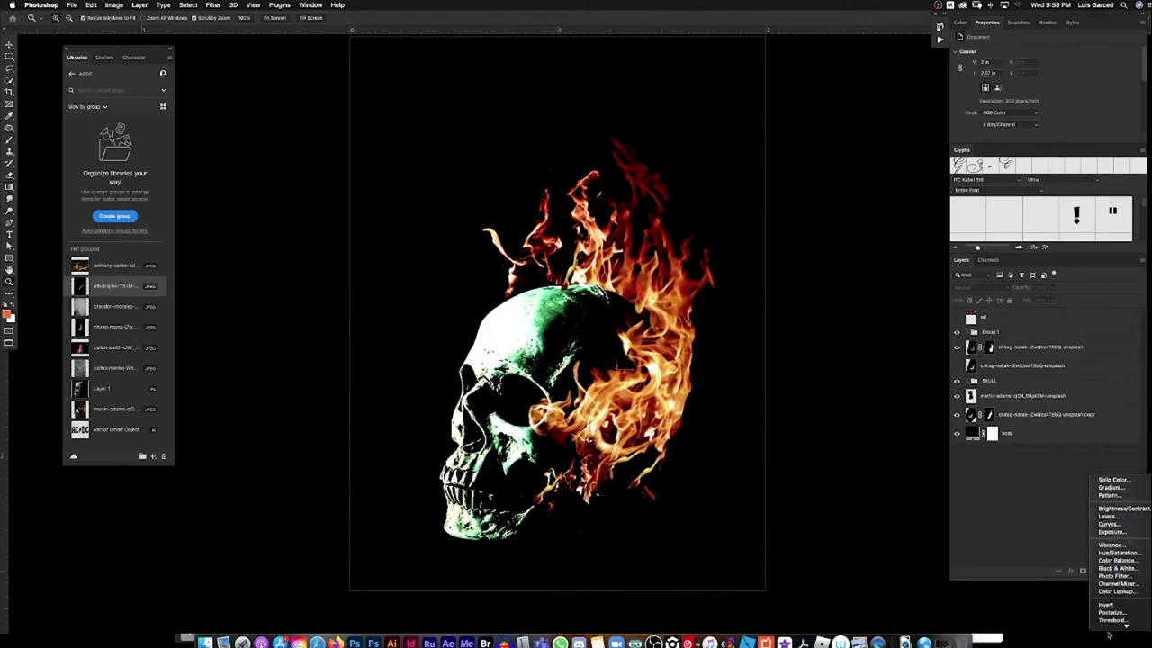
pyautogui.click(1117, 581)
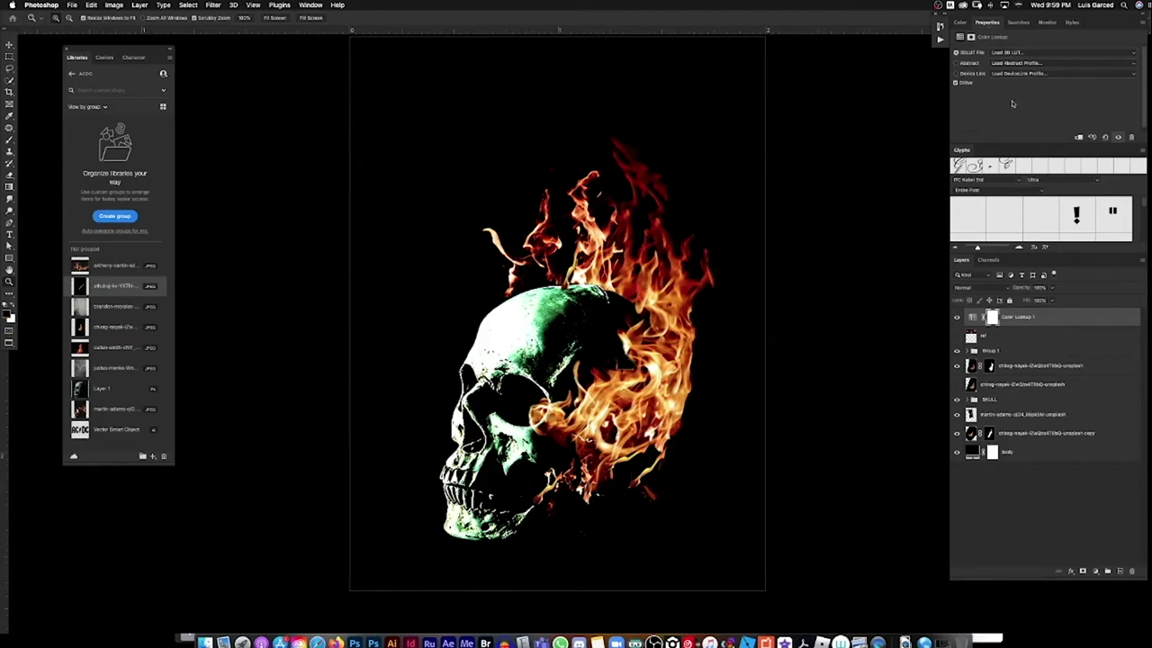
pyautogui.click(1009, 53)
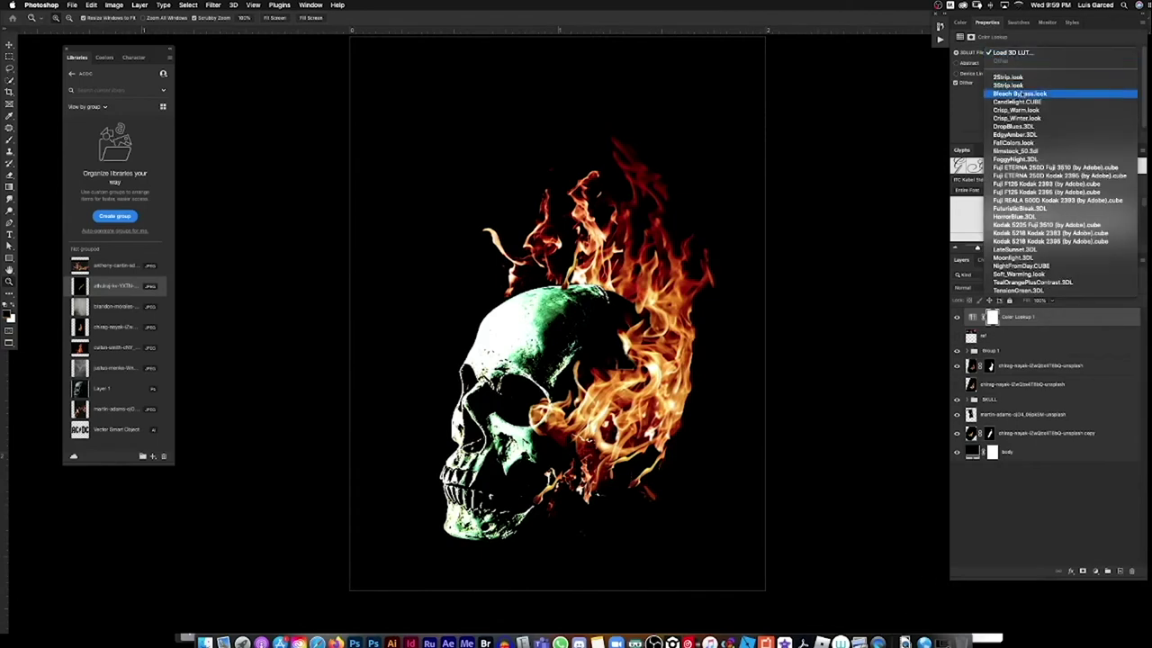
pyautogui.click(1019, 118)
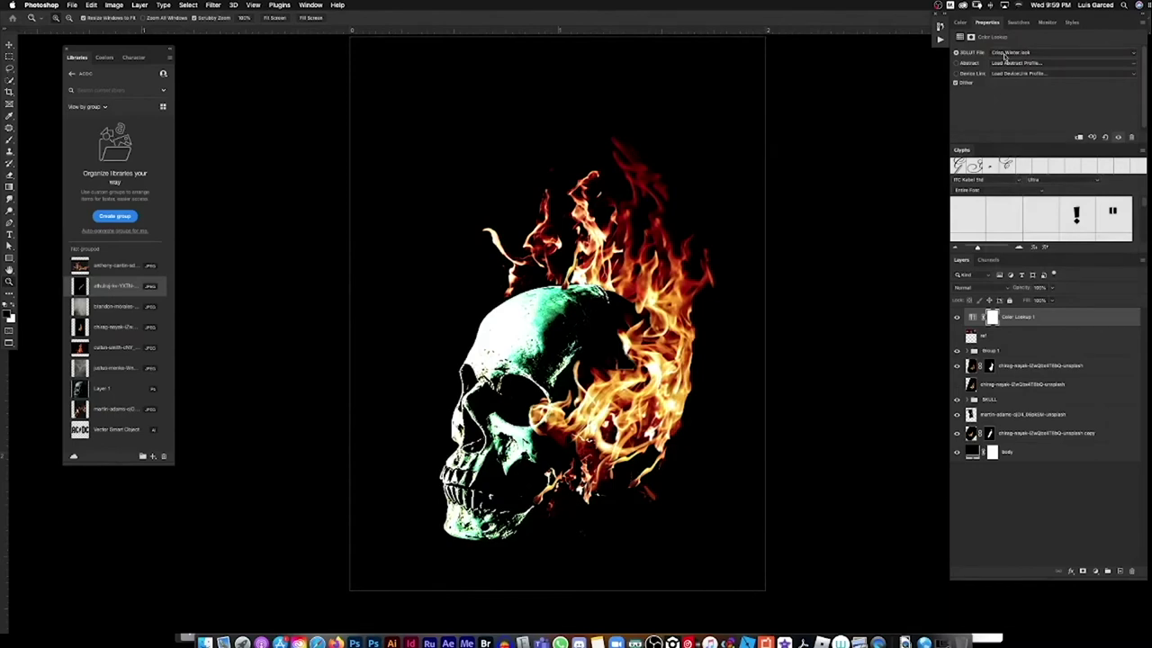
# Try the EdgyAmber.3DL and filmstock_50.3dl looks on the Color Lookup adjustment.
pyautogui.click(1010, 53)
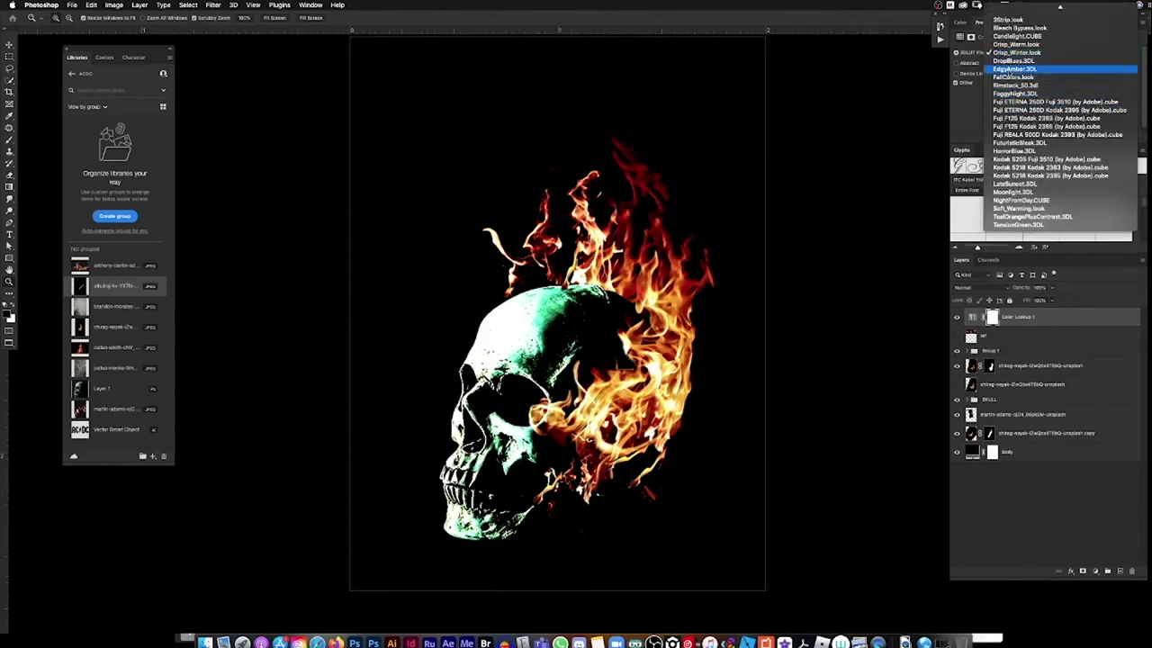
pyautogui.click(1015, 69)
pyautogui.click(1001, 54)
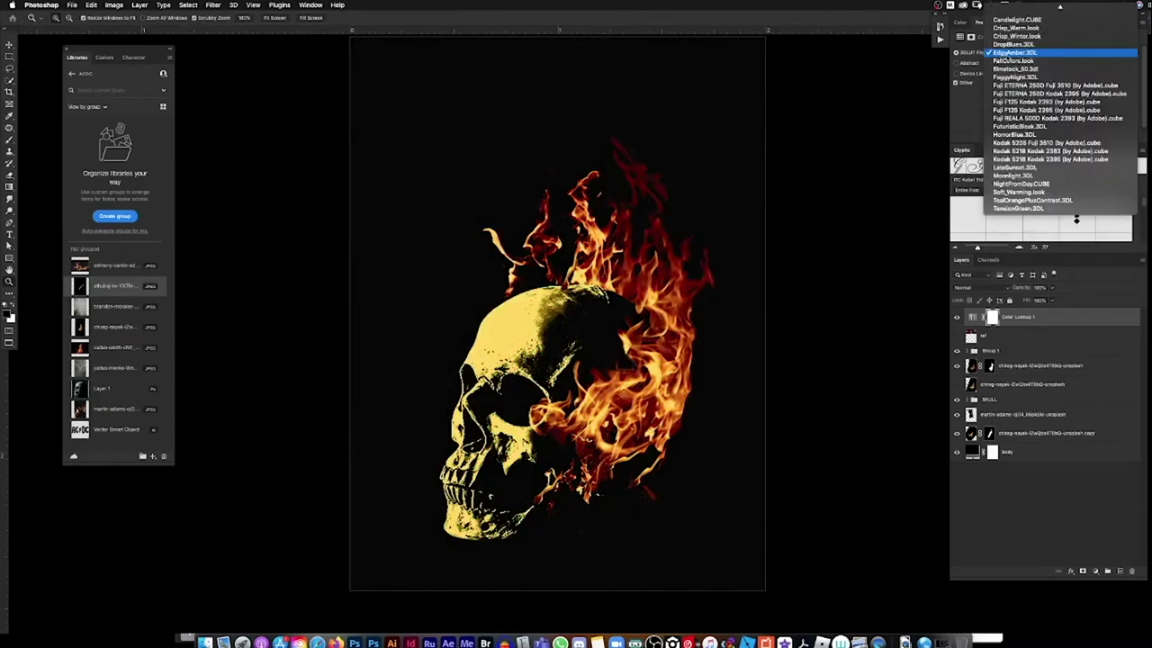
pyautogui.click(1008, 57)
pyautogui.press('Down')
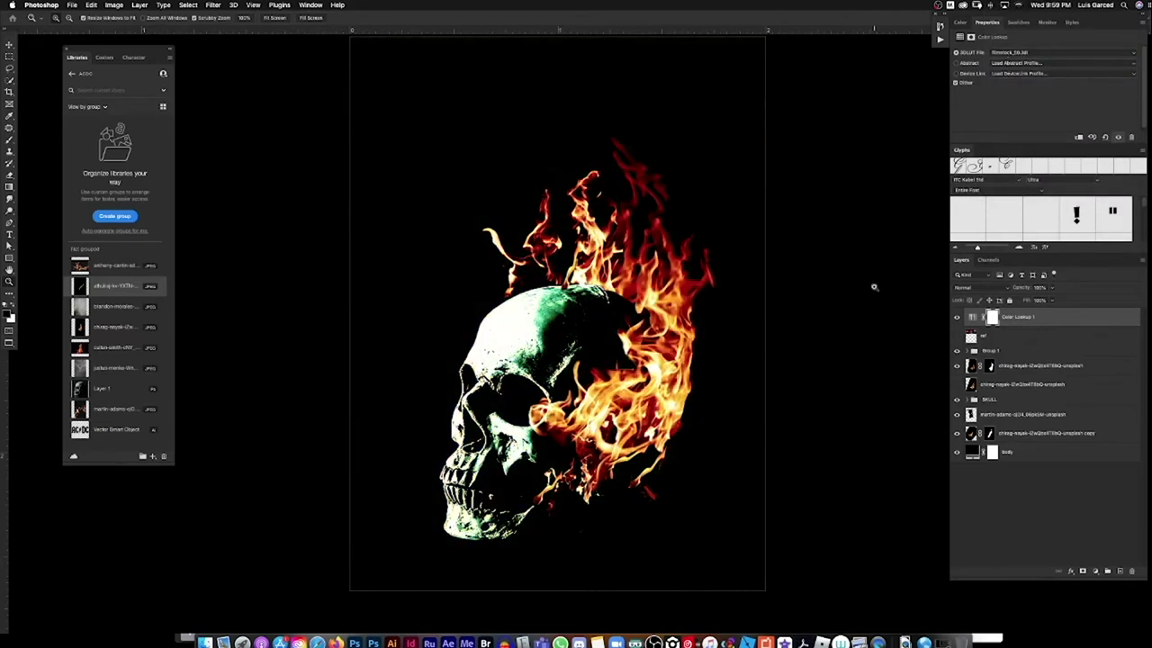
# Try the Fuji ETERNA 250D Fuji 3510, ETERNA 250D Kodak 2395, F125 Kodak 2395 and FuturisticBleak.3DL looks on the Color Lookup adjustment.
pyautogui.click(999, 56)
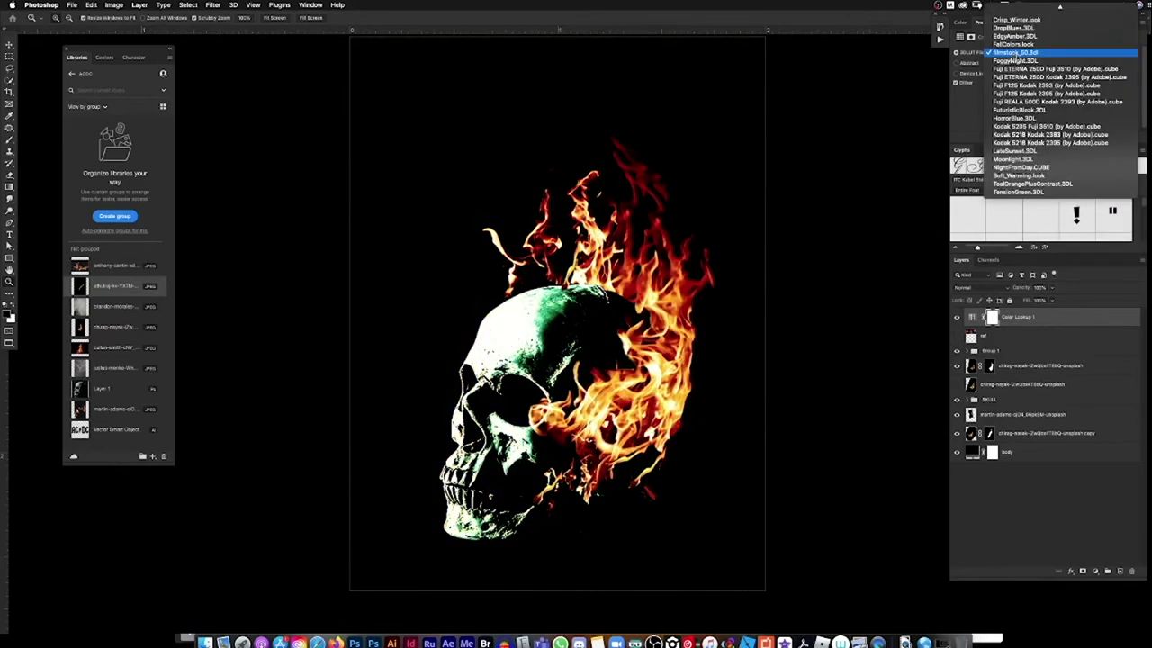
pyautogui.click(1014, 70)
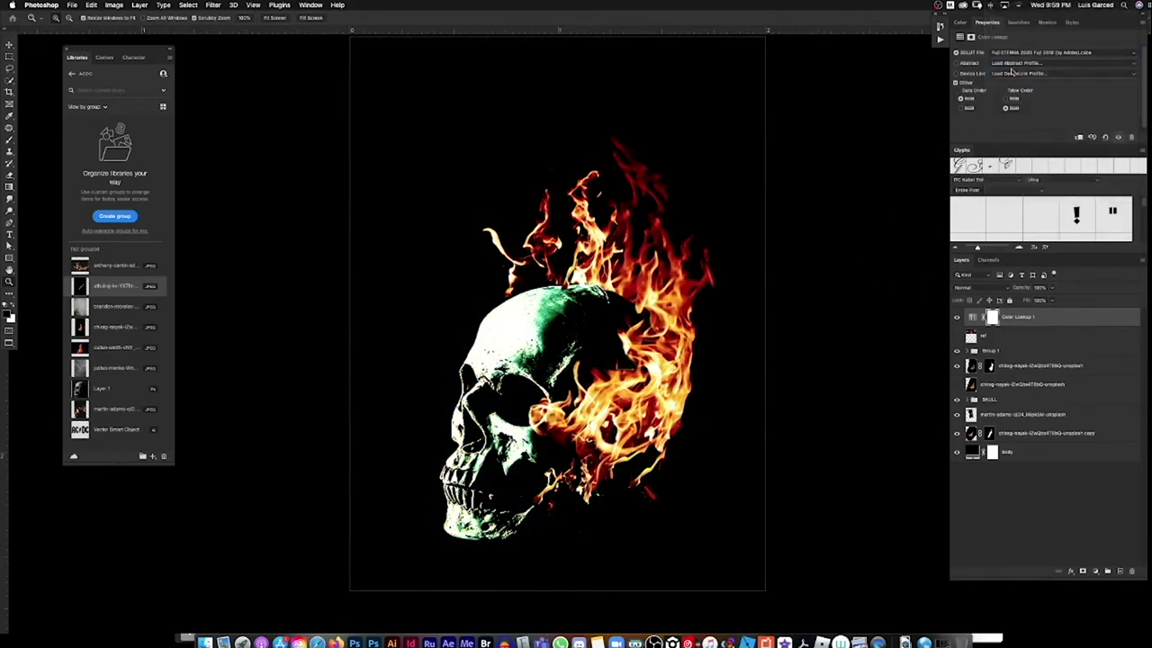
pyautogui.click(1010, 54)
pyautogui.click(1012, 65)
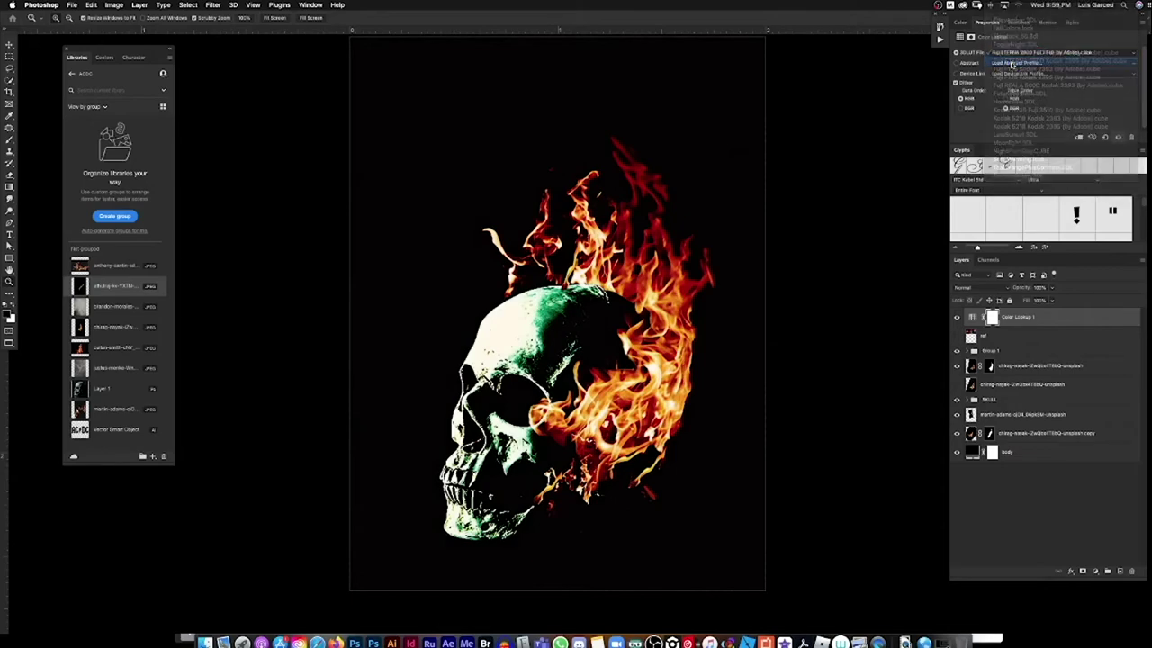
pyautogui.click(1006, 54)
pyautogui.click(1007, 70)
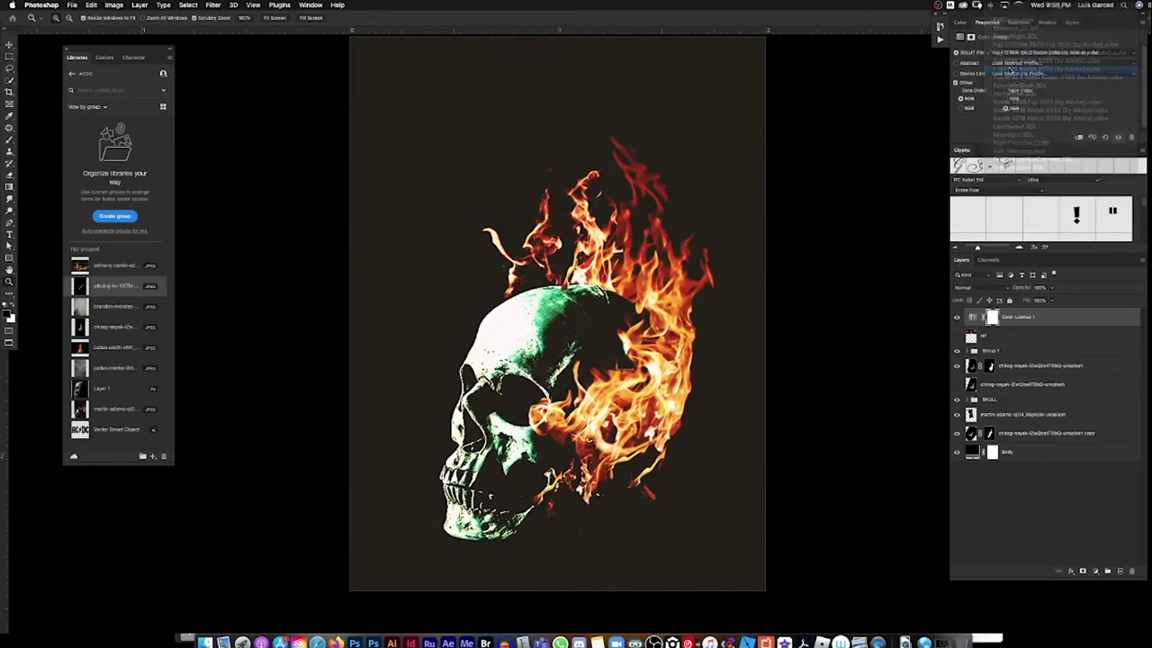
pyautogui.click(1007, 54)
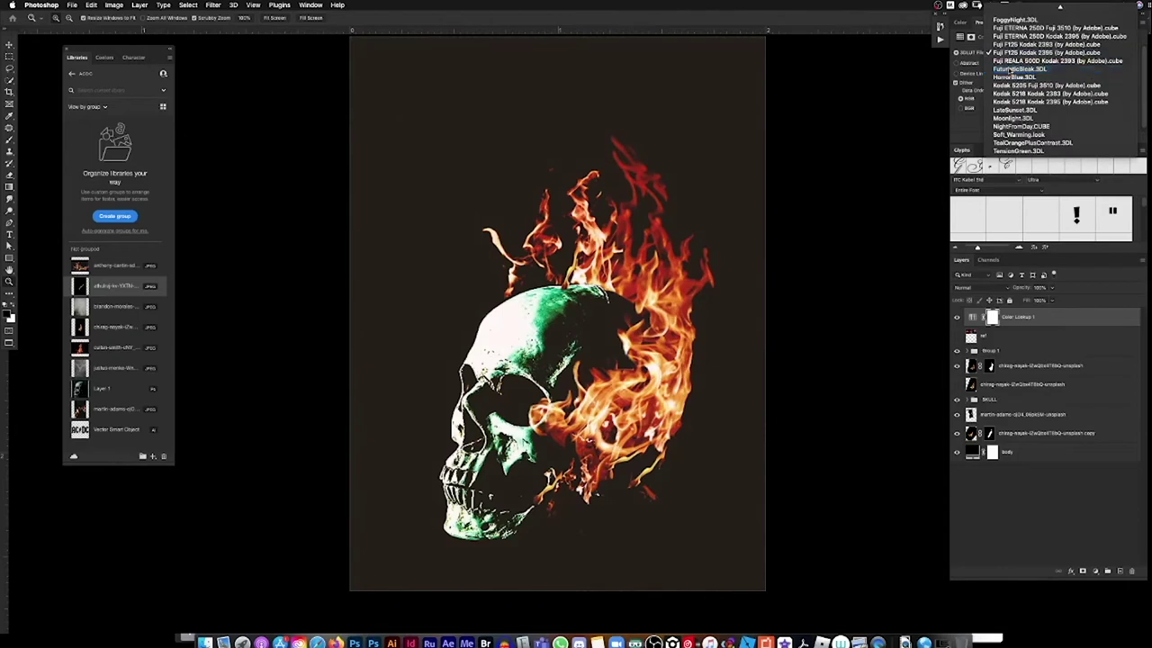
pyautogui.click(1009, 71)
# Compare the Kodak 5205 and 5218 looks on the Color Lookup adjustment and settle on Kodak 5205 Fuji 3510 (by Adobe).cube.
pyautogui.click(1011, 54)
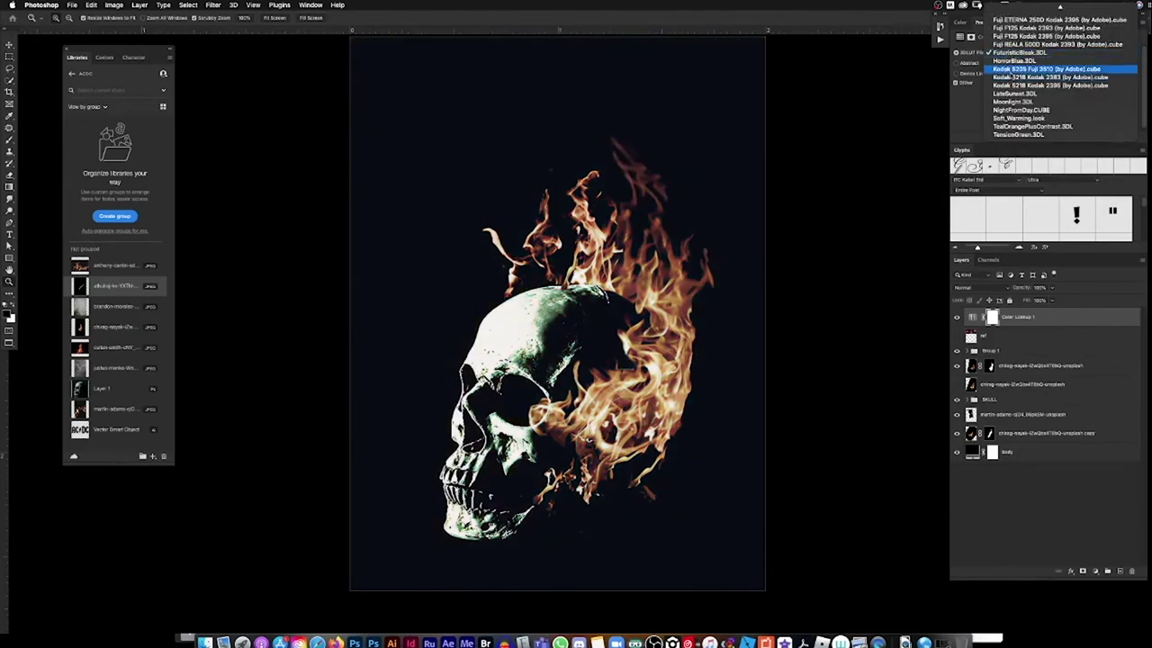
pyautogui.click(1011, 72)
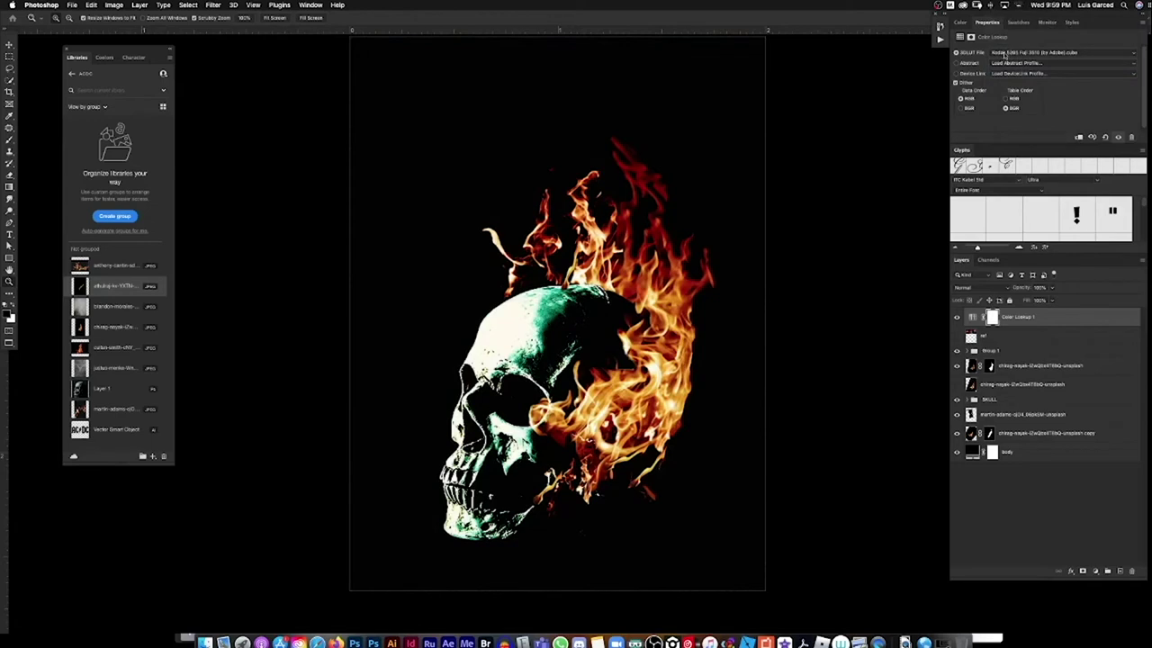
pyautogui.click(1005, 55)
pyautogui.click(1009, 61)
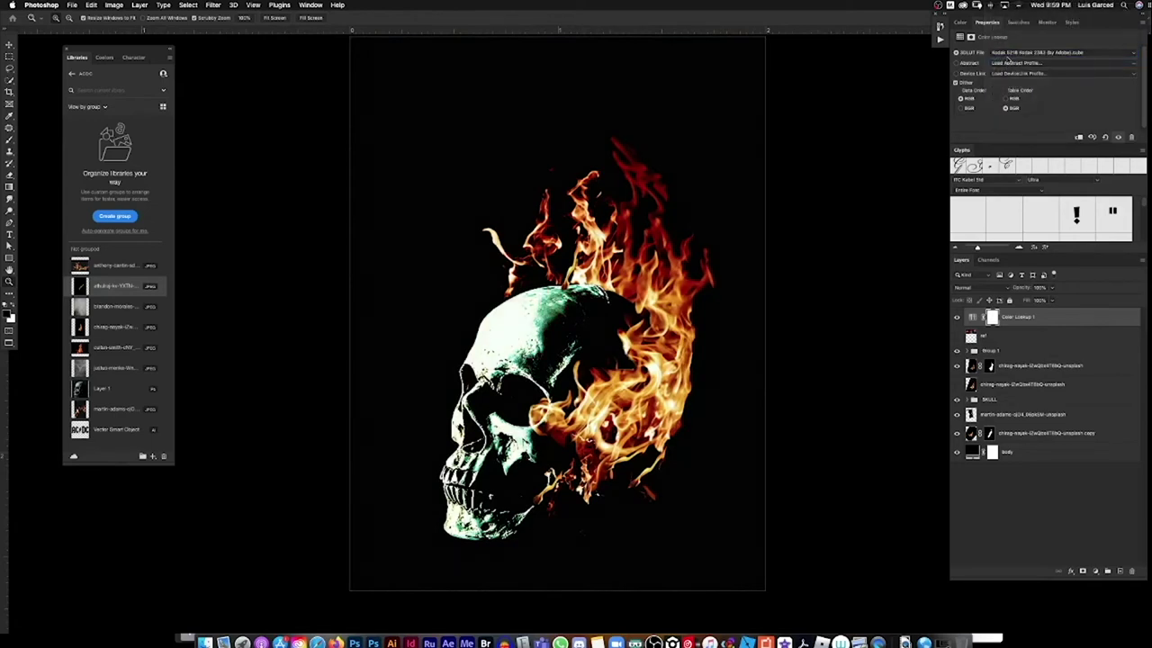
pyautogui.click(1004, 54)
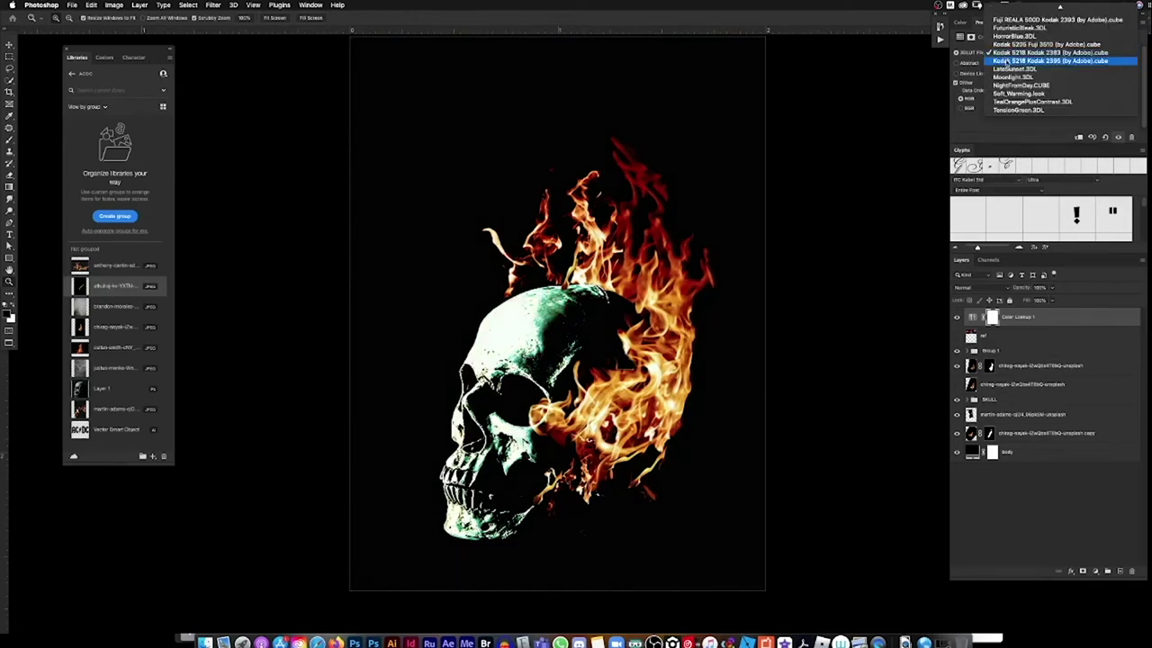
pyautogui.click(1006, 60)
pyautogui.click(1005, 54)
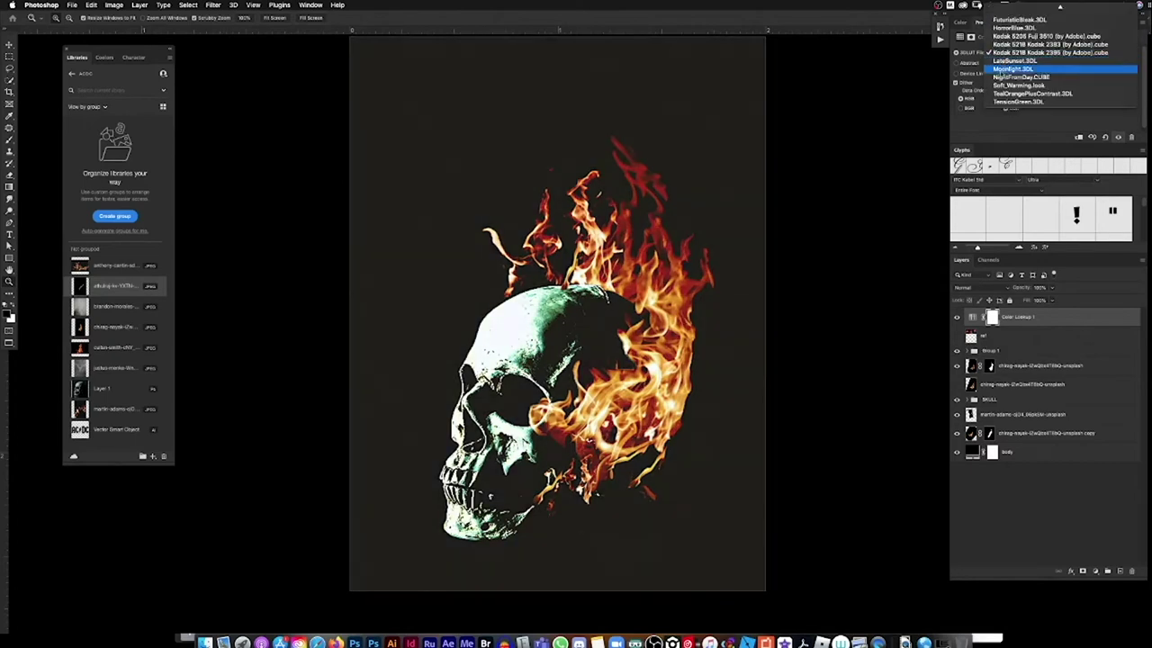
pyautogui.click(1005, 49)
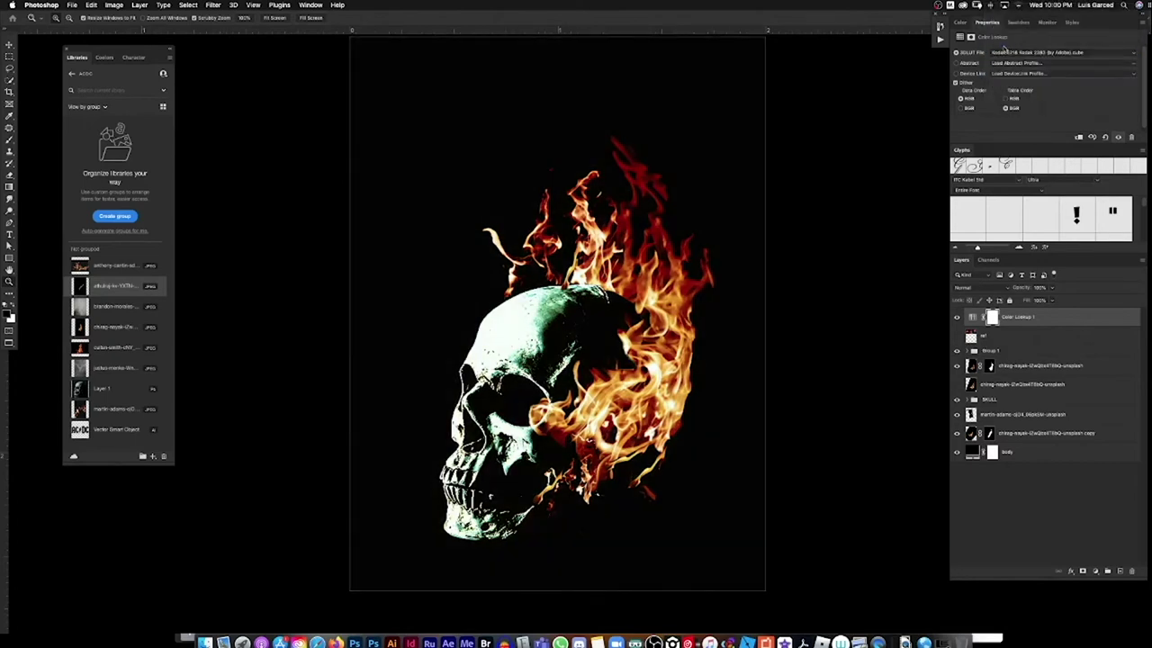
pyautogui.click(1005, 53)
pyautogui.click(1008, 46)
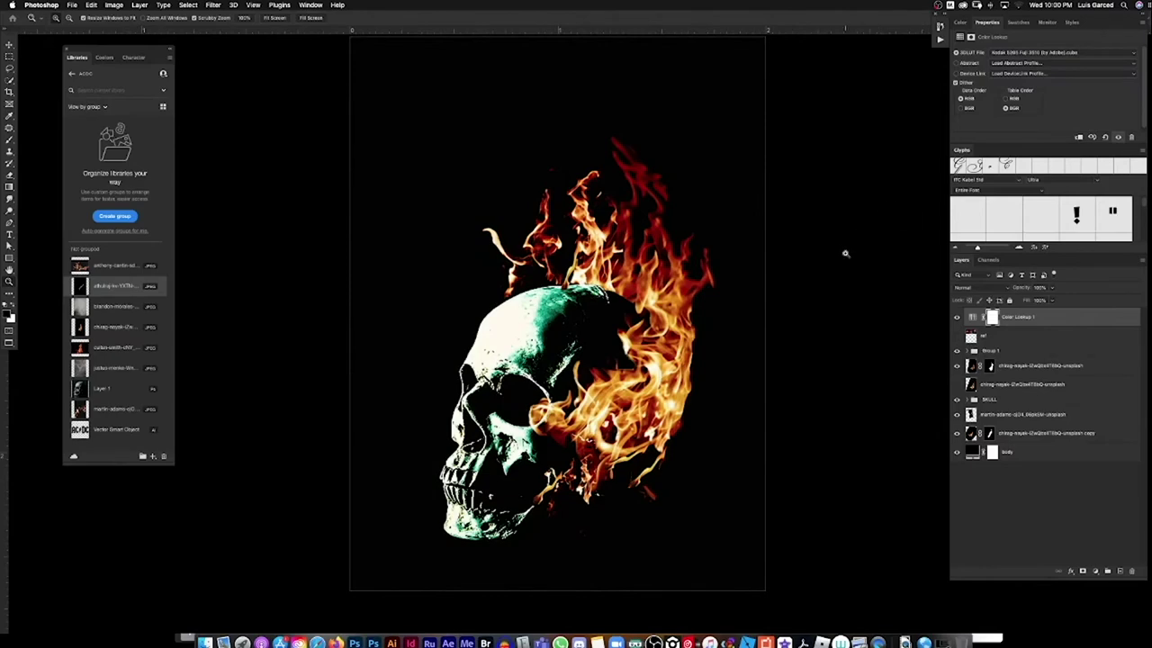
# Duplicate the small flame tongue onto the front edge of the skull's forehead and transform it to follow the contour.
pyautogui.moveTo(555, 392); pyautogui.dragTo(573, 374)
pyautogui.press('v')
pyautogui.rightClick(576, 241)
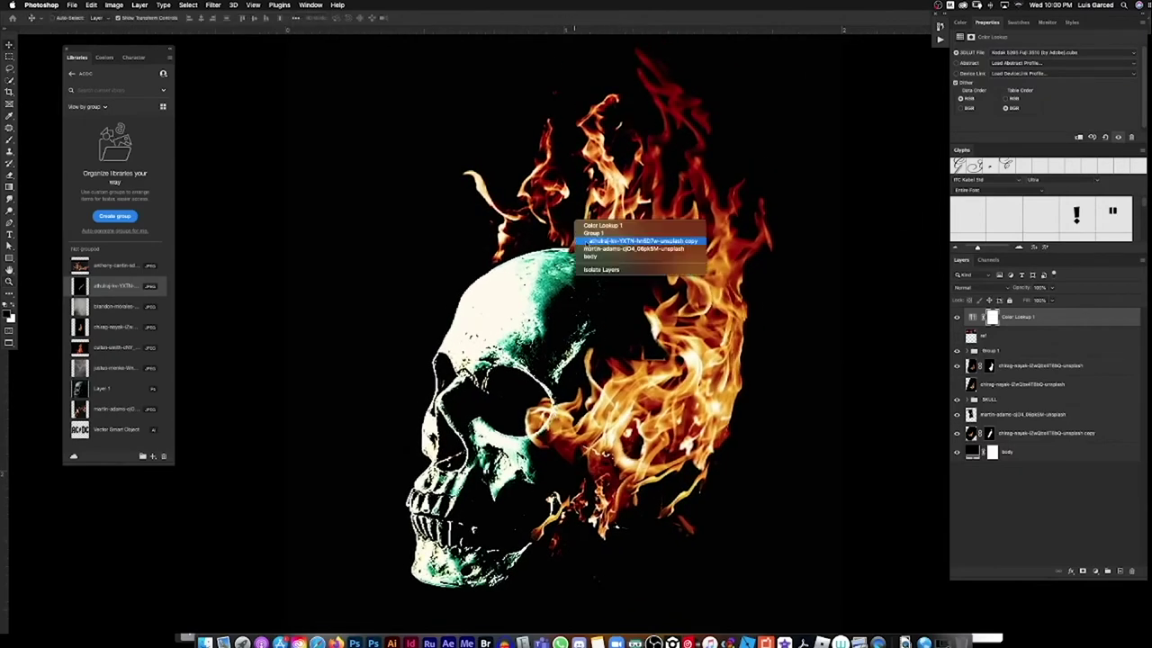
pyautogui.click(587, 243)
pyautogui.moveTo(536, 423); pyautogui.dragTo(447, 370)
pyautogui.moveTo(460, 324); pyautogui.dragTo(459, 279)
pyautogui.press('Return')
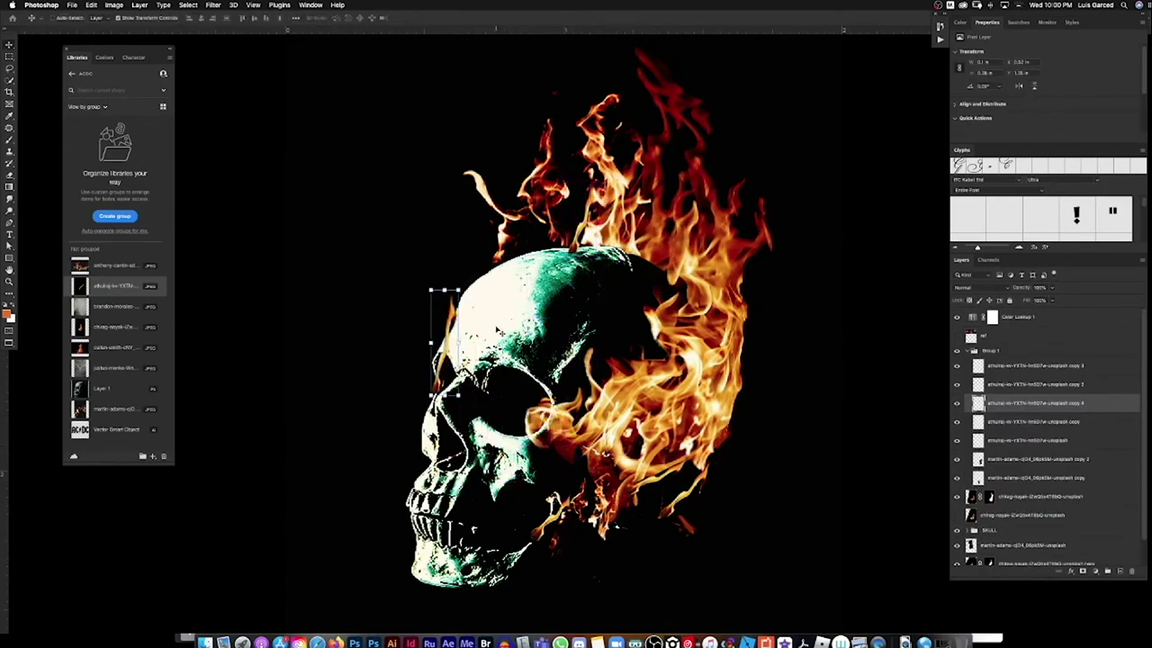
# Place another copy of the small flame tongue near the fire's lower edge, and reposition and rotate the copies to blend in.
pyautogui.moveTo(450, 347); pyautogui.dragTo(541, 514)
pyautogui.moveTo(552, 455); pyautogui.dragTo(621, 463)
pyautogui.press('Return')
pyautogui.moveTo(432, 346); pyautogui.dragTo(477, 346)
pyautogui.keyDown('super'); pyautogui.click(458, 360); pyautogui.keyUp('super')
pyautogui.moveTo(483, 250); pyautogui.dragTo(436, 262)
pyautogui.press('Return')
pyautogui.moveTo(670, 294); pyautogui.dragTo(624, 294)
pyautogui.moveTo(540, 335); pyautogui.dragTo(650, 383)
pyautogui.moveTo(669, 324); pyautogui.dragTo(703, 362)
pyautogui.moveTo(691, 353); pyautogui.dragTo(651, 382)
pyautogui.press('Return')
# Select the masked flame copy behind the skull, then shift and rotate it to reshape the top of the fire.
pyautogui.moveTo(756, 400); pyautogui.dragTo(714, 401)
pyautogui.moveTo(662, 140); pyautogui.dragTo(695, 157)
pyautogui.keyDown('super'); pyautogui.click(694, 158); pyautogui.keyUp('super')
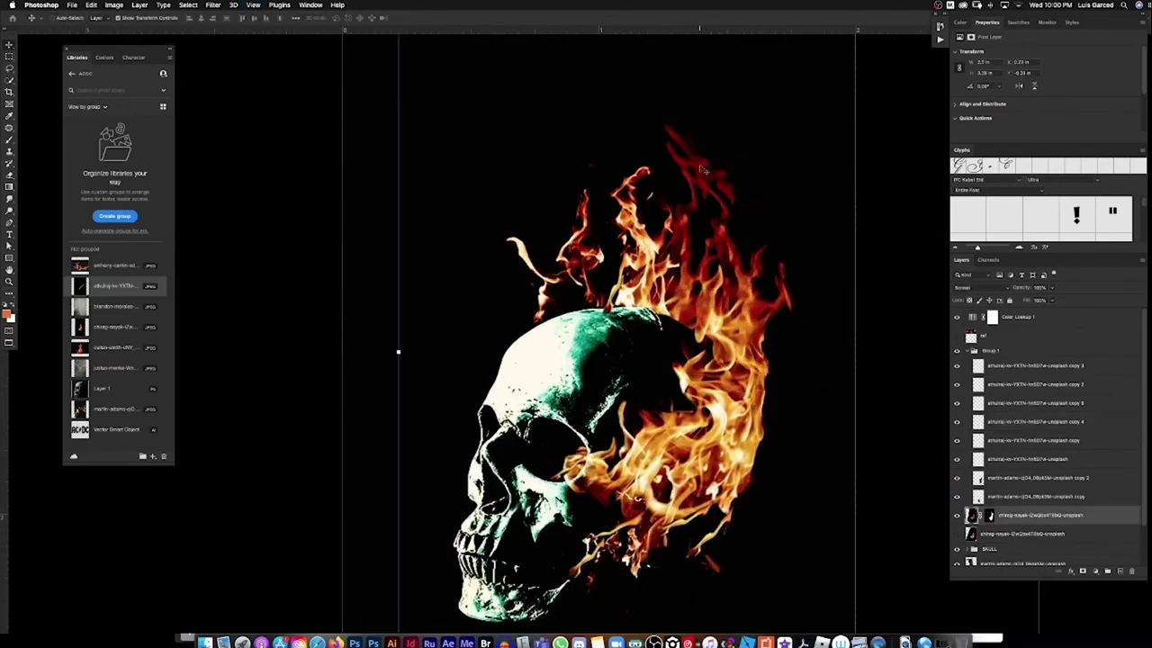
pyautogui.keyDown('super'); pyautogui.click(693, 212); pyautogui.keyUp('super')
pyautogui.moveTo(693, 212); pyautogui.dragTo(680, 185)
pyautogui.moveTo(589, 333); pyautogui.dragTo(548, 333)
pyautogui.moveTo(745, 492); pyautogui.dragTo(781, 454)
pyautogui.moveTo(718, 417); pyautogui.dragTo(722, 419)
pyautogui.press('Return')
# Create a new empty layer directly beneath the SKULL group, above the back flame layer.
pyautogui.moveTo(599, 292); pyautogui.dragTo(629, 215)
pyautogui.moveTo(773, 295); pyautogui.dragTo(630, 299)
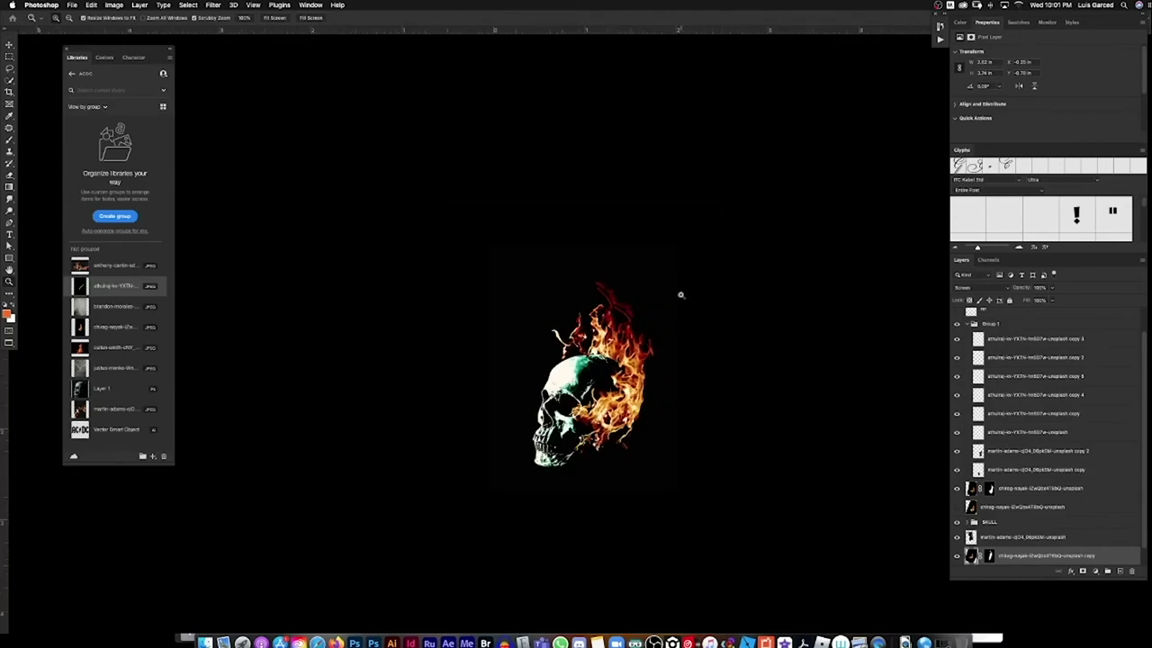
pyautogui.moveTo(586, 360); pyautogui.dragTo(757, 431)
pyautogui.moveTo(571, 451); pyautogui.dragTo(518, 378)
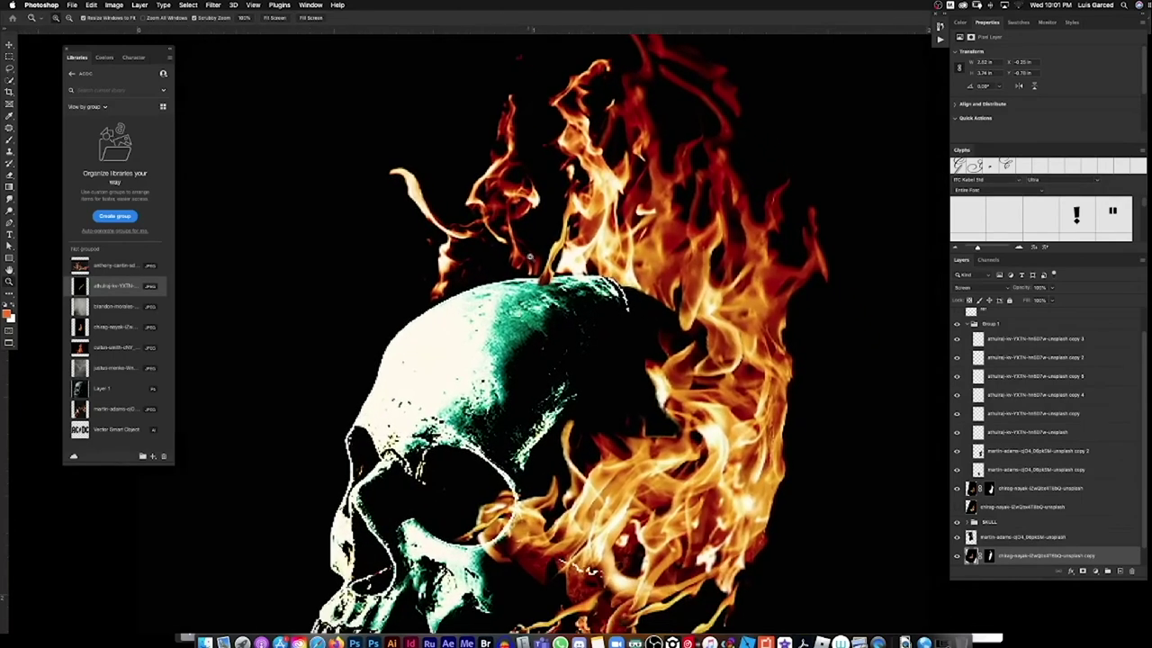
pyautogui.click(990, 525)
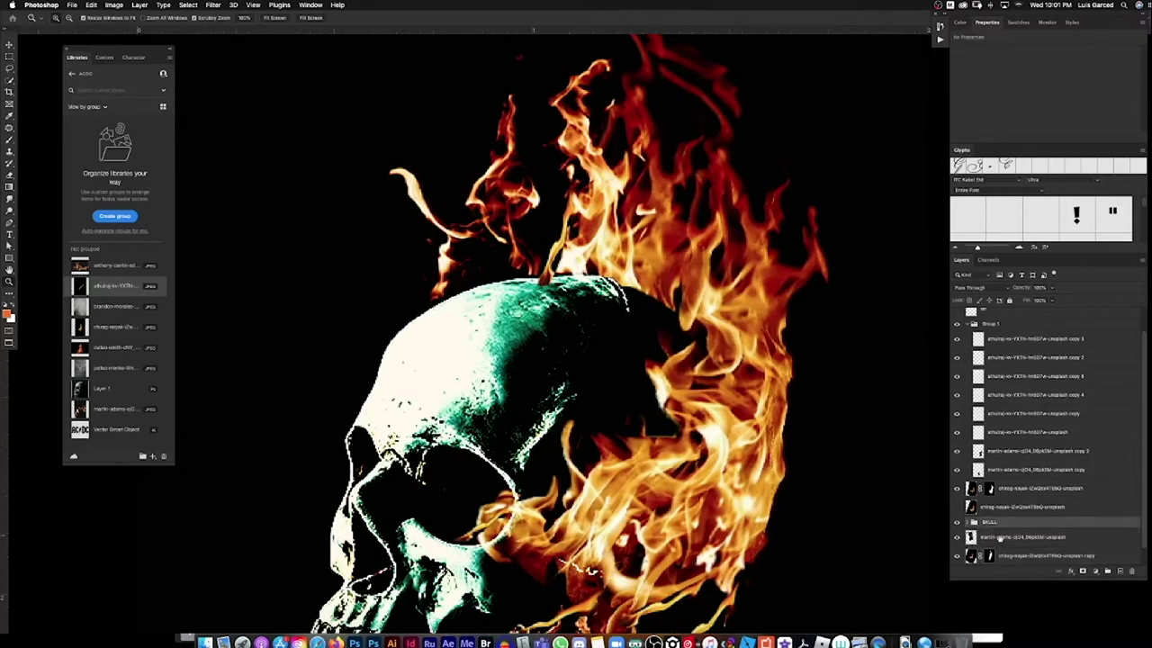
pyautogui.click(1003, 538)
pyautogui.click(1096, 573)
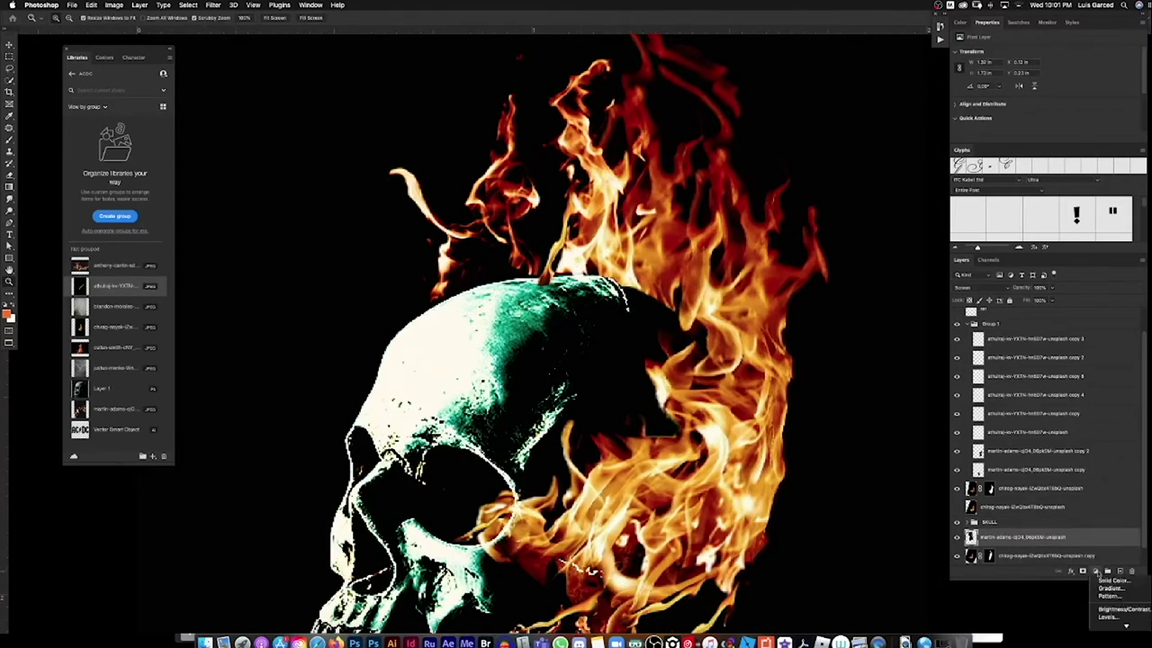
pyautogui.click(1120, 572)
pyautogui.click(1121, 572)
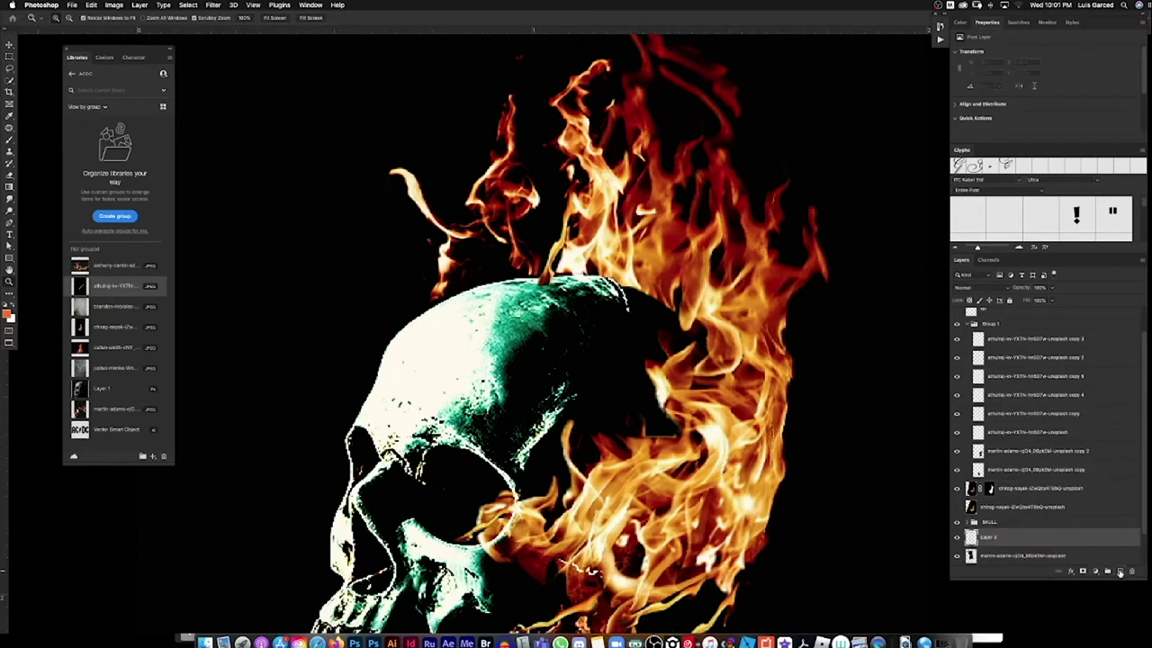
# Paint a soft black shadow behind the top of the skull with a 60 px Soft Round brush at 0% hardness.
pyautogui.press('b')
pyautogui.press('d')
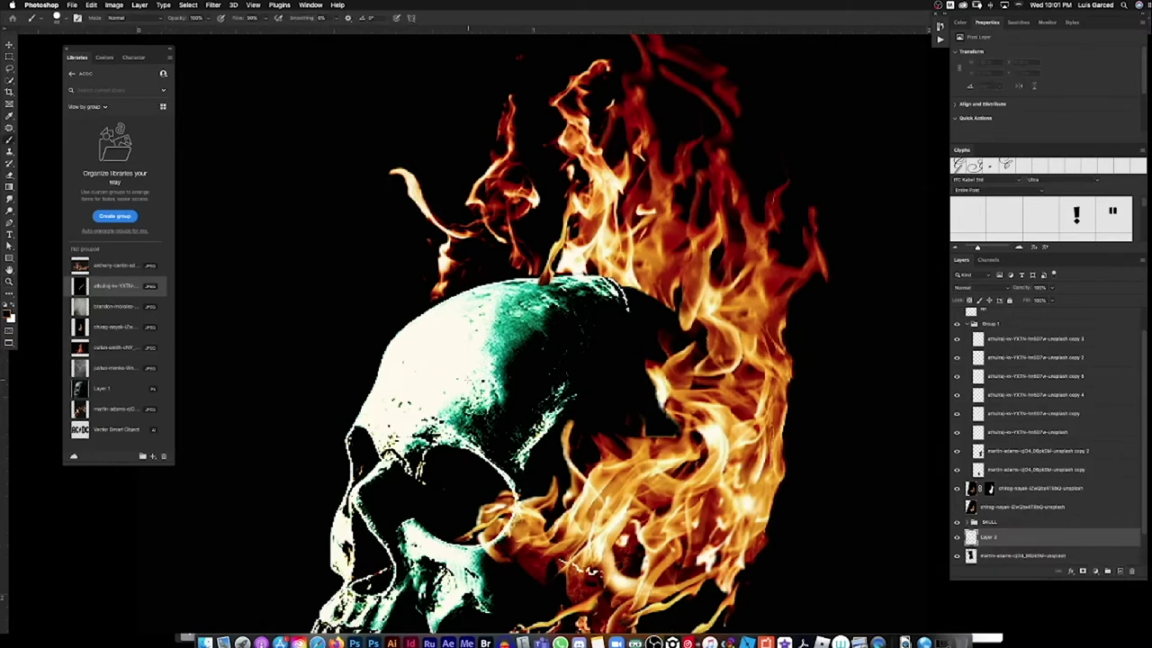
pyautogui.click(56, 18)
pyautogui.click(34, 99)
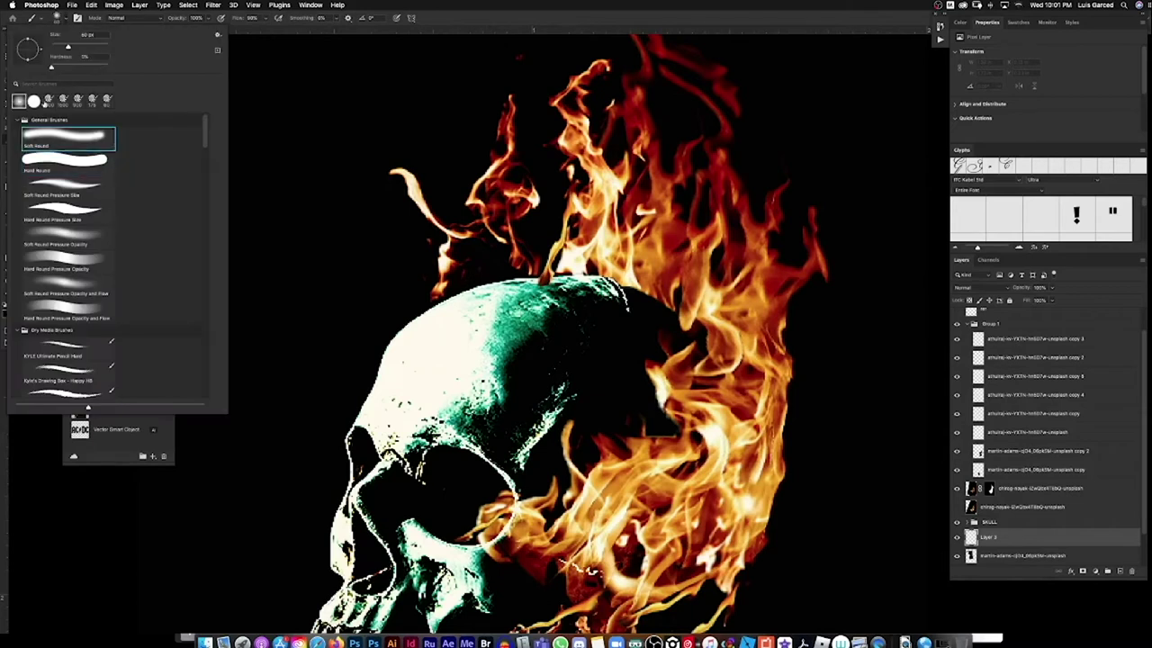
pyautogui.moveTo(560, 311)
pyautogui.mouseDown()
pyautogui.moveTo(614, 349)
pyautogui.moveTo(655, 331)
pyautogui.moveTo(585, 310)
pyautogui.moveTo(662, 351)
pyautogui.moveTo(586, 297)
pyautogui.mouseUp()
pyautogui.press('super+minus')
pyautogui.press('super+minus')
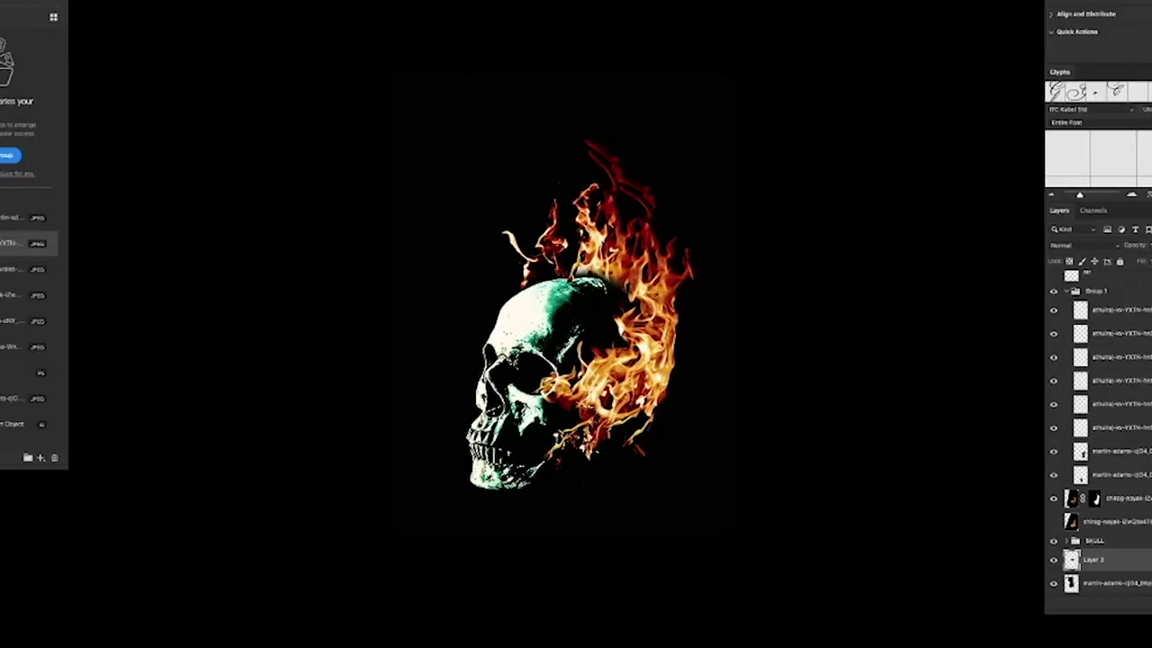
# Add a layer above the hidden reference with a soft black spot over the fire, set it to Overlay and position it.
pyautogui.click(968, 324)
pyautogui.click(1093, 307)
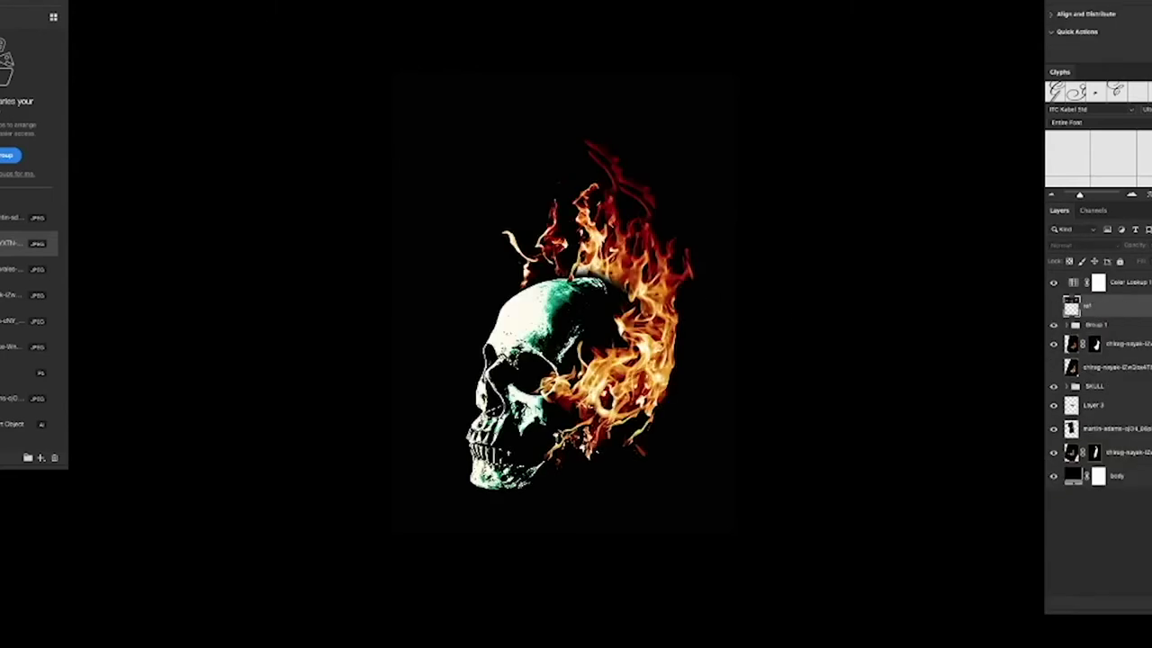
pyautogui.press('alt+shift+super+n')
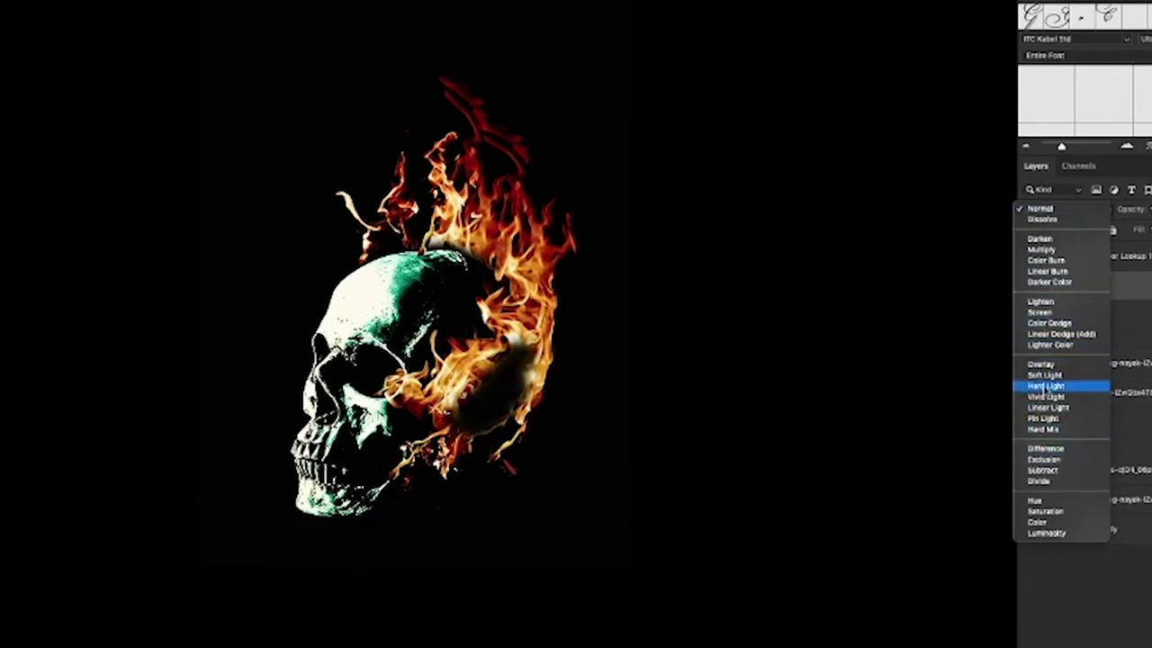
pyautogui.click(1045, 365)
pyautogui.moveTo(479, 382); pyautogui.dragTo(511, 390)
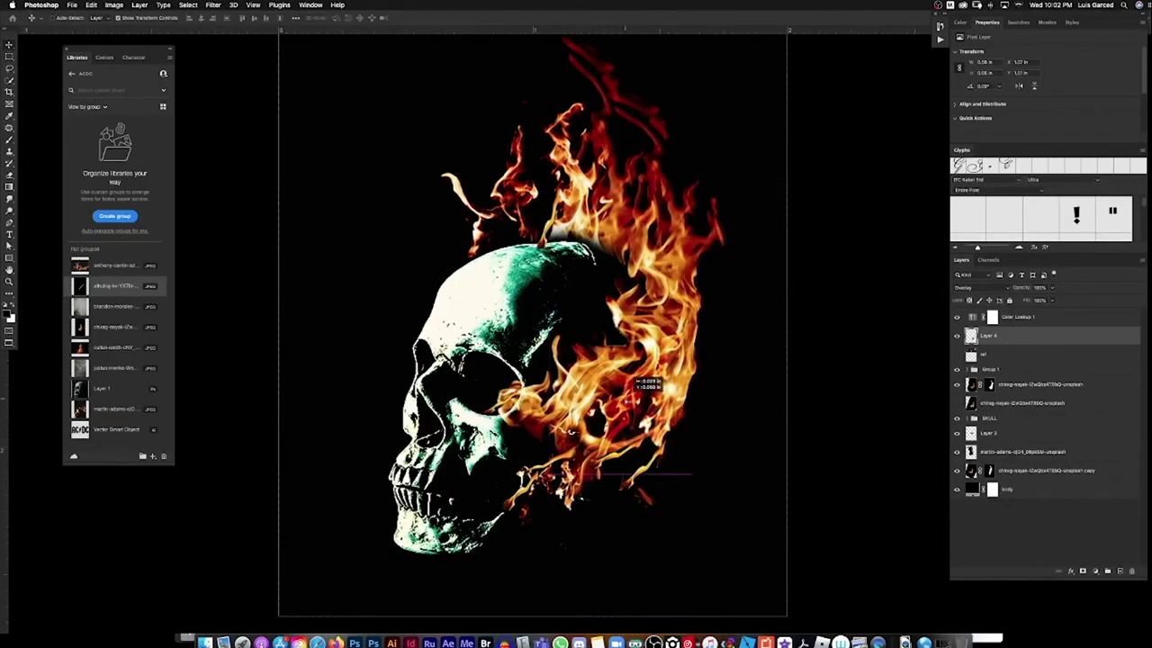
pyautogui.moveTo(636, 380); pyautogui.dragTo(635, 369)
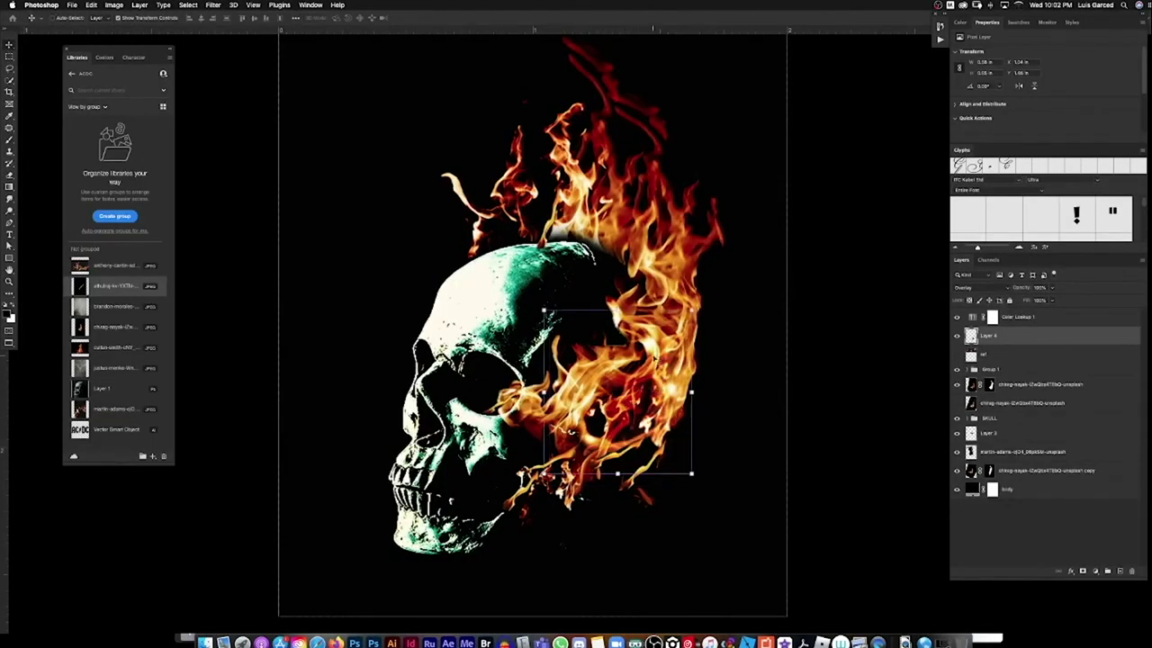
# Review the whole skull and fire composition at a reduced size and select the masked flame layer.
pyautogui.press('super+minus')
pyautogui.press('super+minus')
pyautogui.press('super+minus')
pyautogui.press('super+minus')
pyautogui.moveTo(594, 357); pyautogui.dragTo(763, 405)
pyautogui.keyDown('super'); pyautogui.click(767, 406); pyautogui.keyUp('super')
pyautogui.press('a')
pyautogui.scroll(-5, 771, 387)
pyautogui.press('z')
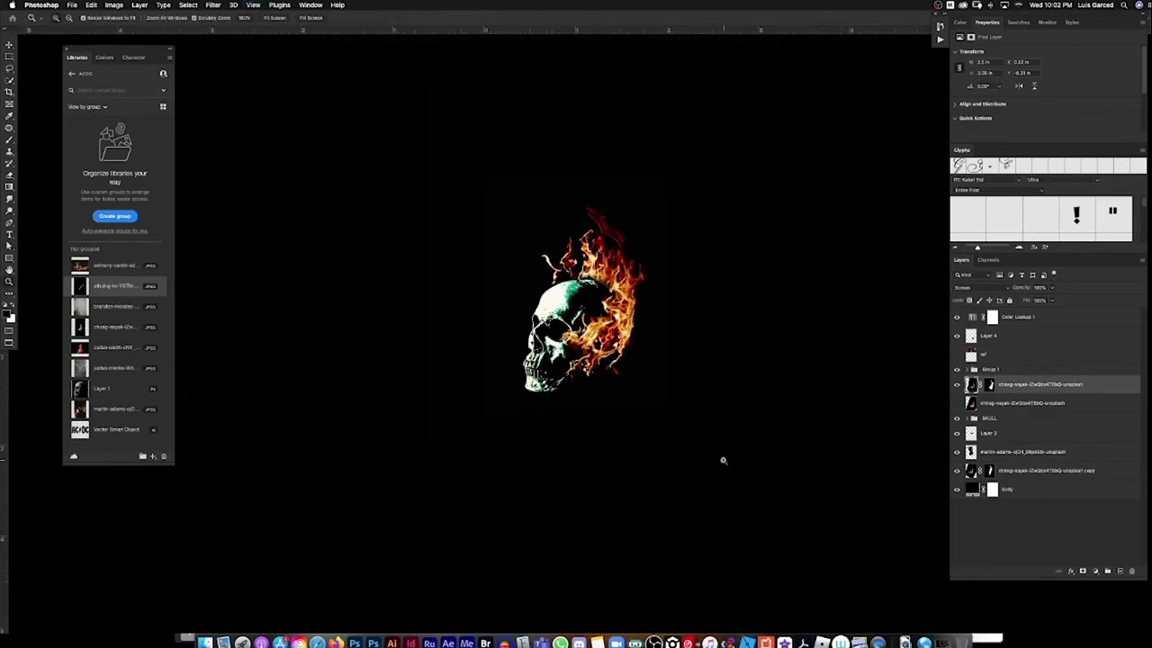
# Transform and reposition the masked front flame layer so it fits more closely around the back of the skull.
pyautogui.moveTo(581, 276); pyautogui.dragTo(686, 367)
pyautogui.press('super+minus')
pyautogui.press('v')
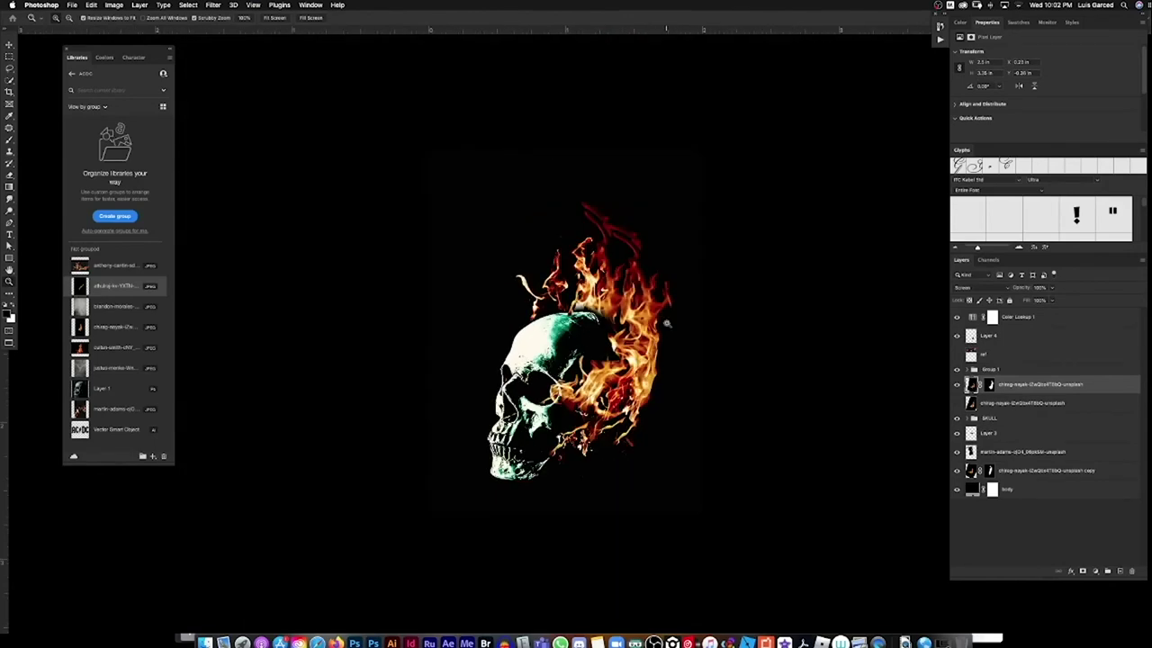
pyautogui.moveTo(456, 95); pyautogui.dragTo(411, 136)
pyautogui.moveTo(684, 308); pyautogui.dragTo(670, 297)
pyautogui.press('Return')
# Transform the SKULL group and adjust its position relative to the flames.
pyautogui.click(990, 418)
pyautogui.moveTo(676, 514); pyautogui.dragTo(692, 496)
pyautogui.moveTo(579, 385); pyautogui.dragTo(661, 391)
pyautogui.press('Return')
pyautogui.moveTo(515, 381); pyautogui.dragTo(522, 385)
pyautogui.moveTo(540, 387); pyautogui.dragTo(481, 387)
# Transform and reposition the masked flame copy at the back, behind the skull.
pyautogui.click(1022, 451)
pyautogui.click(1026, 471)
pyautogui.moveTo(898, 295); pyautogui.dragTo(884, 209)
pyautogui.moveTo(816, 246); pyautogui.dragTo(786, 224)
pyautogui.press('Return')
# Refine the upper flames by brushing on the layer masks of the back flame copy and the front flame.
pyautogui.click(989, 471)
pyautogui.press('b')
pyautogui.moveTo(528, 135); pyautogui.dragTo(550, 220)
pyautogui.press('v')
pyautogui.click(989, 385)
pyautogui.press('b')
pyautogui.moveTo(583, 160)
pyautogui.mouseDown()
pyautogui.moveTo(642, 176)
pyautogui.moveTo(612, 183)
pyautogui.mouseUp()
pyautogui.press('x')
# Select all artwork layers from Layer 4 to the back flame copy and shift the skull and fire left together.
pyautogui.click(1027, 339)
pyautogui.keyDown('shift'); pyautogui.click(1016, 473); pyautogui.keyUp('shift')
pyautogui.press('v')
pyautogui.moveTo(618, 335); pyautogui.dragTo(594, 333)
pyautogui.press('super+space')
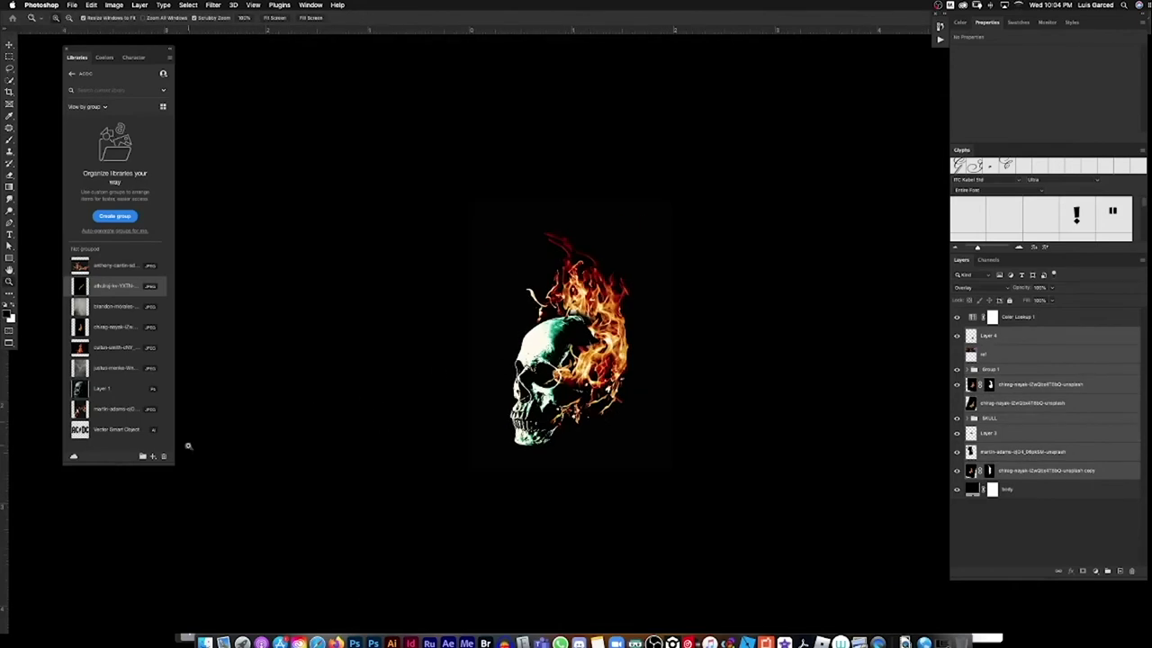
# Place the AC/DC vector logo from the library above the skull and scale it down within the artboard's width.
pyautogui.moveTo(100, 434); pyautogui.dragTo(511, 284)
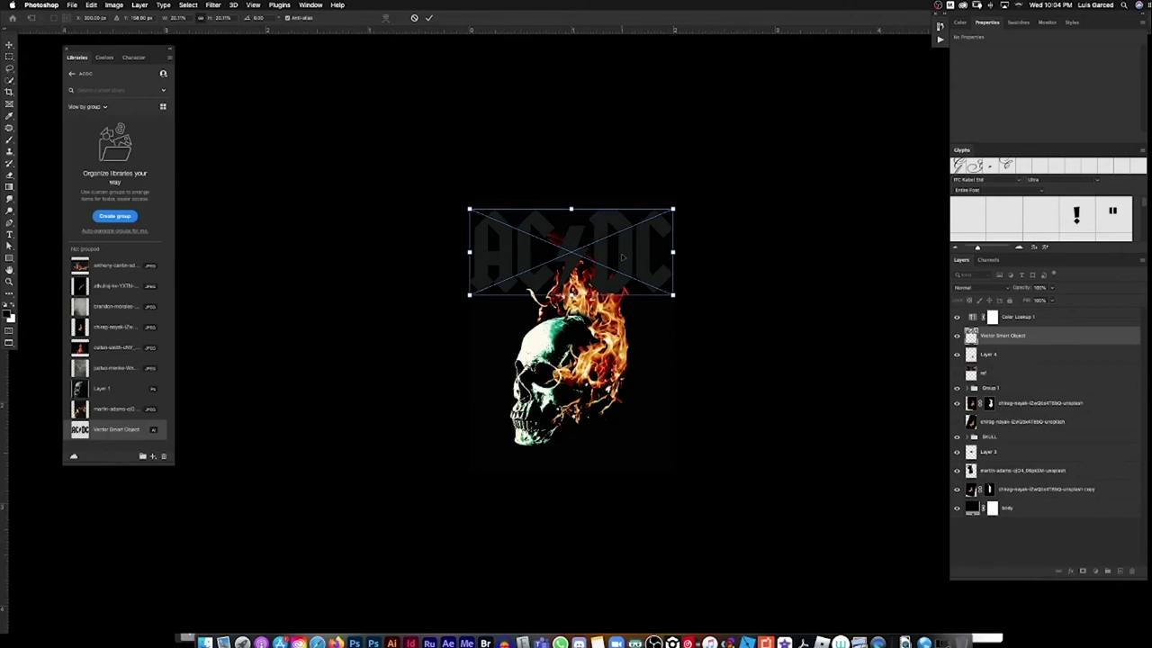
pyautogui.press('Return')
pyautogui.press('super+0')
pyautogui.moveTo(724, 185); pyautogui.dragTo(685, 201)
pyautogui.press('Return')
# Add a Color Overlay in pure red to the AC/DC logo at 100% opacity.
pyautogui.rightClick(997, 336)
pyautogui.click(999, 336)
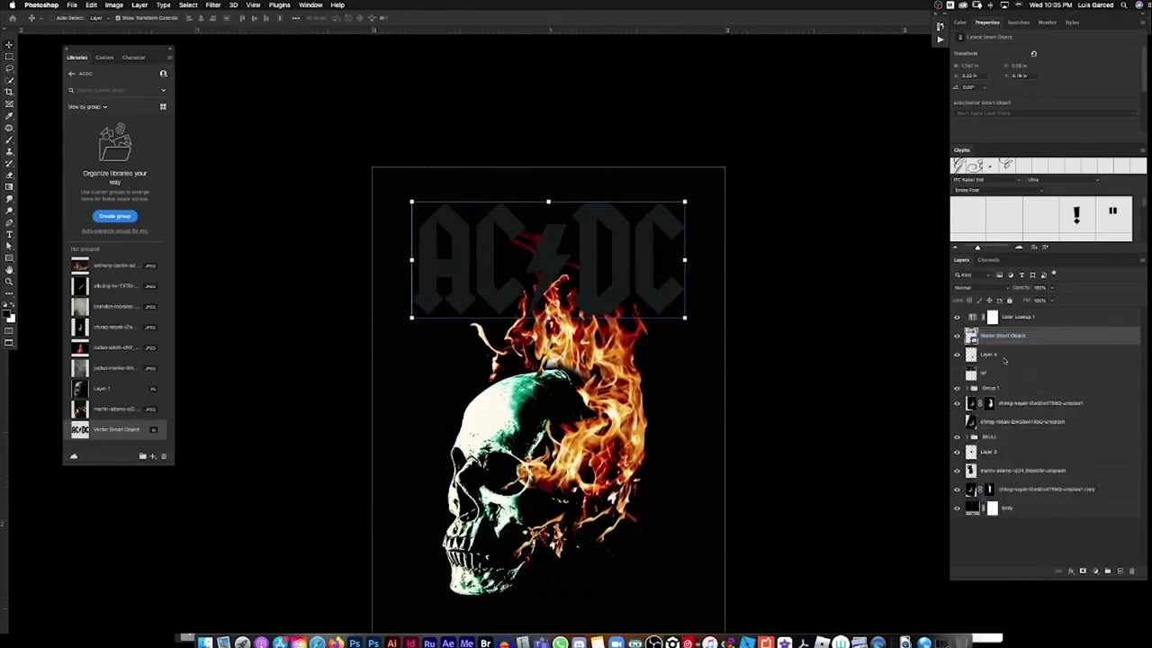
pyautogui.click(828, 203)
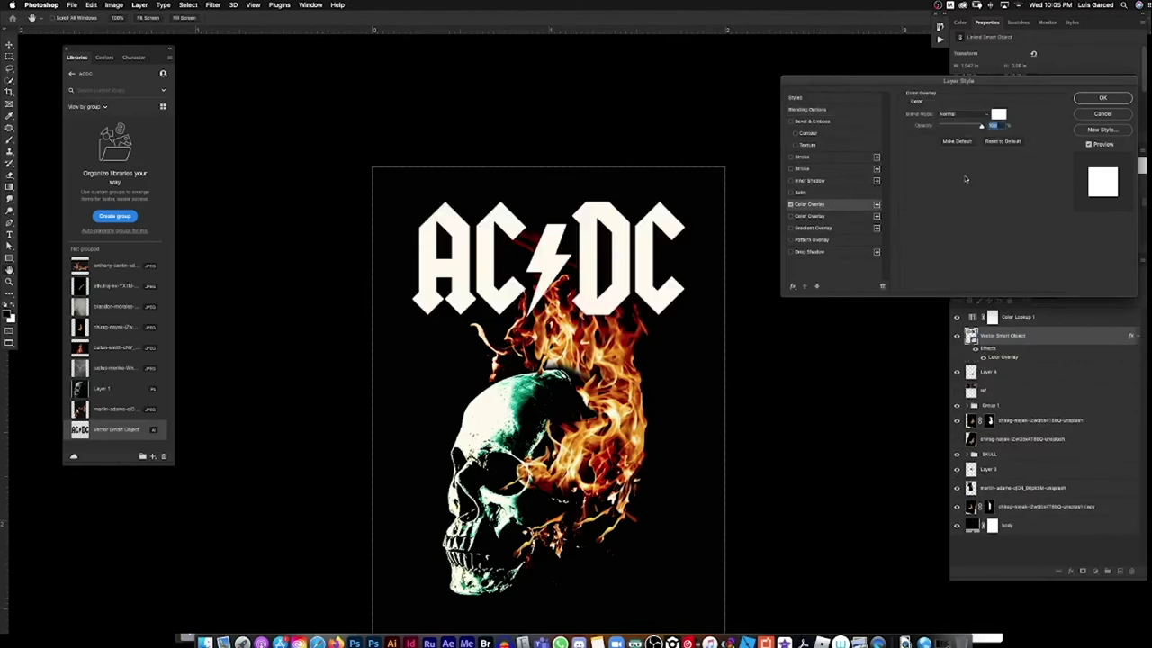
pyautogui.click(998, 115)
pyautogui.moveTo(972, 522); pyautogui.dragTo(989, 453)
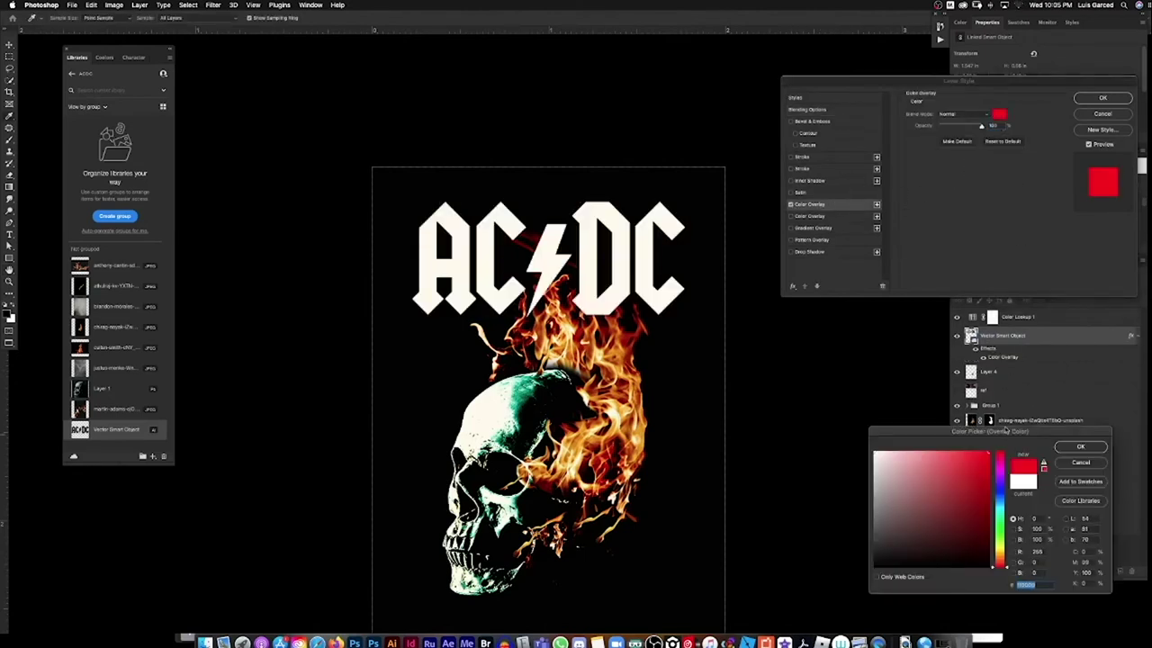
pyautogui.click(1081, 447)
pyautogui.click(1102, 98)
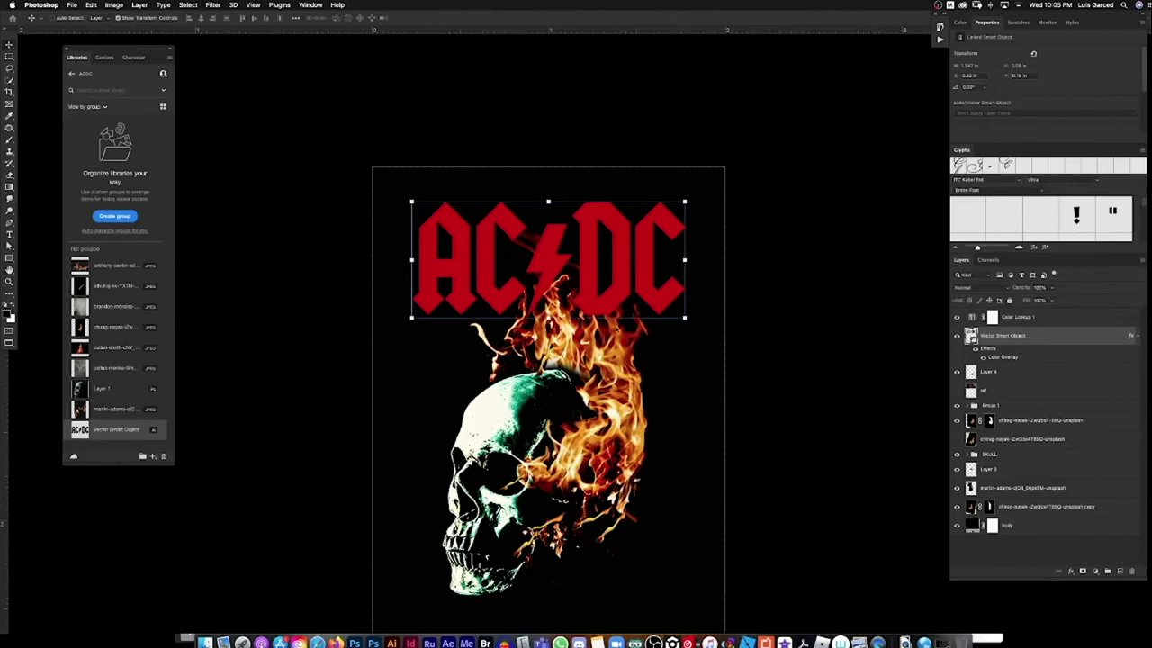
# Move the red AC/DC logo slightly lower over the flame tips and check the whole artboard.
pyautogui.scroll(3, 630, 306)
pyautogui.moveTo(630, 306); pyautogui.dragTo(630, 320)
pyautogui.press('z')
pyautogui.moveTo(647, 278)
pyautogui.mouseDown()
pyautogui.moveTo(676, 283)
pyautogui.moveTo(631, 282)
pyautogui.moveTo(636, 294)
pyautogui.mouseUp()
pyautogui.scroll(1, 636, 293)
pyautogui.scroll(-2, 657, 311)
pyautogui.press('v')
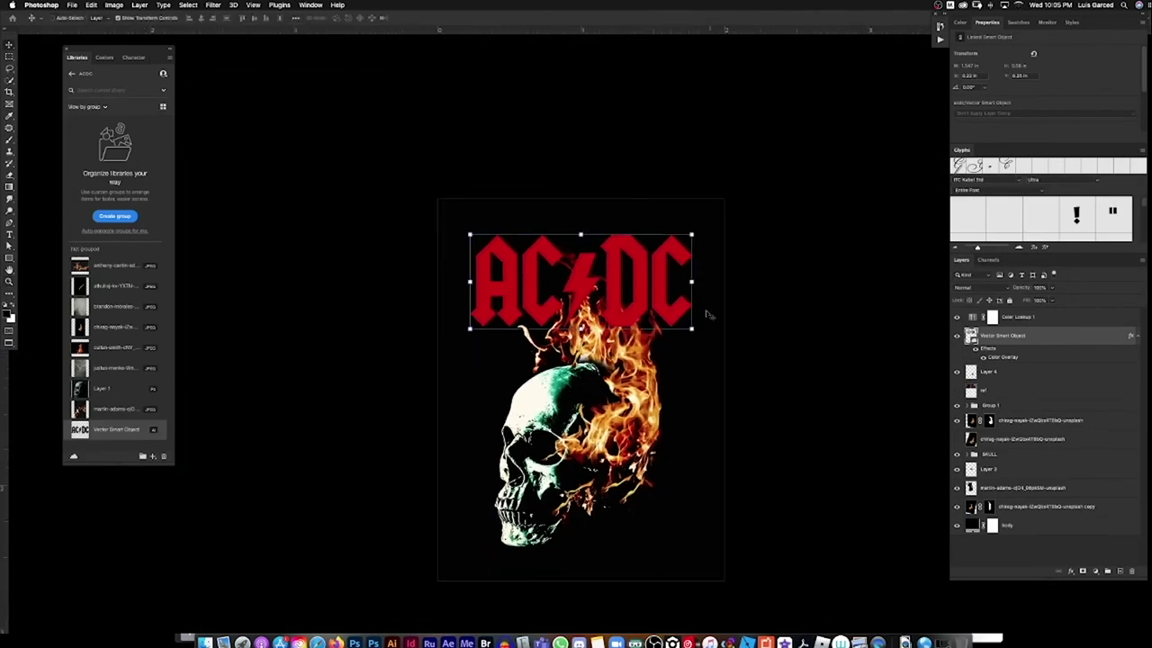
# Add Bevel & Emboss to the logo as a smooth Inner Bevel with 344% depth, 9 px size and 0 px soften.
pyautogui.doubleClick(994, 357)
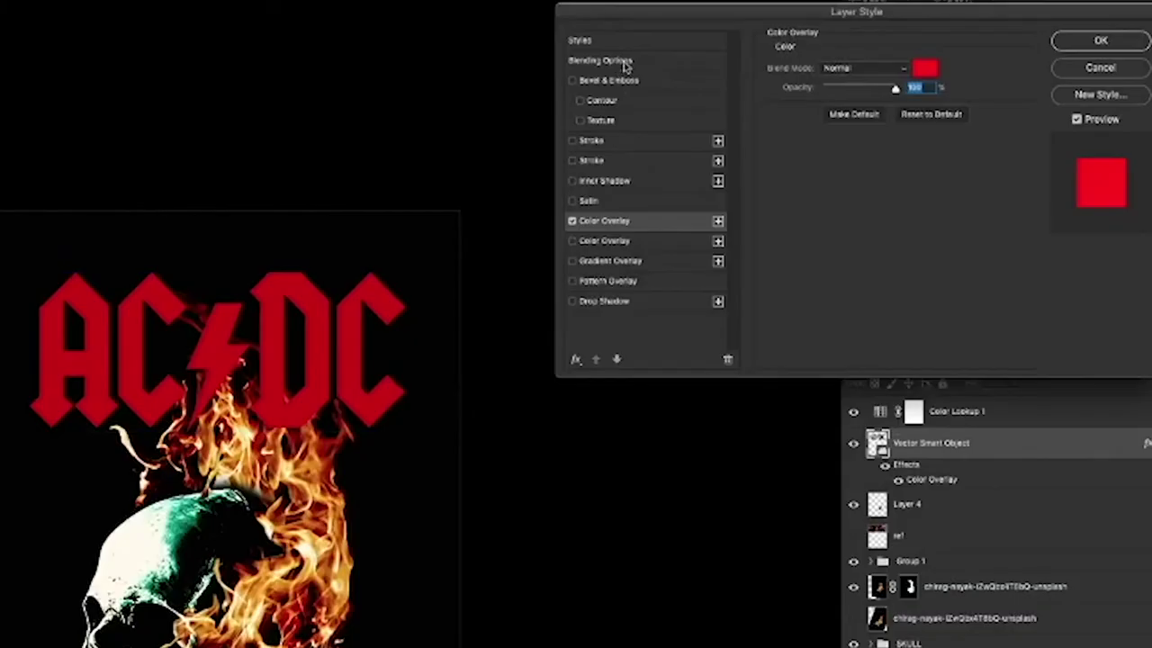
pyautogui.click(819, 111)
pyautogui.click(831, 121)
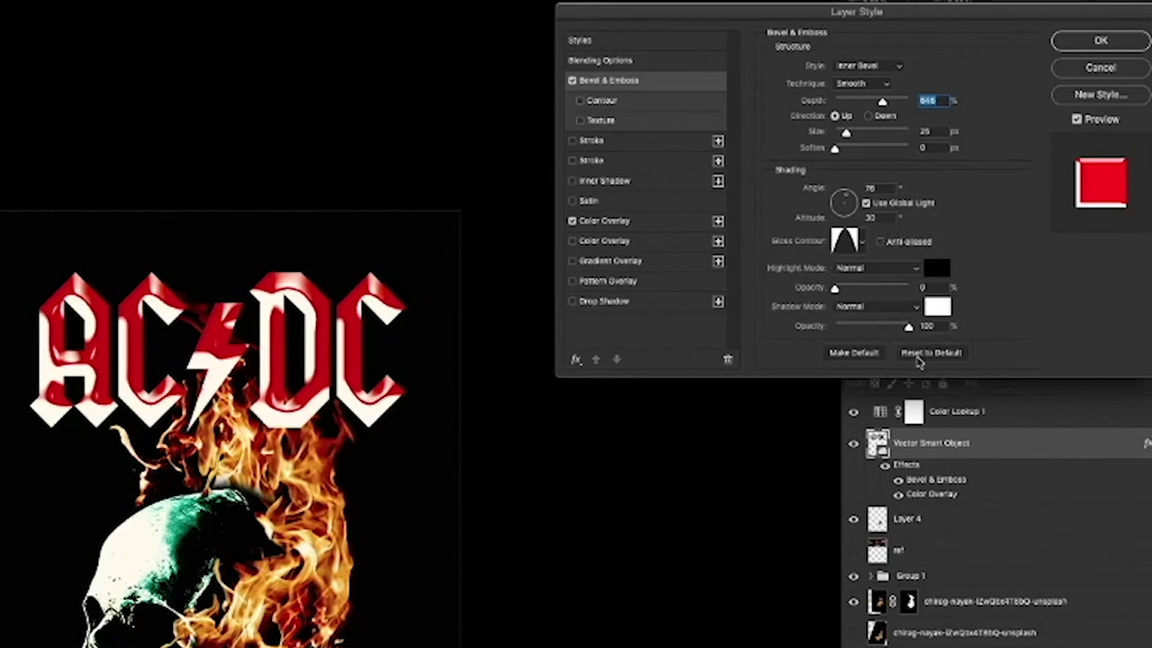
pyautogui.click(920, 357)
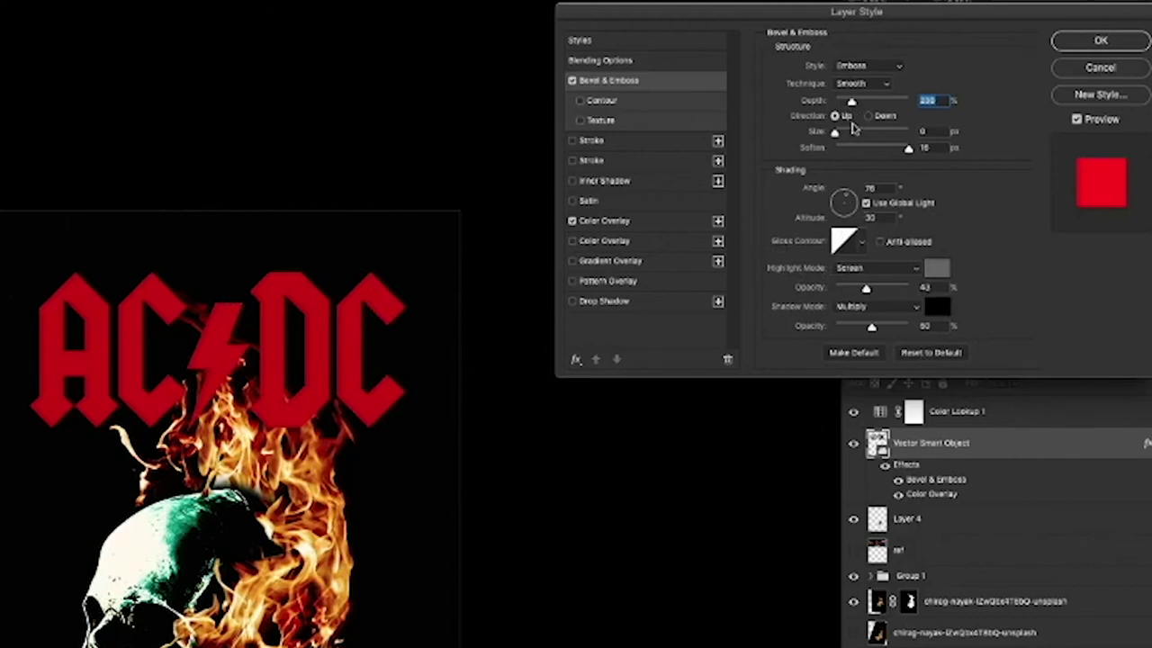
pyautogui.moveTo(851, 102); pyautogui.dragTo(852, 102)
pyautogui.moveTo(867, 288); pyautogui.dragTo(874, 288)
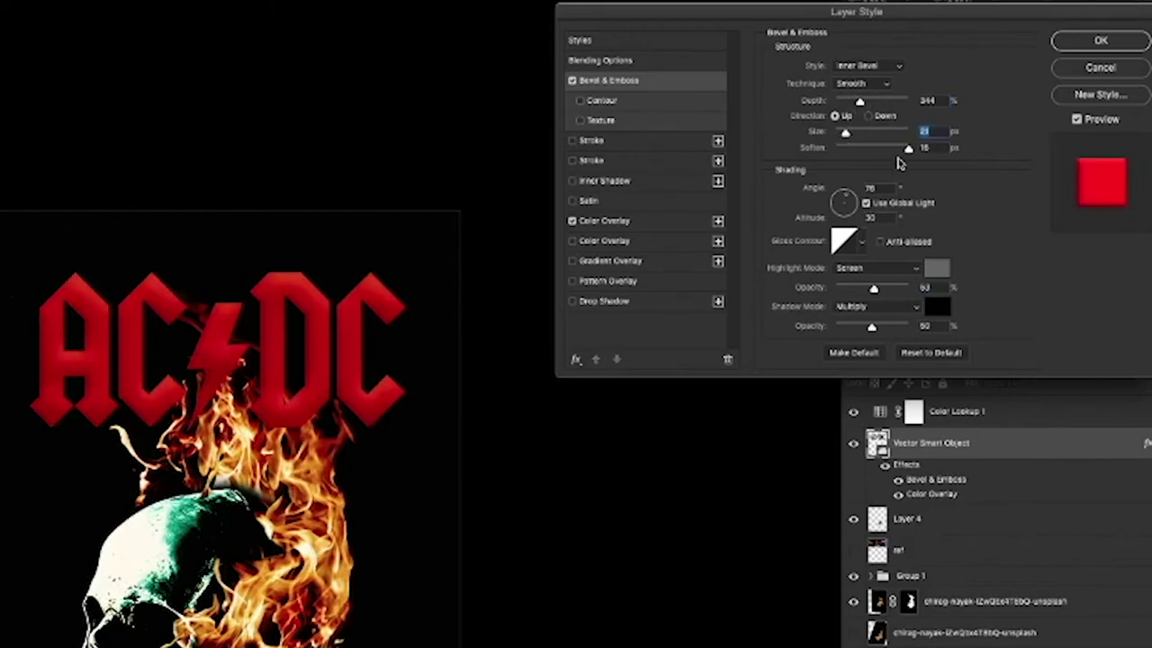
pyautogui.moveTo(907, 148); pyautogui.dragTo(826, 184)
pyautogui.moveTo(847, 134); pyautogui.dragTo(841, 134)
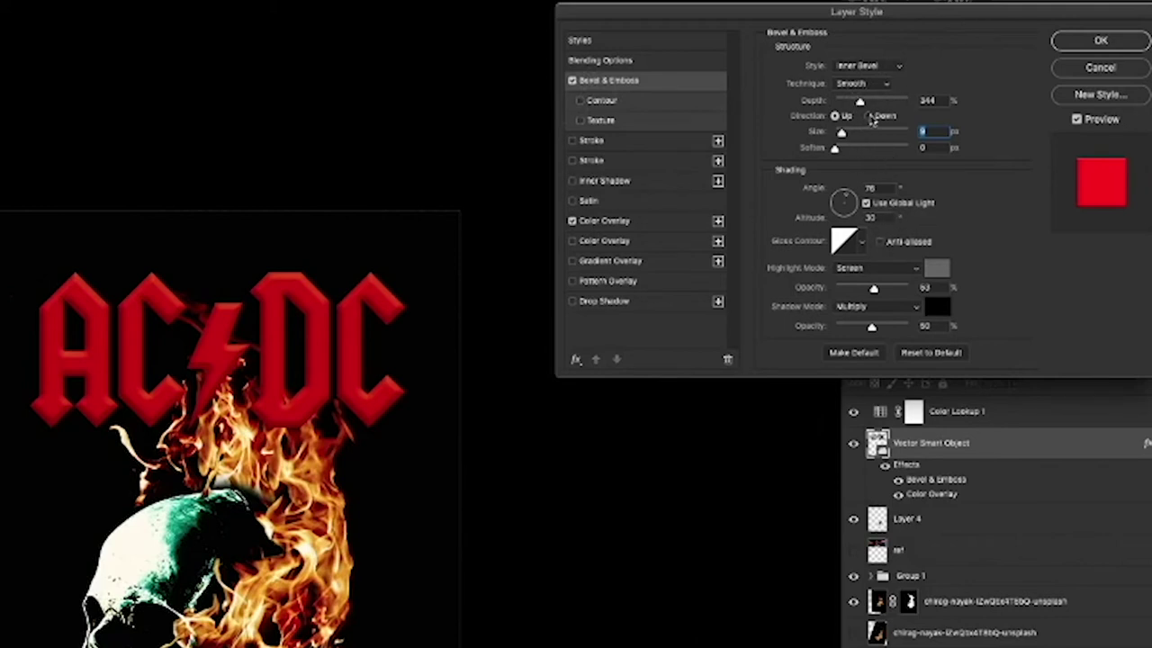
# Set the bevel highlight to white in Screen mode at 100% opacity, keeping the direction Up.
pyautogui.click(869, 116)
pyautogui.click(836, 116)
pyautogui.moveTo(873, 288); pyautogui.dragTo(936, 278)
pyautogui.click(936, 270)
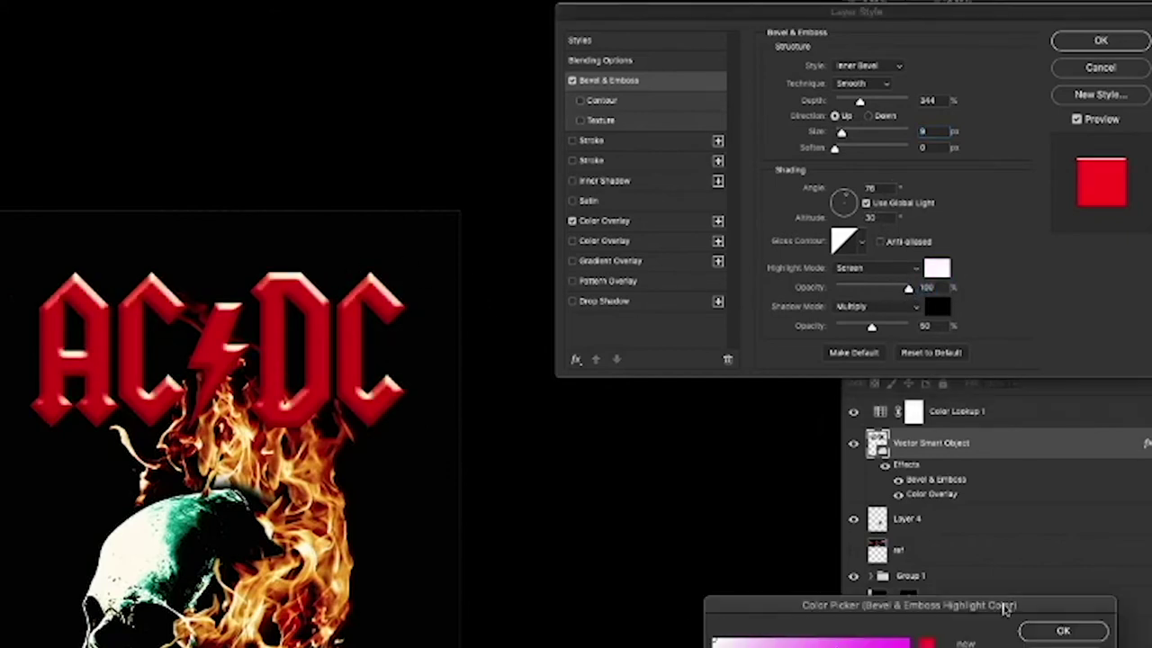
pyautogui.click(1055, 627)
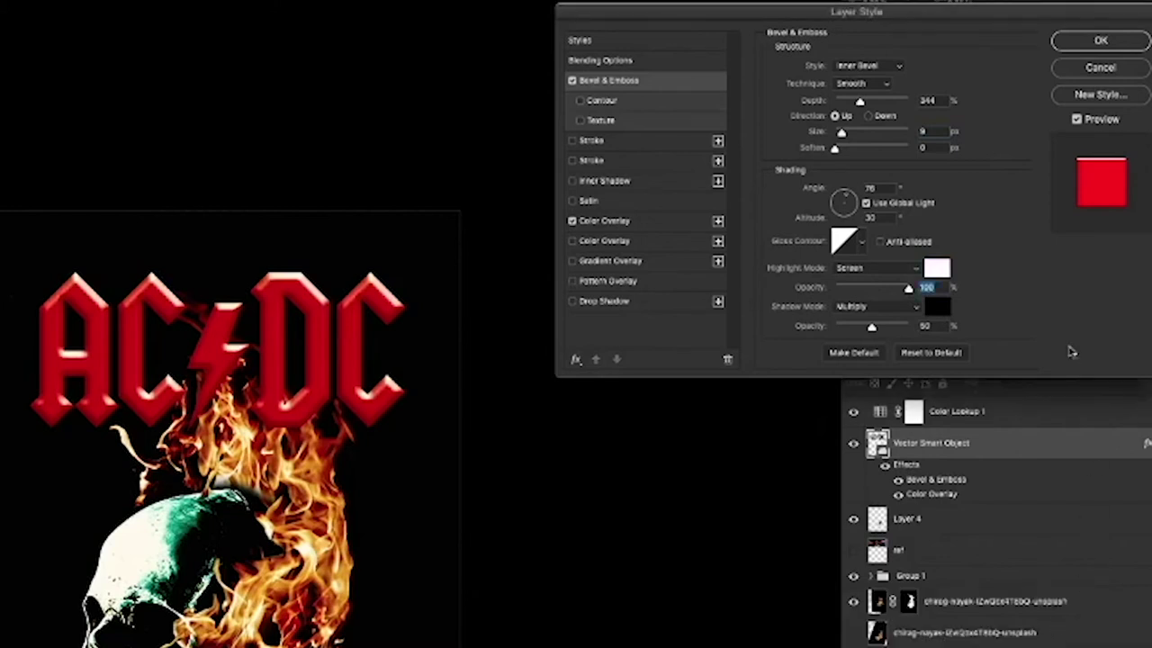
# Set the bevel's shadow opacity to 69% and reduce its size to 6 px.
pyautogui.moveTo(872, 327); pyautogui.dragTo(886, 330)
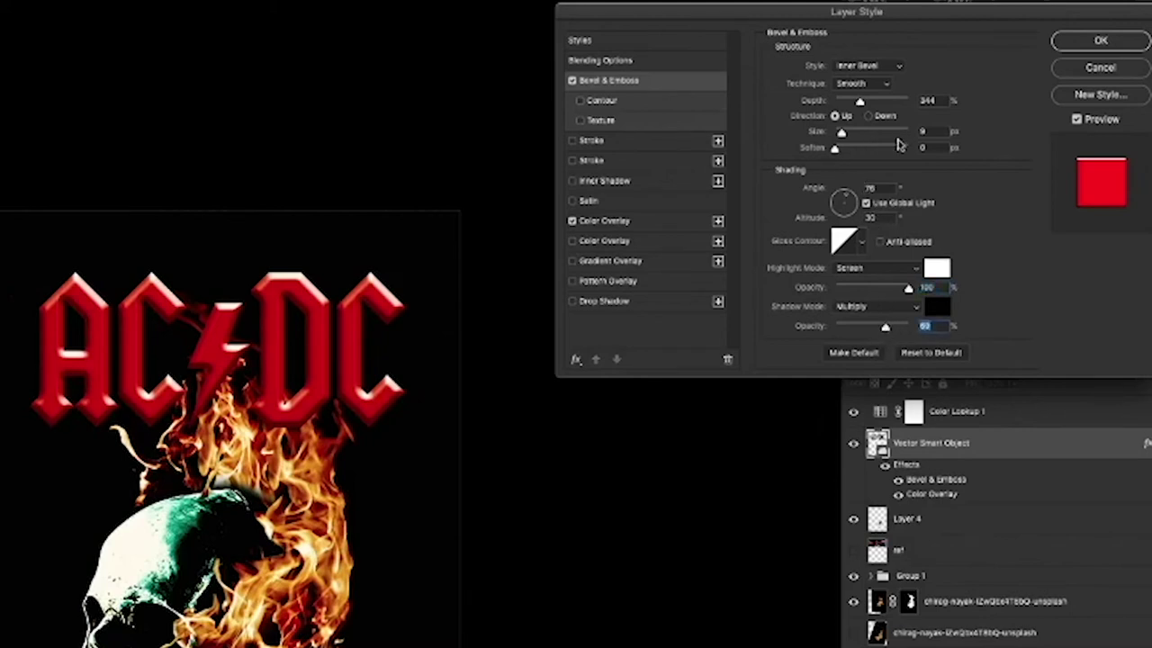
pyautogui.click(928, 132)
pyautogui.press('Down')
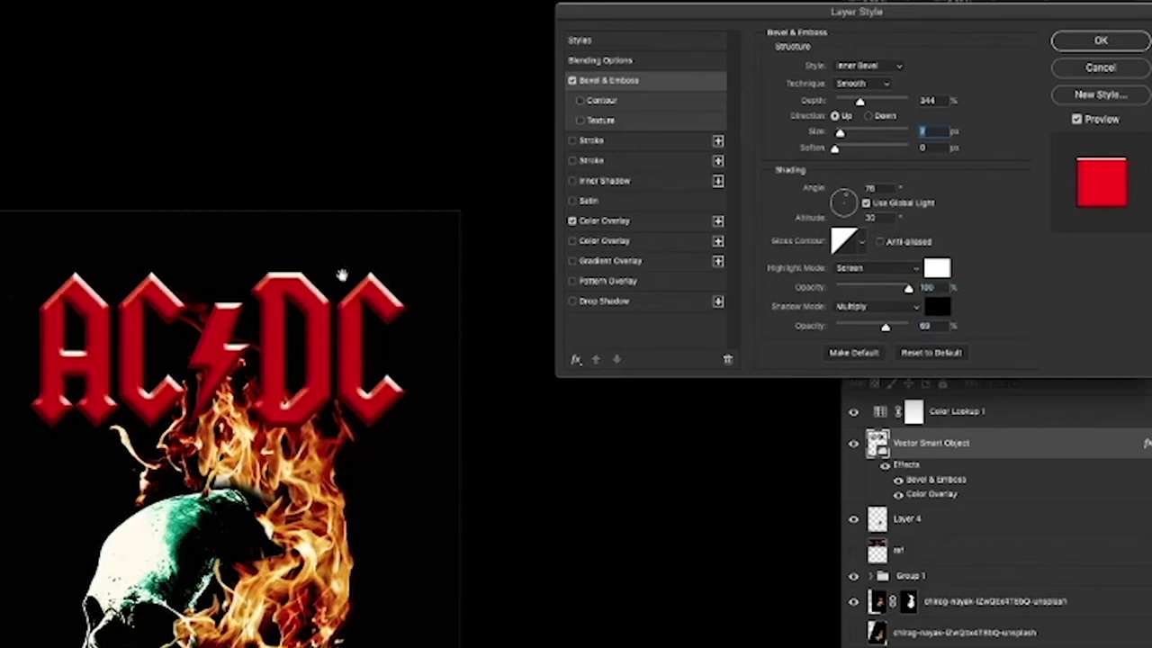
pyautogui.press('Down')
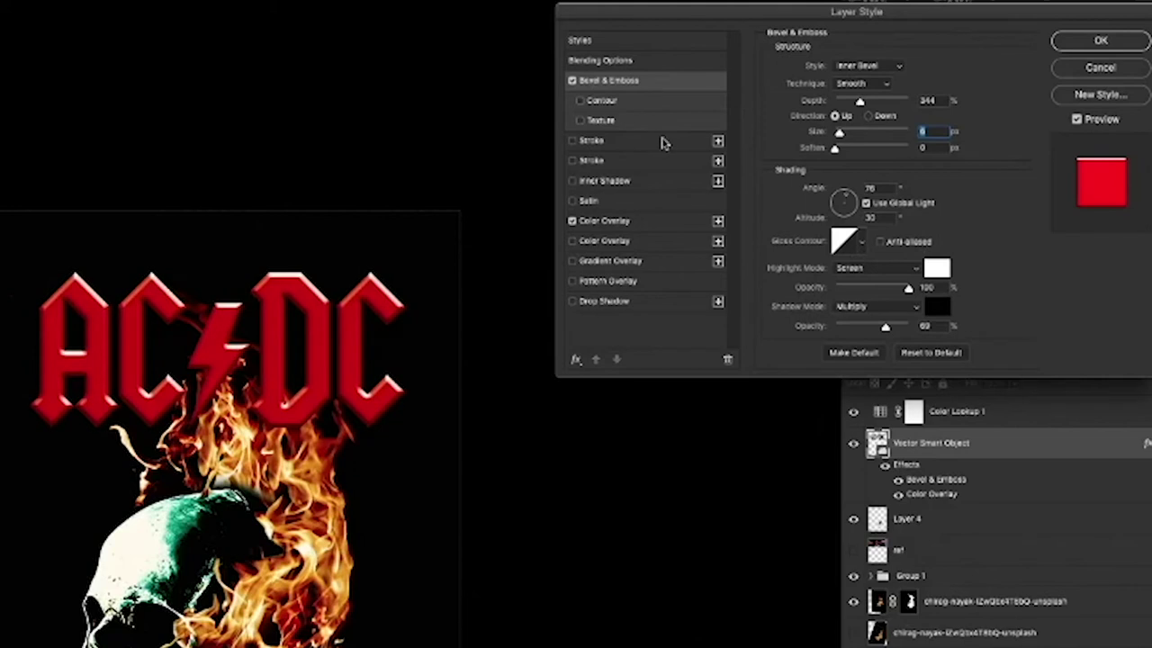
# Add a white 3 px Stroke positioned outside the logo's letters at 100% opacity.
pyautogui.click(662, 146)
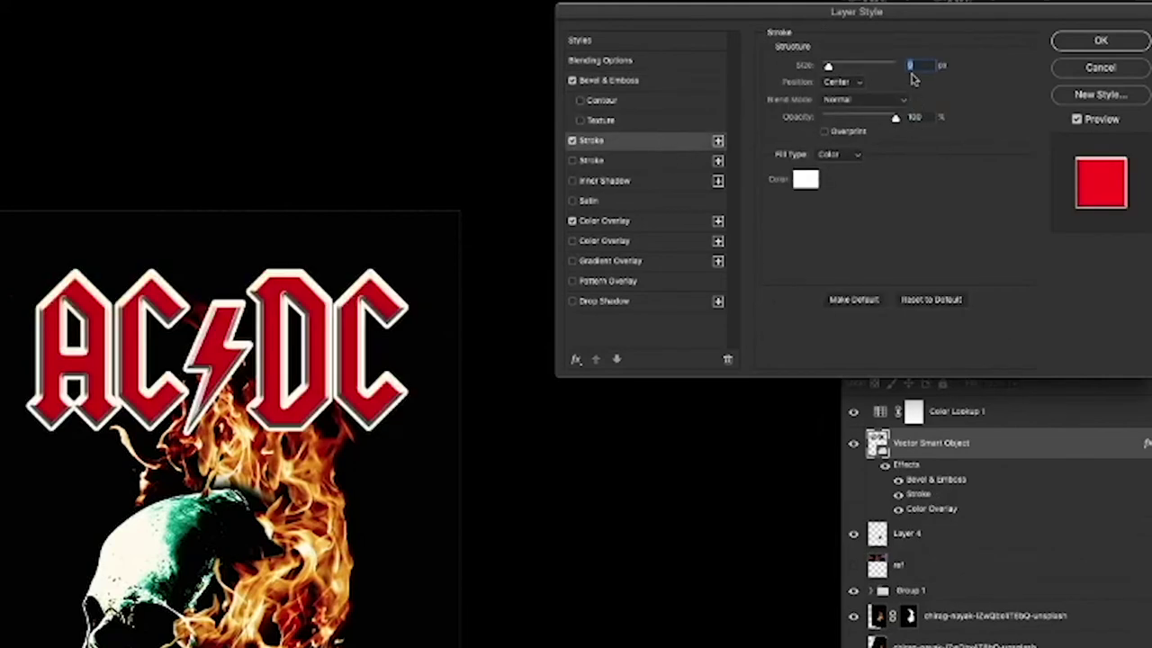
pyautogui.press('Down')
pyautogui.press('Down')
pyautogui.press('Down')
pyautogui.press('Down')
pyautogui.press('Down')
pyautogui.press('Down')
pyautogui.click(862, 82)
pyautogui.click(846, 54)
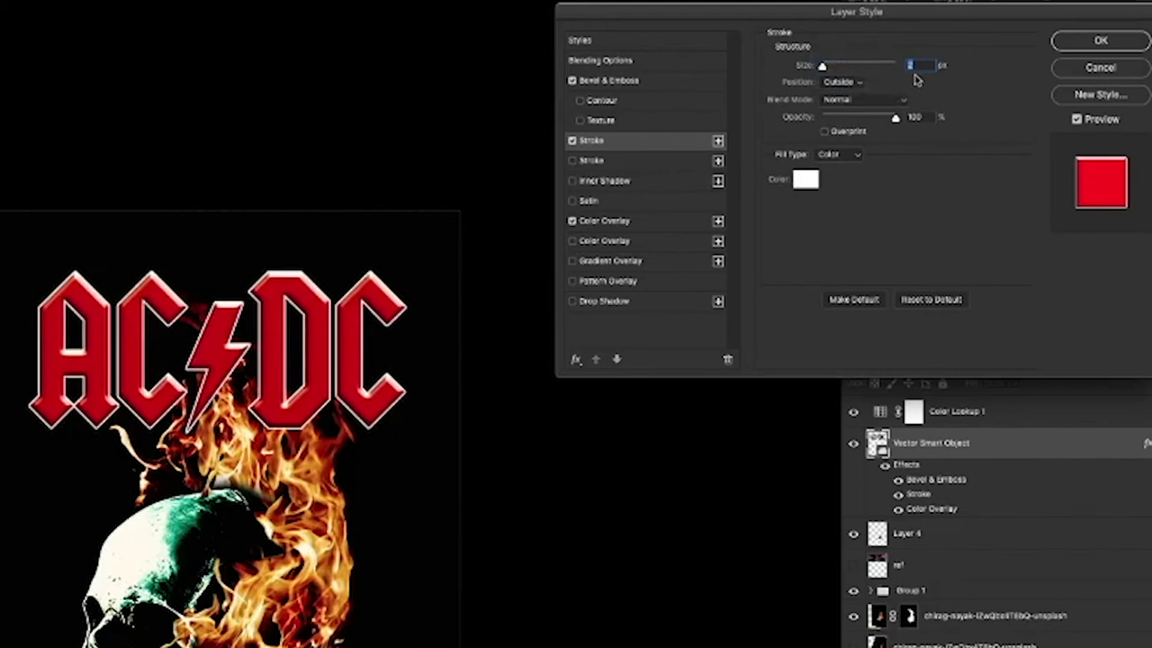
pyautogui.press('Up')
pyautogui.press('Up')
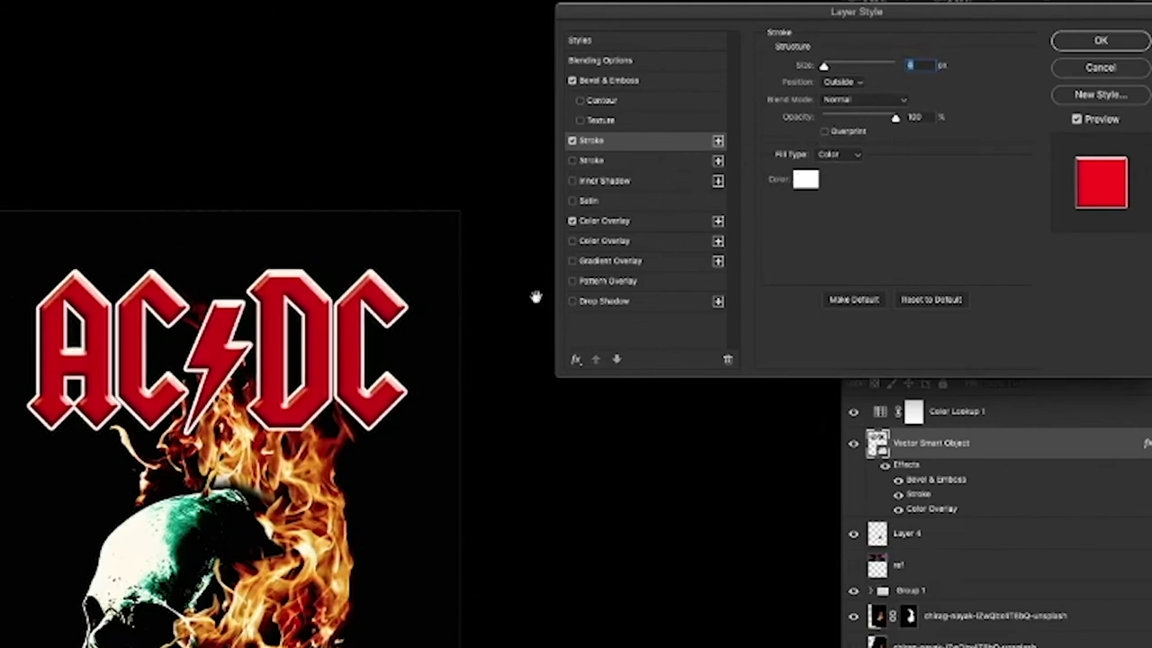
pyautogui.press('Down')
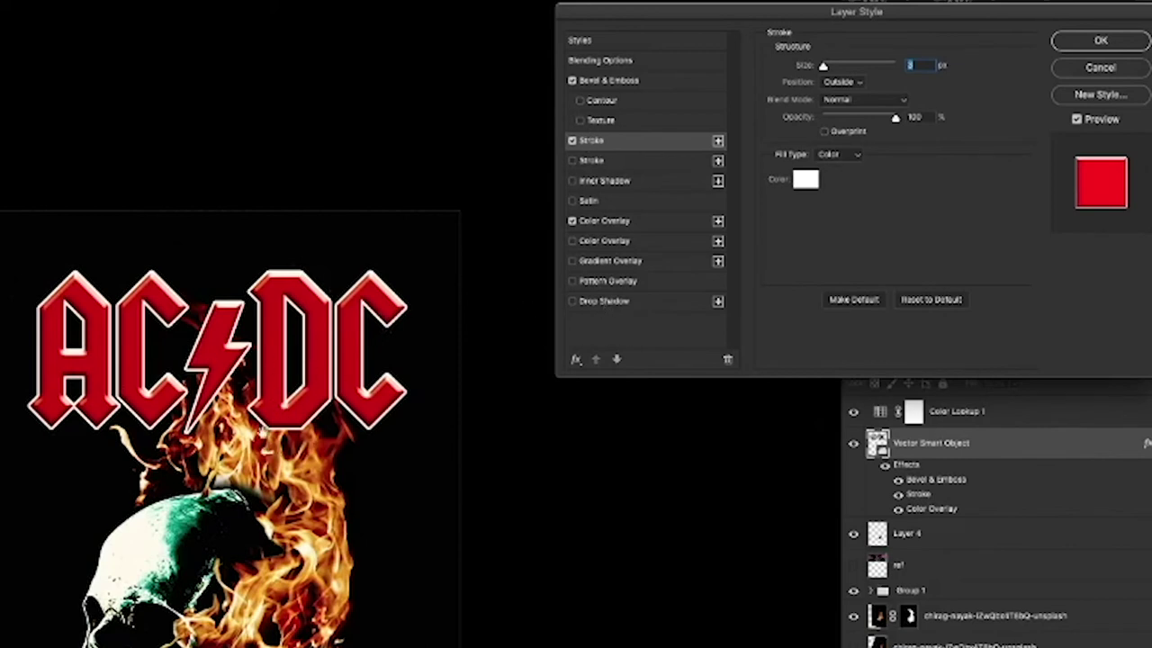
# Add a black Multiply Drop Shadow to the logo with 12 px distance and 27 px size.
pyautogui.click(604, 301)
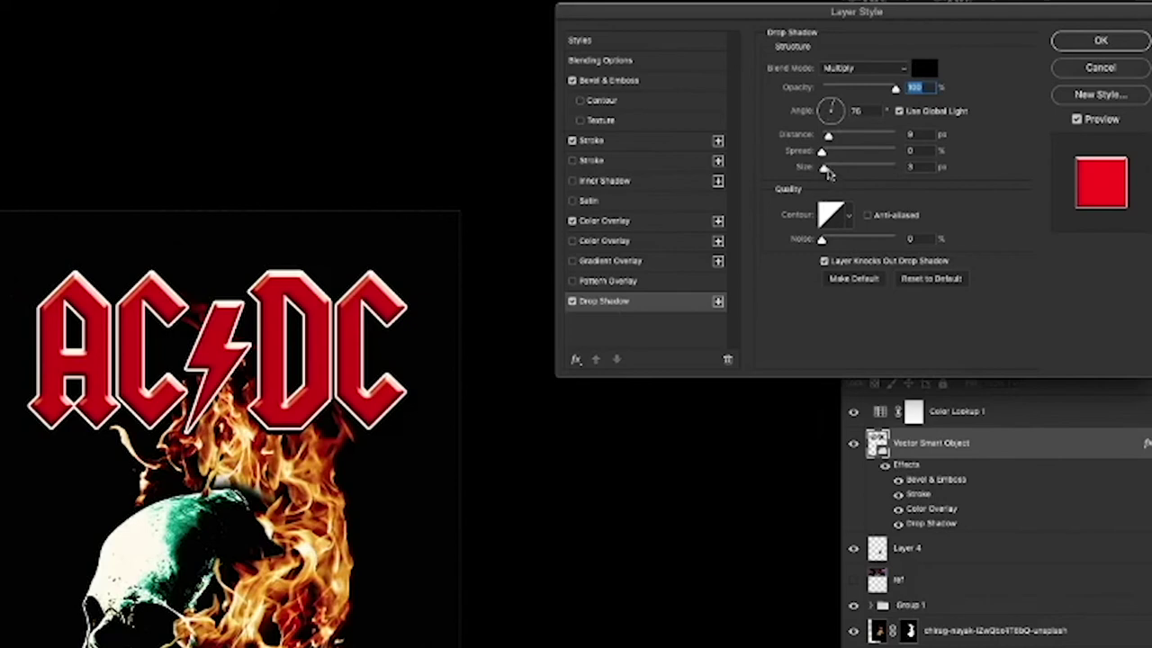
pyautogui.moveTo(828, 135); pyautogui.dragTo(838, 171)
pyautogui.click(830, 141)
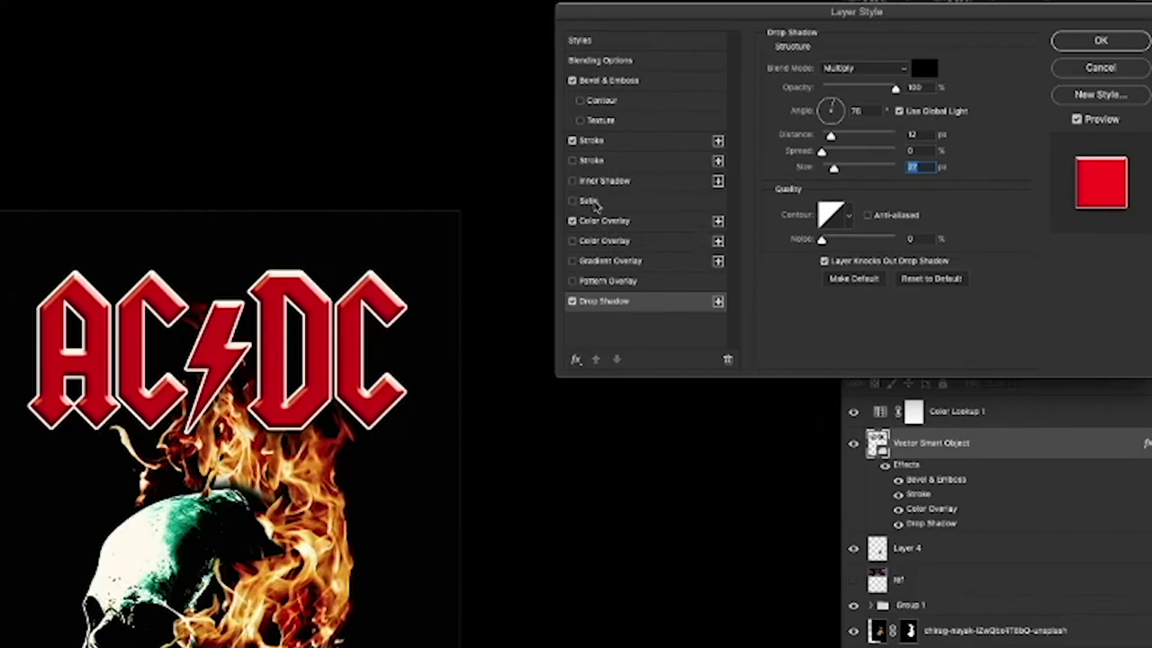
# Add a Satin effect to the logo in Multiply mode with a dark red color and 79% opacity.
pyautogui.click(598, 205)
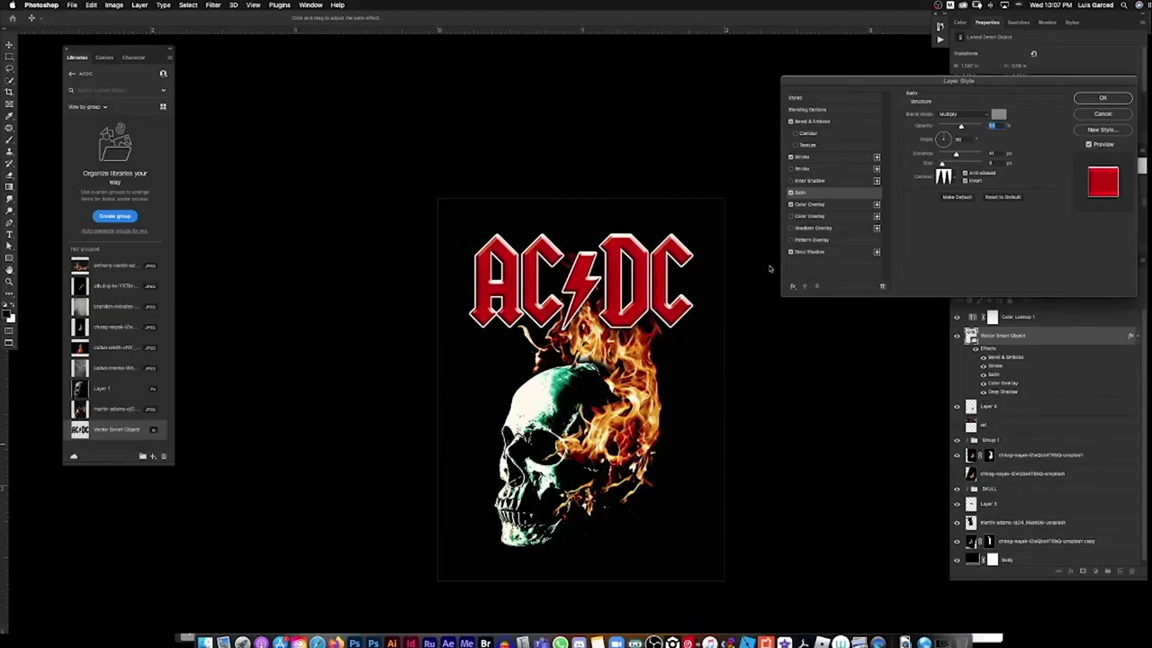
pyautogui.press('super+plus')
pyautogui.press('super+plus')
pyautogui.press('super+plus')
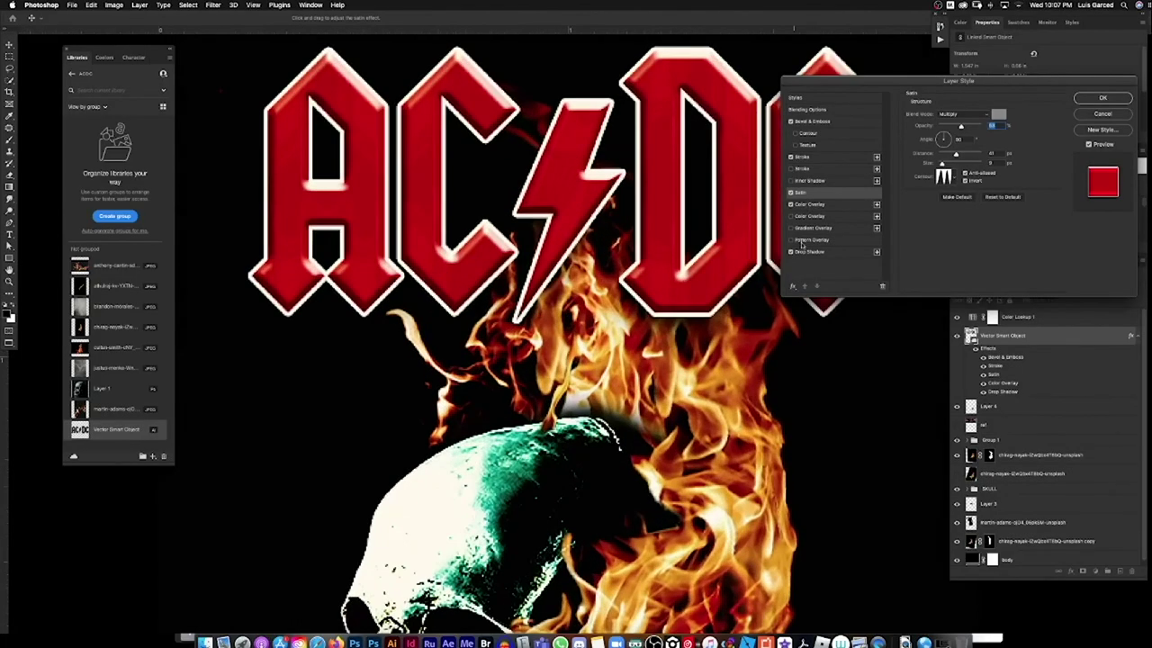
pyautogui.click(994, 115)
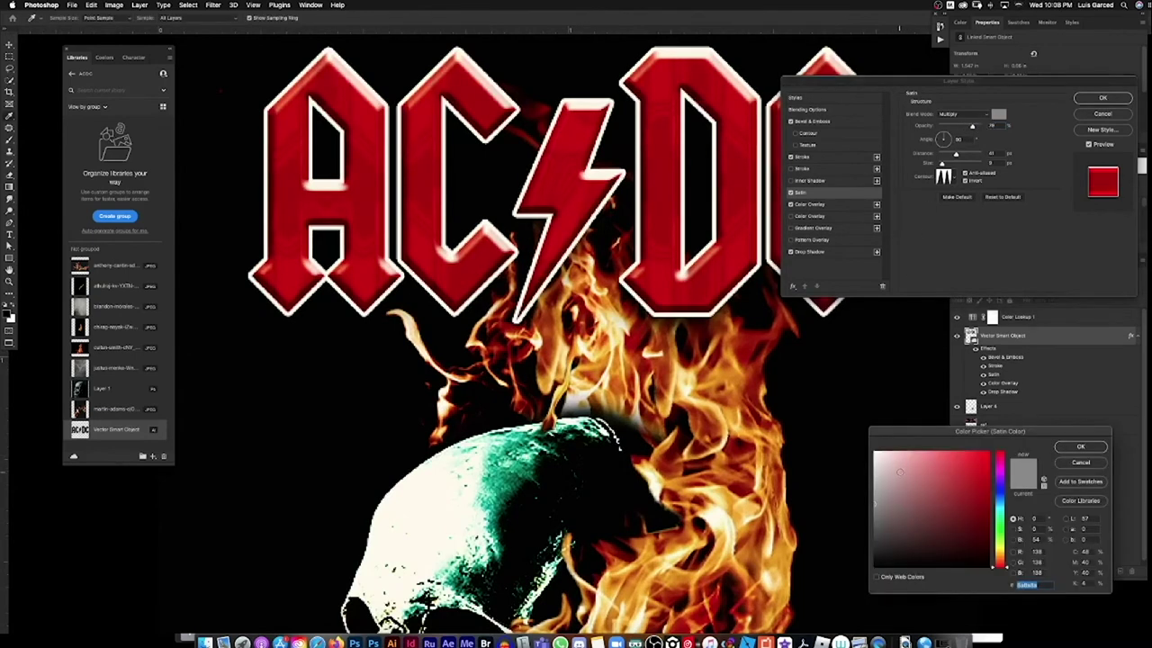
pyautogui.click(915, 465)
pyautogui.moveTo(924, 451); pyautogui.dragTo(965, 475)
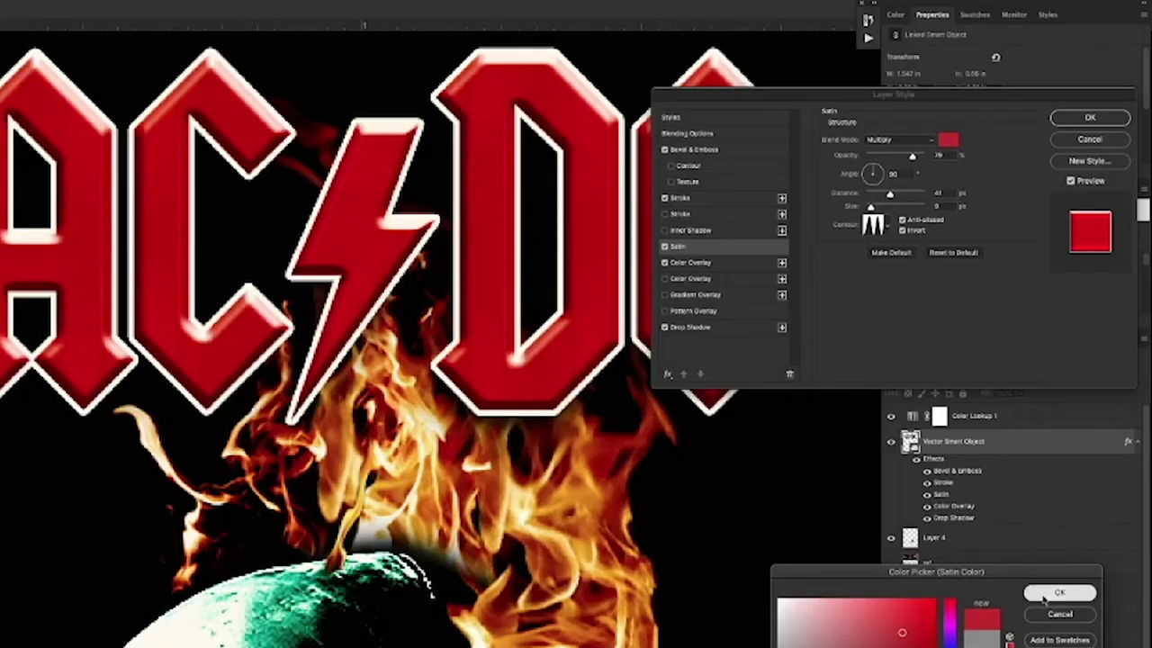
pyautogui.click(1081, 446)
# Change the Satin contour to a simpler curve with fewer peaks, increase its distance and apply the logo's layer styles.
pyautogui.click(951, 176)
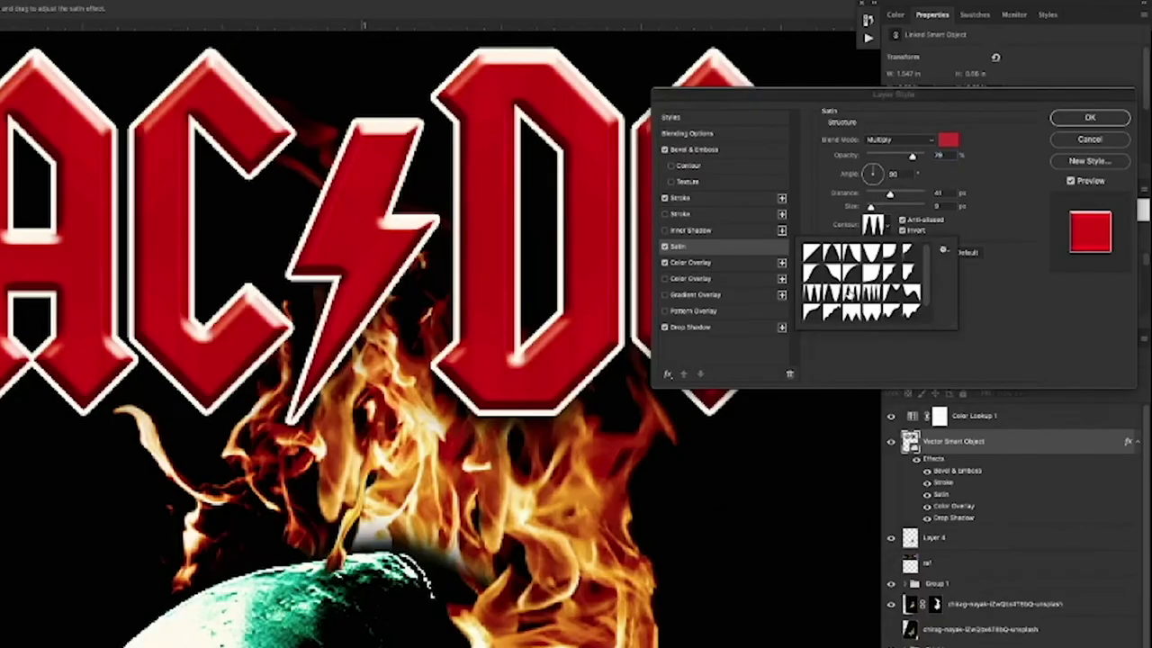
pyautogui.click(813, 291)
pyautogui.click(829, 294)
pyautogui.click(995, 205)
pyautogui.moveTo(890, 195); pyautogui.dragTo(897, 190)
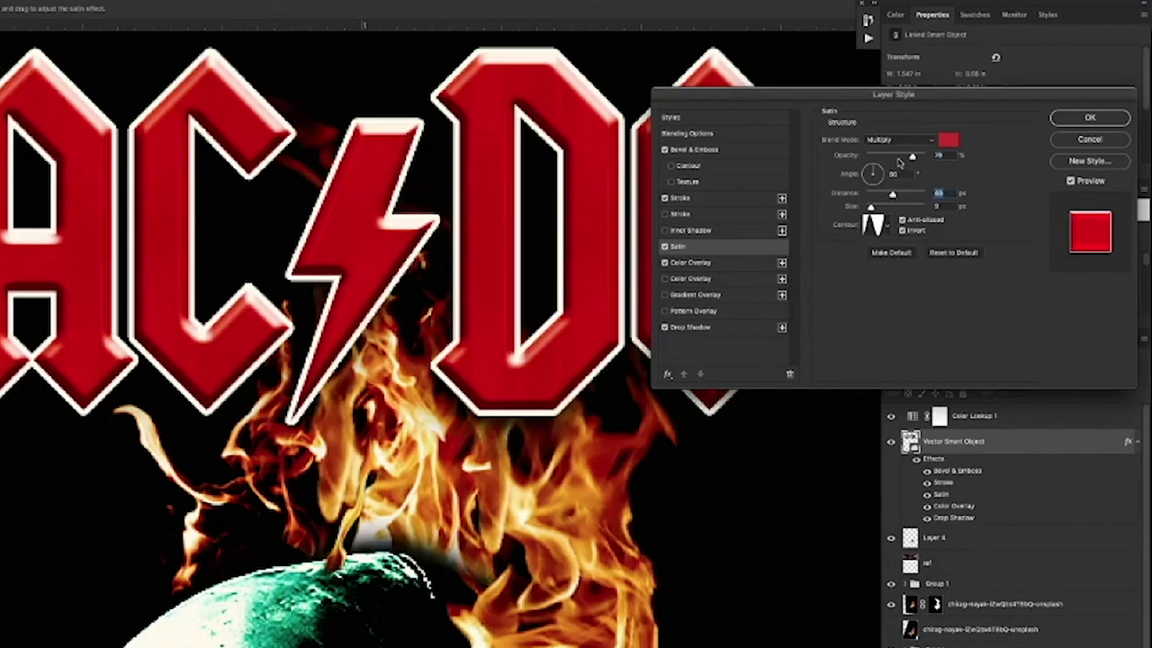
pyautogui.click(918, 159)
pyautogui.click(1091, 119)
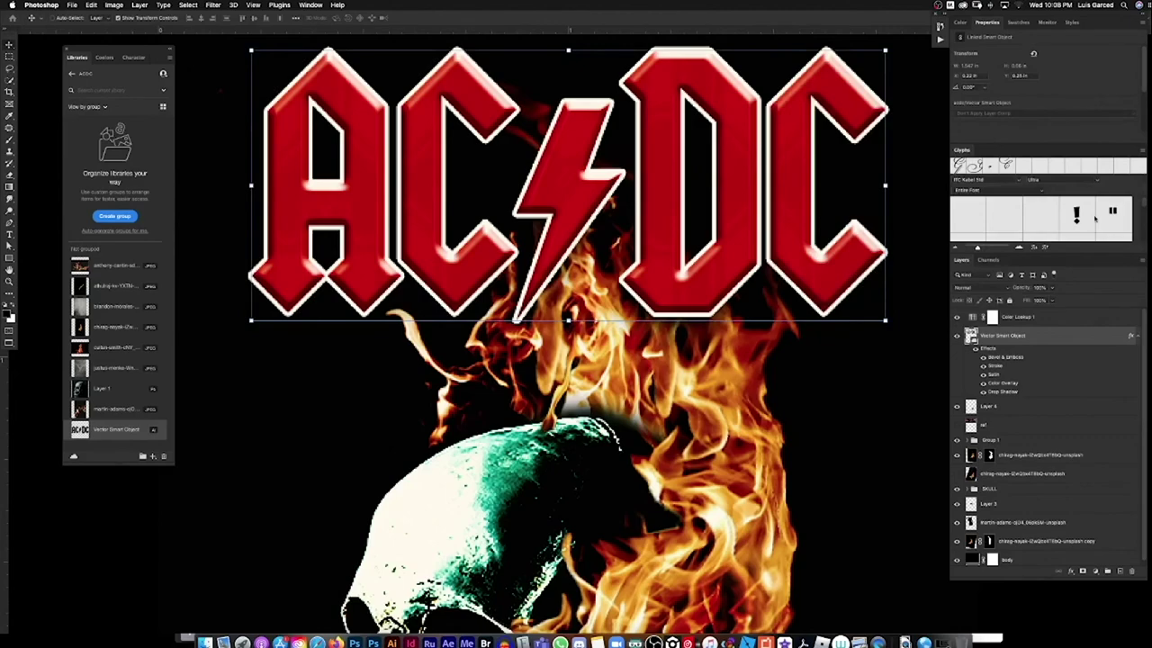
# Move the styled AC/DC logo about 0.03 in lower toward the skull and check the full composition.
pyautogui.press('super+minus')
pyautogui.press('super+minus')
pyautogui.press('super+minus')
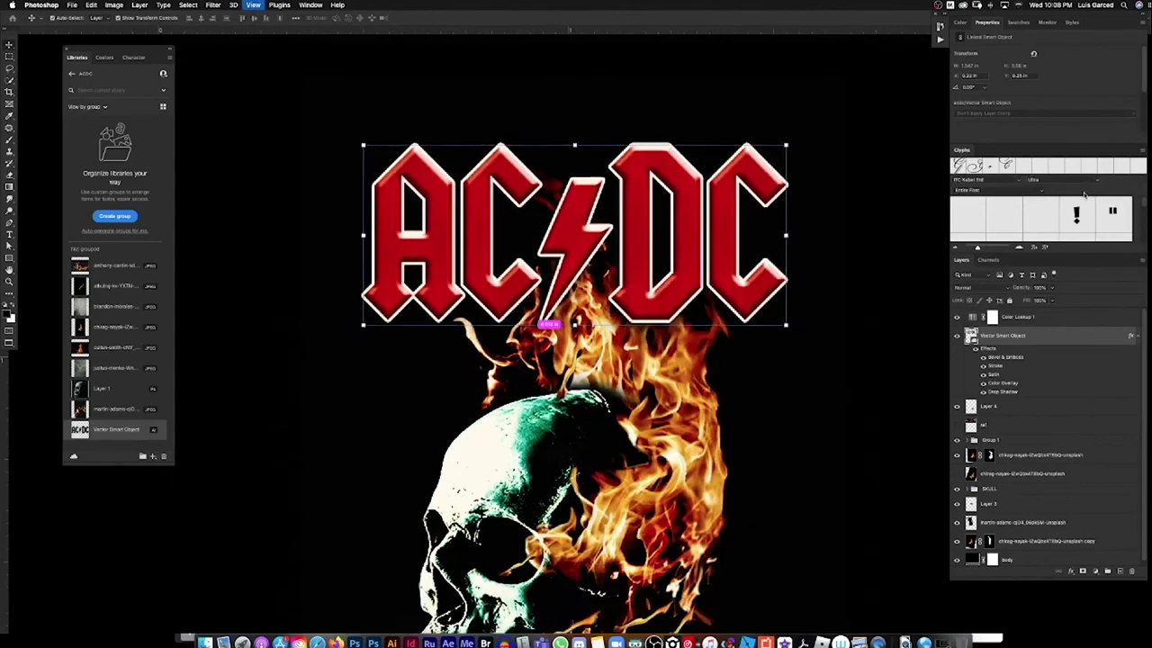
pyautogui.press('z')
pyautogui.click(617, 317)
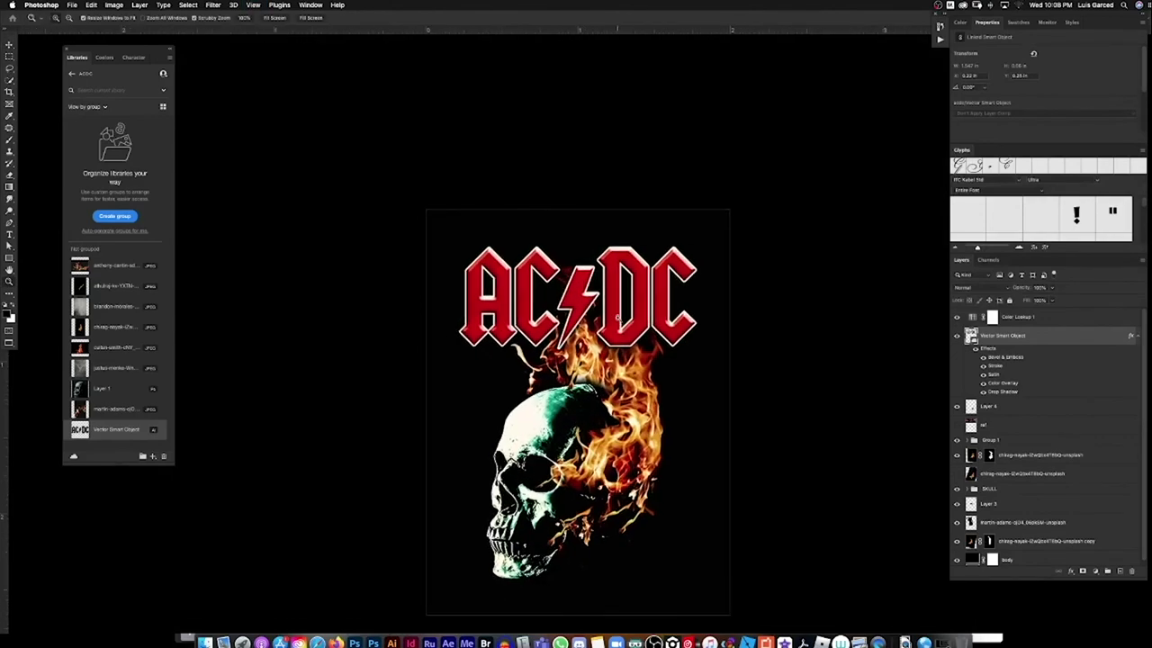
pyautogui.press('v')
pyautogui.moveTo(633, 325); pyautogui.dragTo(634, 327)
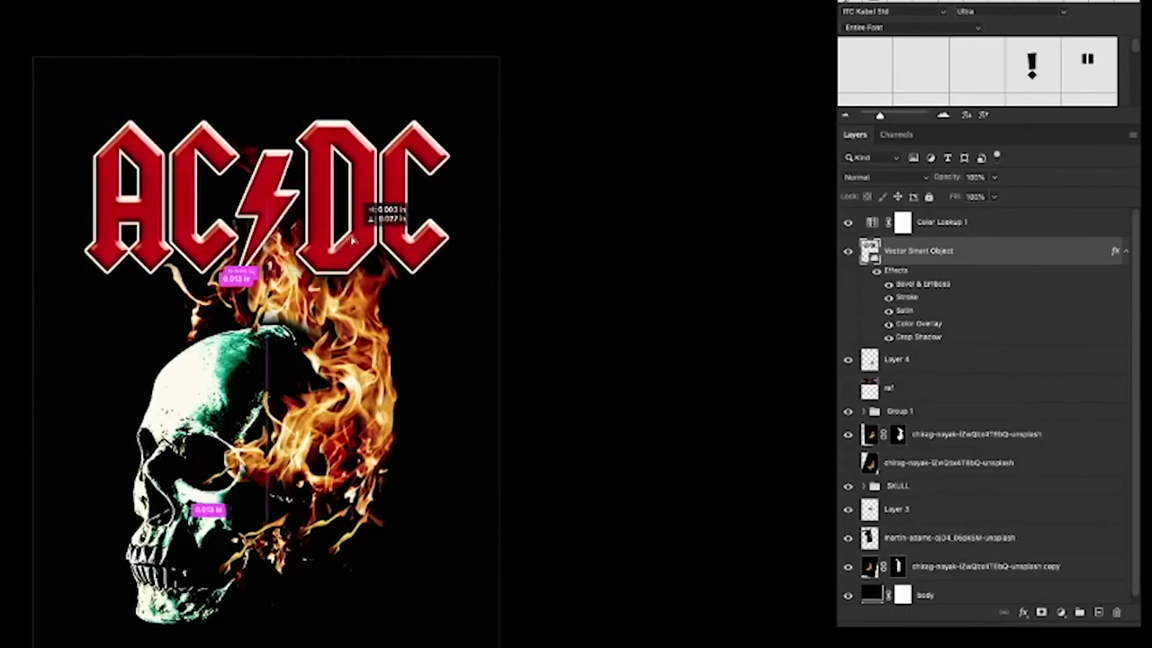
pyautogui.moveTo(354, 237); pyautogui.dragTo(324, 270)
pyautogui.press('z')
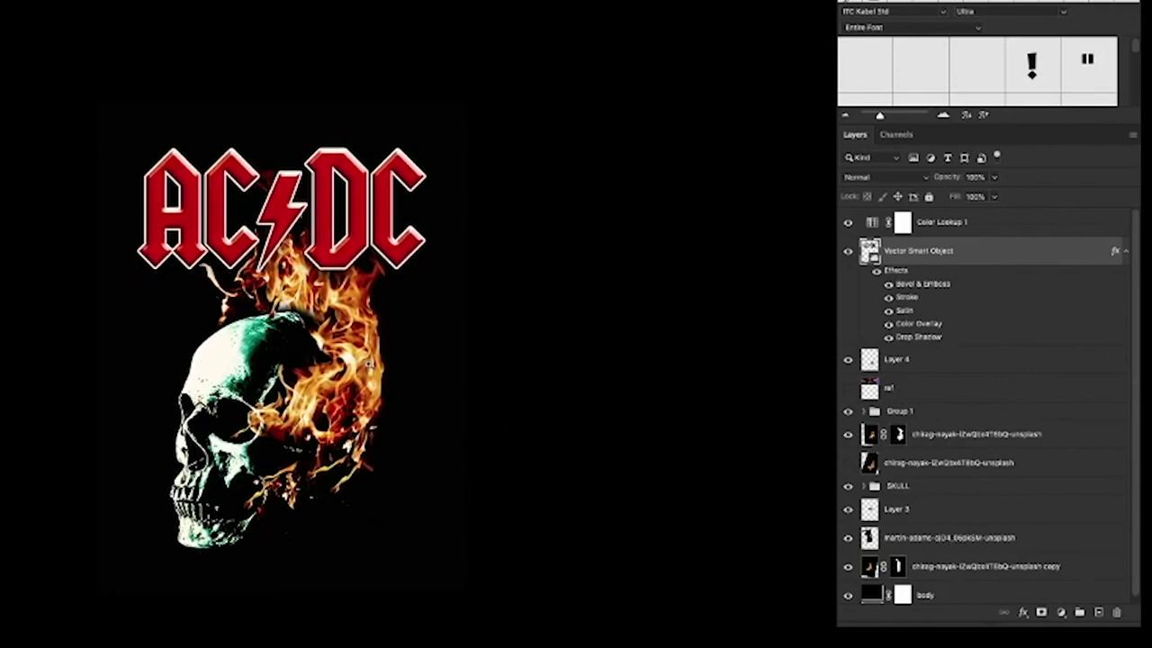
# Move the AC/DC logo layer beneath both flame layers, just above the SKULL group, so the flames overlap the lettering.
pyautogui.moveTo(329, 250); pyautogui.dragTo(364, 286)
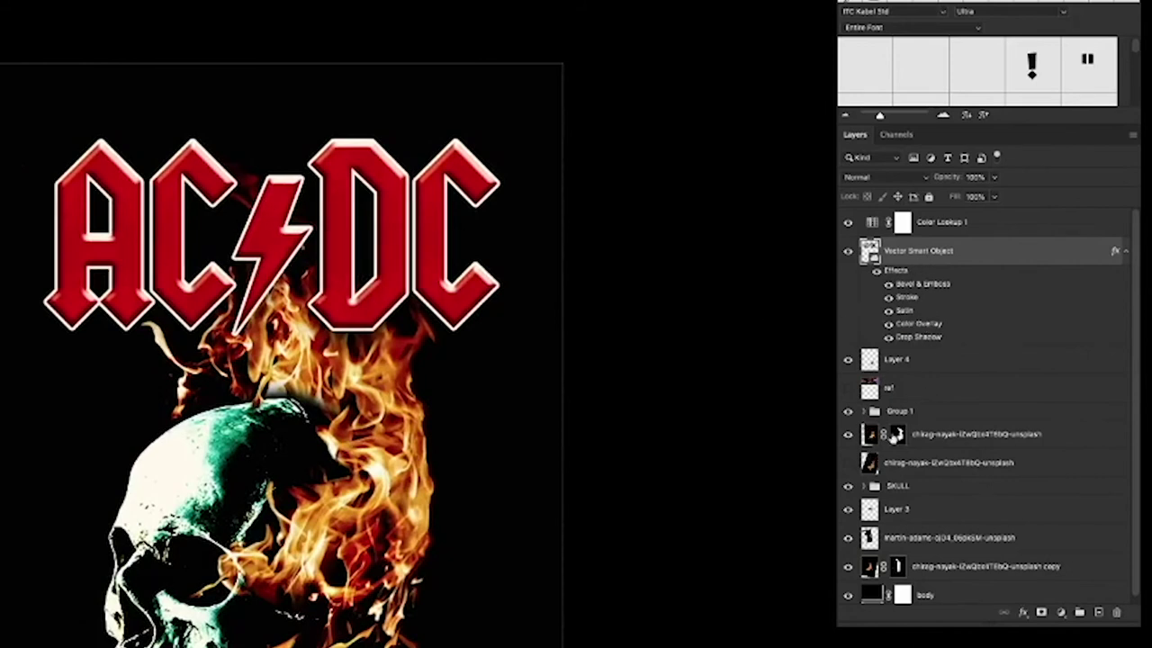
pyautogui.moveTo(917, 256); pyautogui.dragTo(936, 459)
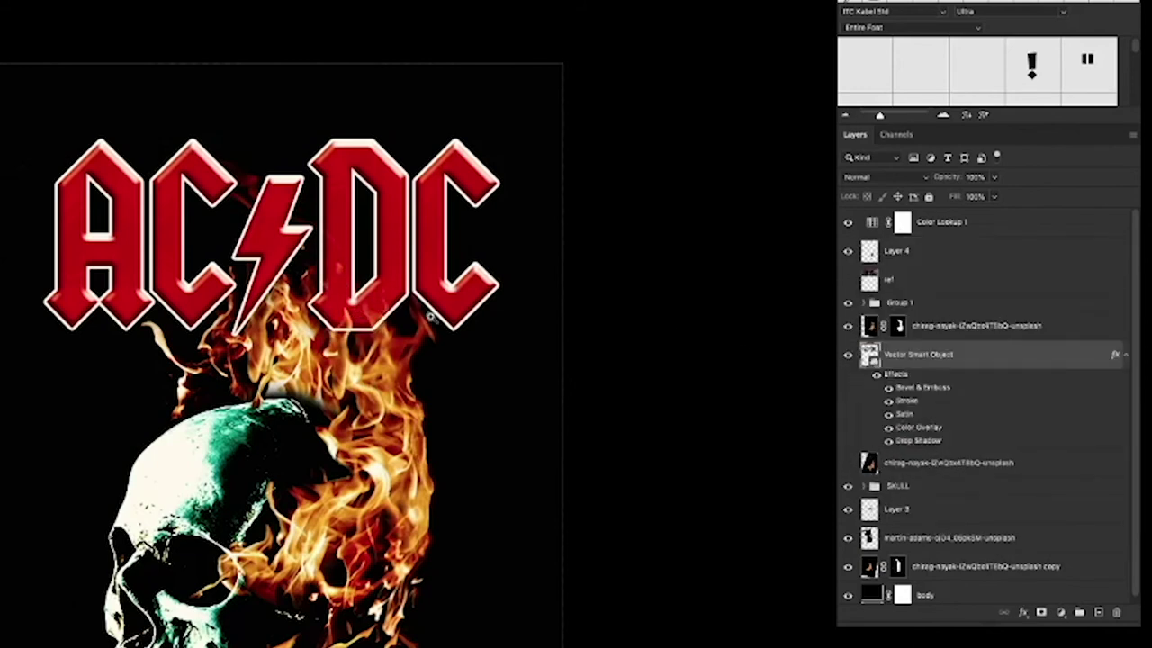
pyautogui.moveTo(904, 360); pyautogui.dragTo(917, 484)
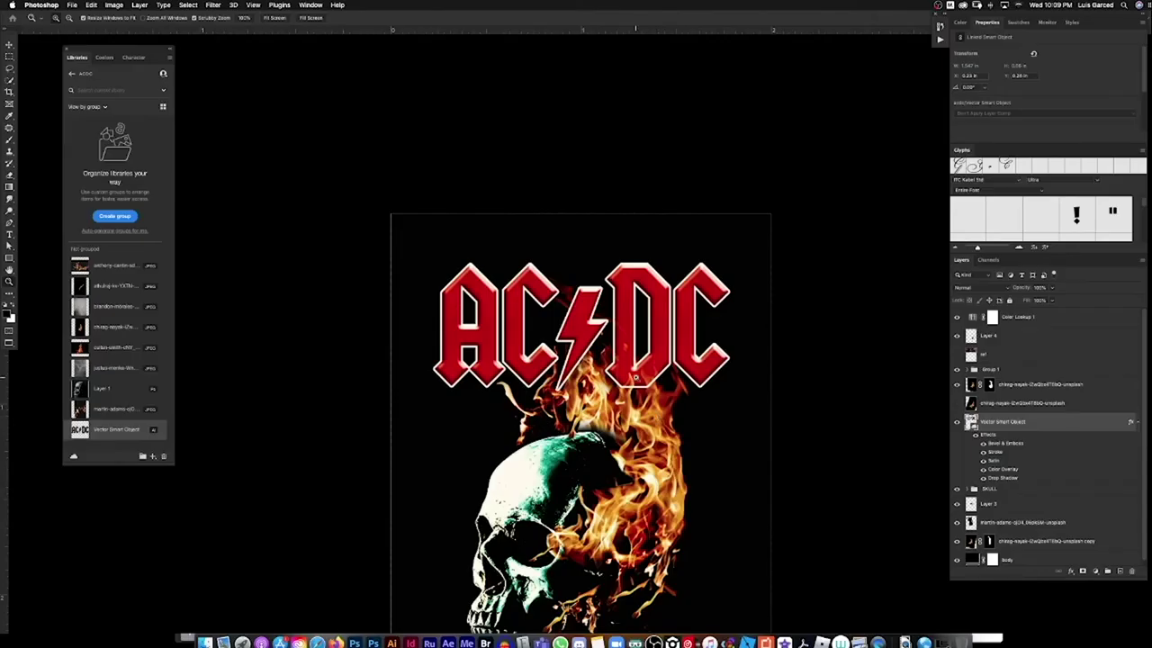
pyautogui.moveTo(634, 368); pyautogui.dragTo(680, 388)
pyautogui.scroll(-5, 678, 387)
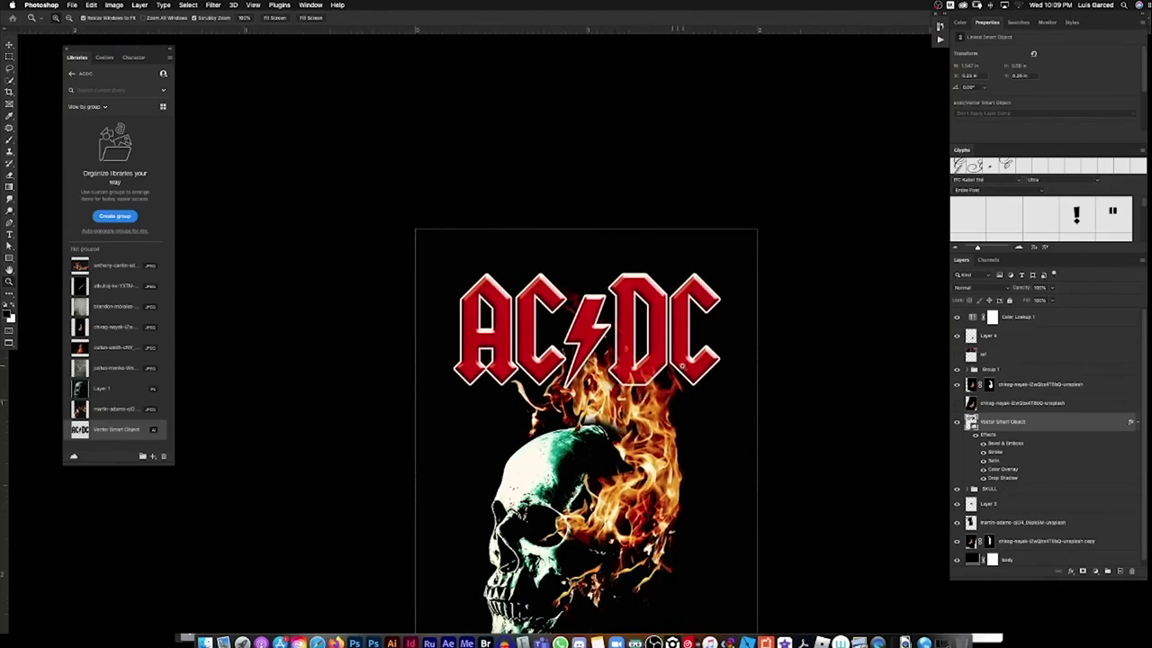
# Examine the design full screen, checking how the flames overlap the logo and how the composition reads near and far.
pyautogui.press('f')
pyautogui.moveTo(627, 238); pyautogui.dragTo(676, 236)
pyautogui.press('v')
pyautogui.moveTo(667, 152); pyautogui.dragTo(672, 170)
pyautogui.hotkey('ctrl', '-')
pyautogui.hotkey('ctrl', '-')
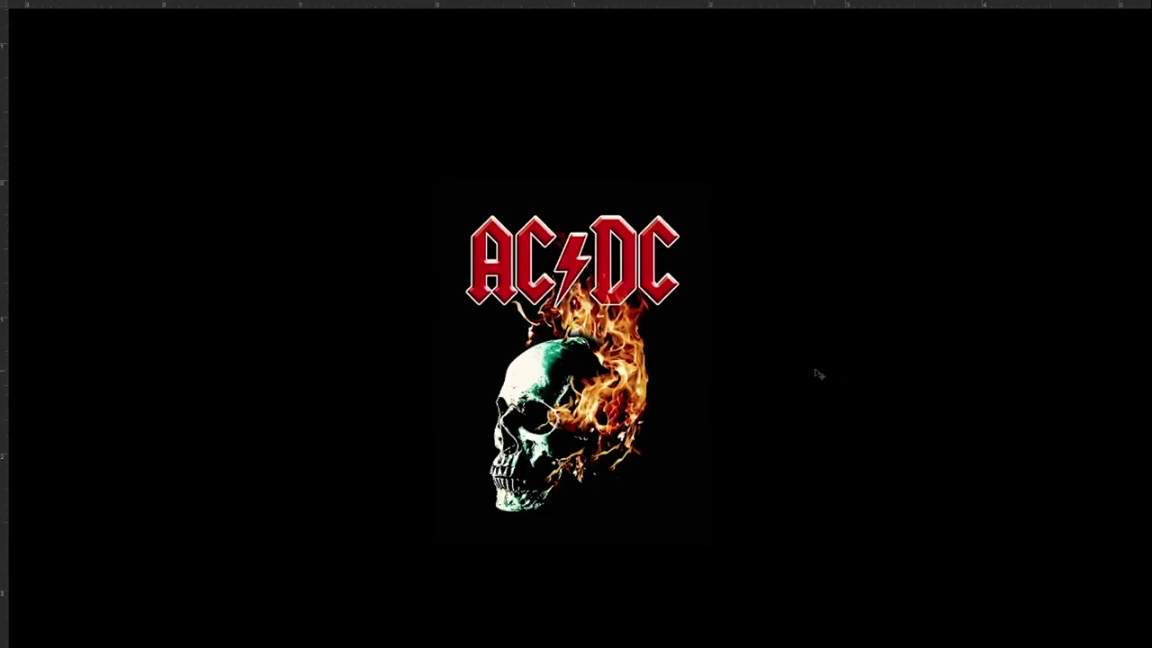
pyautogui.scroll(3, 609, 325)
pyautogui.moveTo(639, 429); pyautogui.dragTo(661, 448)
pyautogui.scroll(-2, 581, 299)
pyautogui.scroll(2, 603, 352)
pyautogui.rightClick(624, 373)
pyautogui.click(632, 384)
pyautogui.rightClick(612, 361)
pyautogui.moveTo(627, 380); pyautogui.dragTo(613, 375)
pyautogui.click(621, 384)
pyautogui.scroll(-4, 594, 339)
pyautogui.scroll(4, 572, 308)
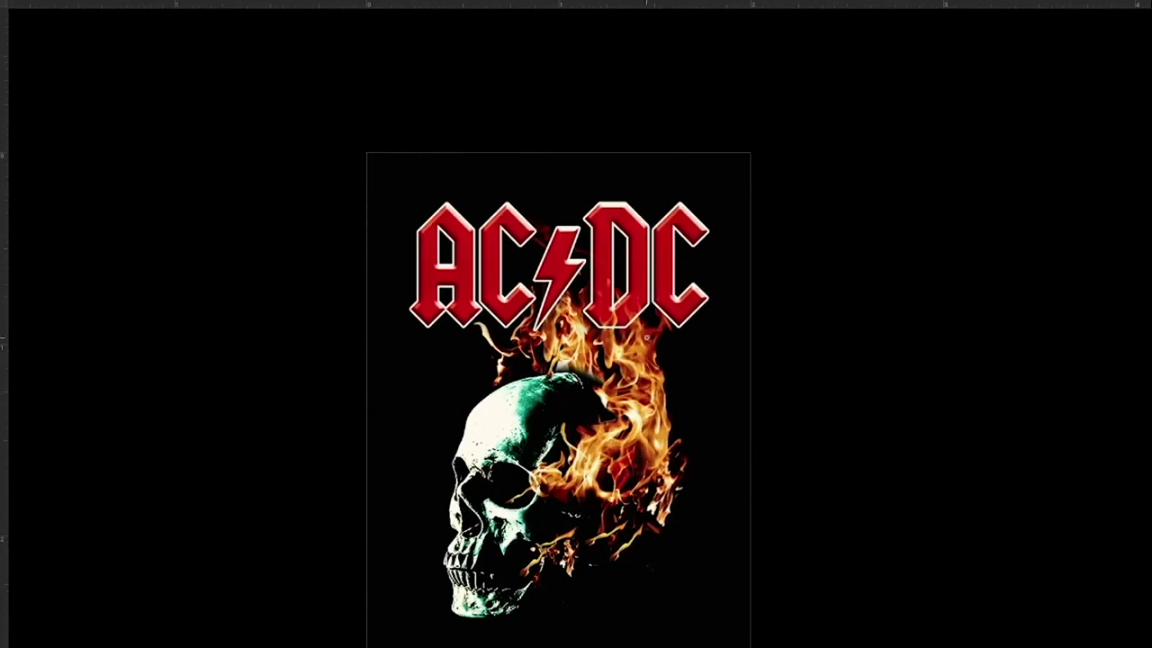
pyautogui.rightClick(674, 214)
pyautogui.click(686, 221)
pyautogui.moveTo(679, 225); pyautogui.dragTo(689, 229)
pyautogui.hotkey('ctrl', '-')
pyautogui.hotkey('ctrl', '-')
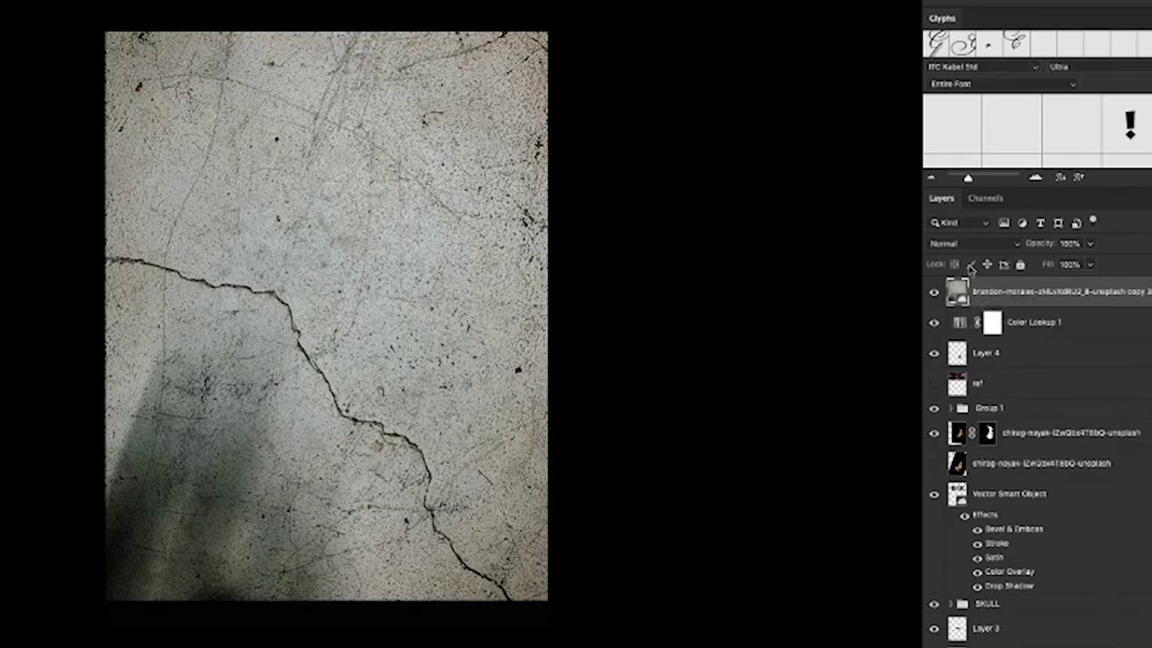
# Set the cracked concrete texture layer to Color Burn and inspect its effect on the logo and flames.
pyautogui.click(954, 243)
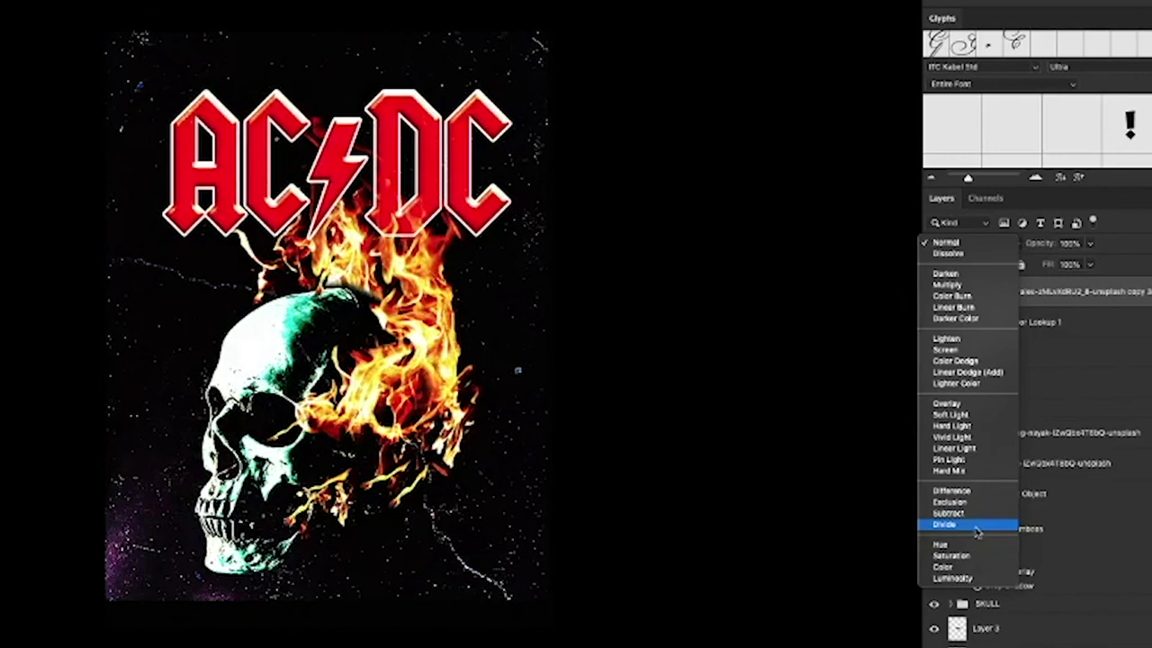
pyautogui.click(952, 296)
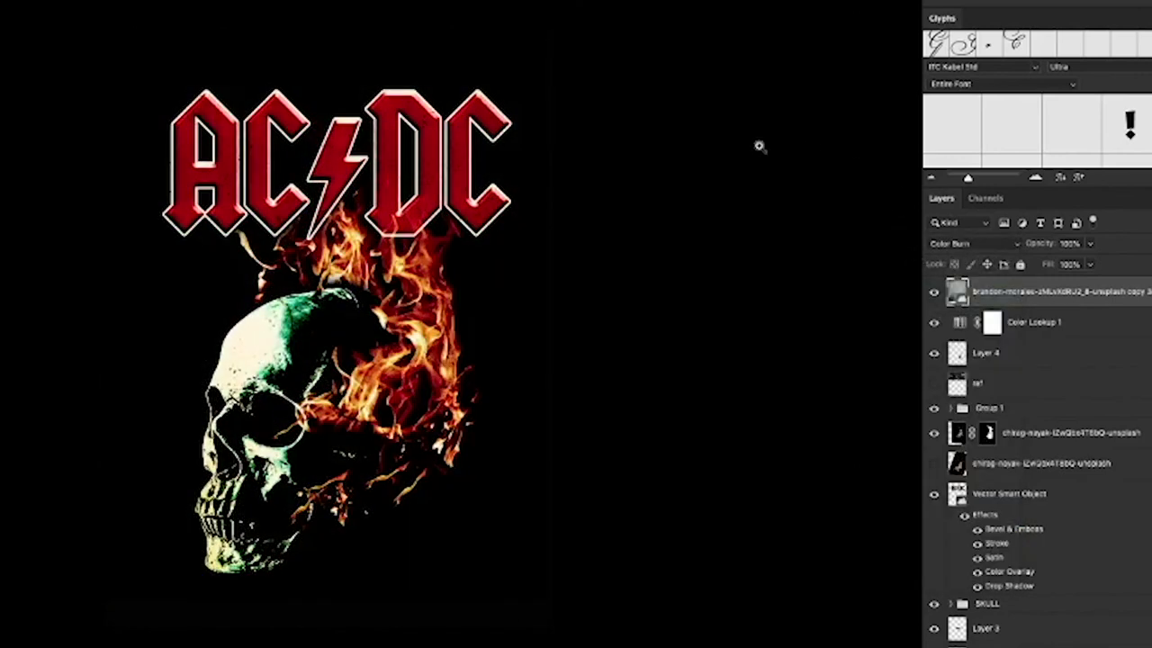
pyautogui.click(410, 260)
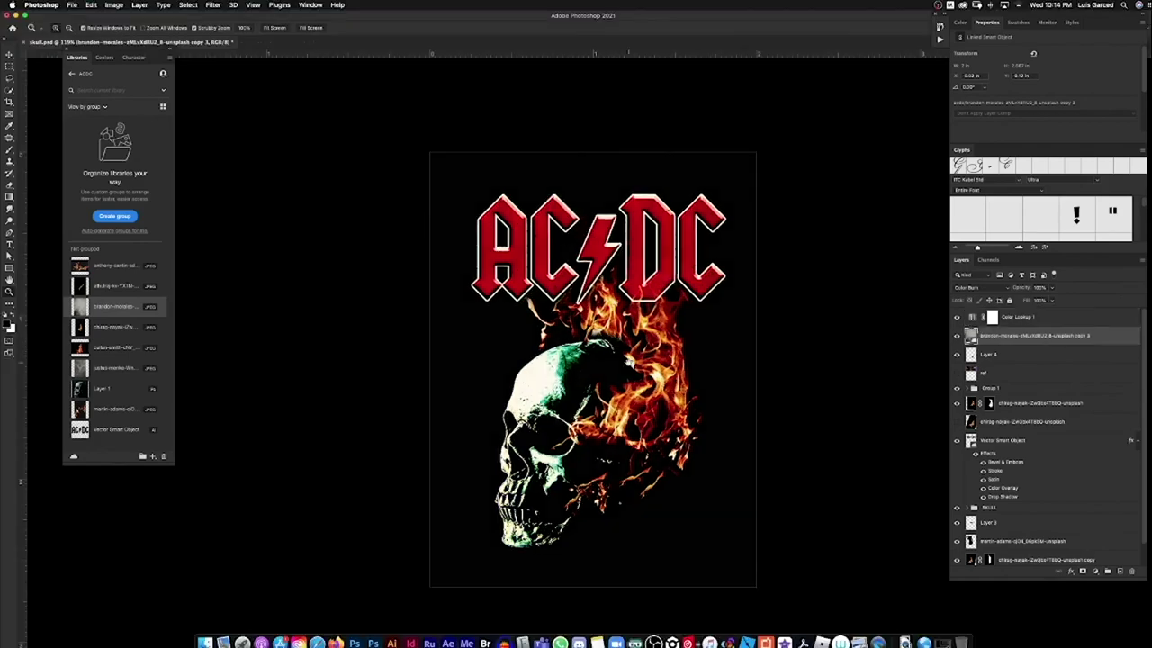
pyautogui.moveTo(609, 337); pyautogui.dragTo(662, 315)
pyautogui.moveTo(662, 257)
pyautogui.mouseDown()
pyautogui.moveTo(711, 257)
pyautogui.moveTo(663, 257)
pyautogui.mouseUp()
pyautogui.scroll(-3, 663, 257)
pyautogui.scroll(5, 662, 279)
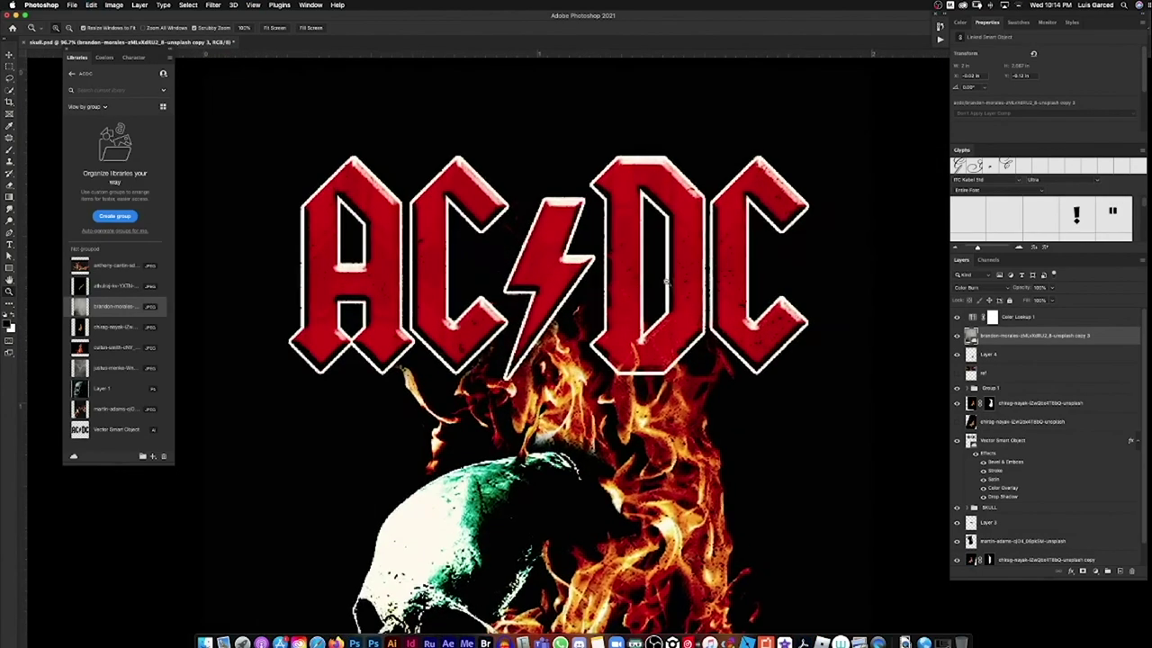
pyautogui.scroll(-2, 663, 298)
pyautogui.scroll(-3, 663, 297)
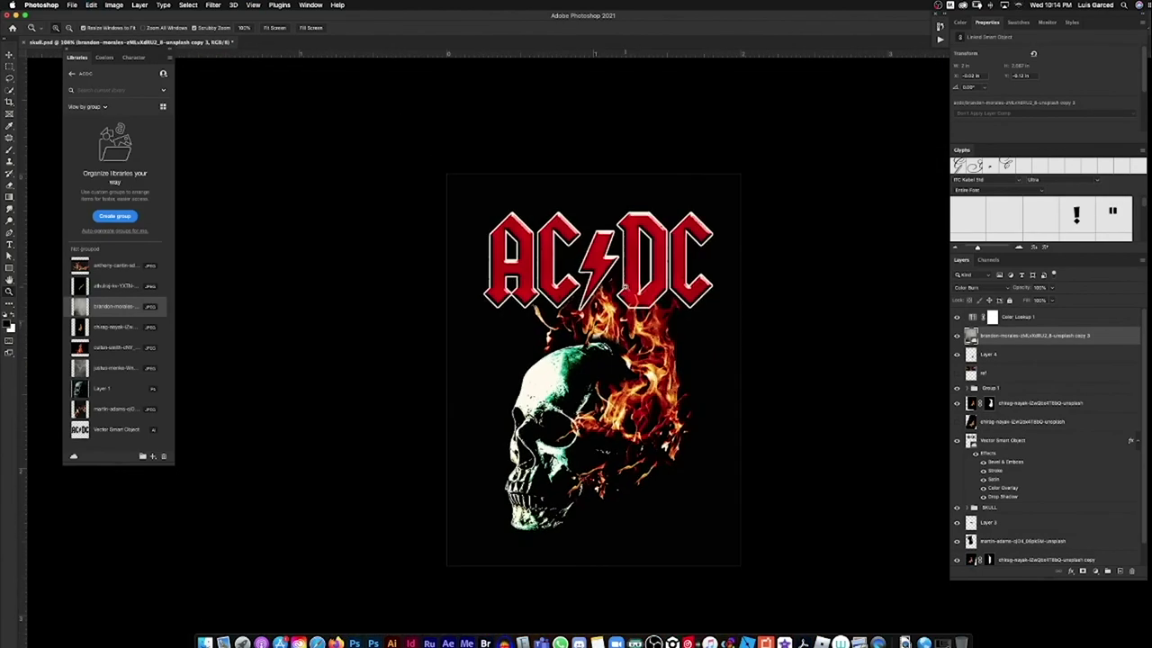
pyautogui.scroll(3, 623, 285)
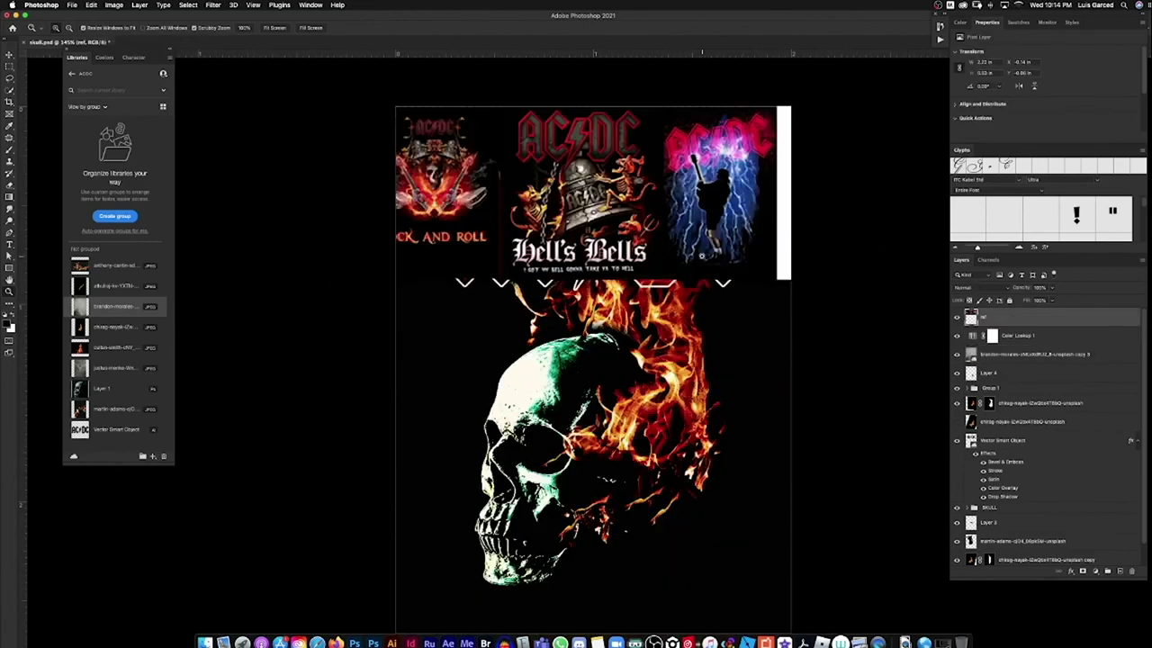
# Compare the design with the ref layer's shirt examples and leave the ref layer hidden.
pyautogui.click(956, 318)
pyautogui.click(956, 318)
pyautogui.click(956, 317)
pyautogui.click(957, 318)
pyautogui.click(957, 318)
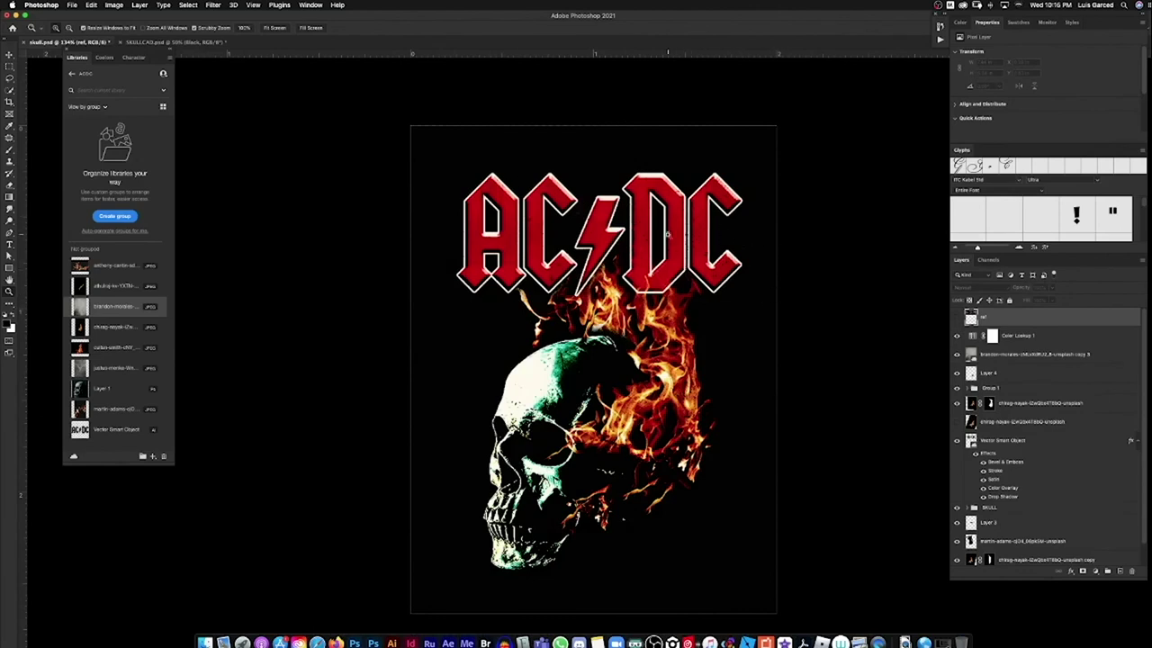
# Bring the finished artwork into SKULLCAD.psd and scale it to about 3.97 x 5.44 in on the shirt's chest.
pyautogui.moveTo(425, 136); pyautogui.dragTo(767, 599)
pyautogui.click(194, 43)
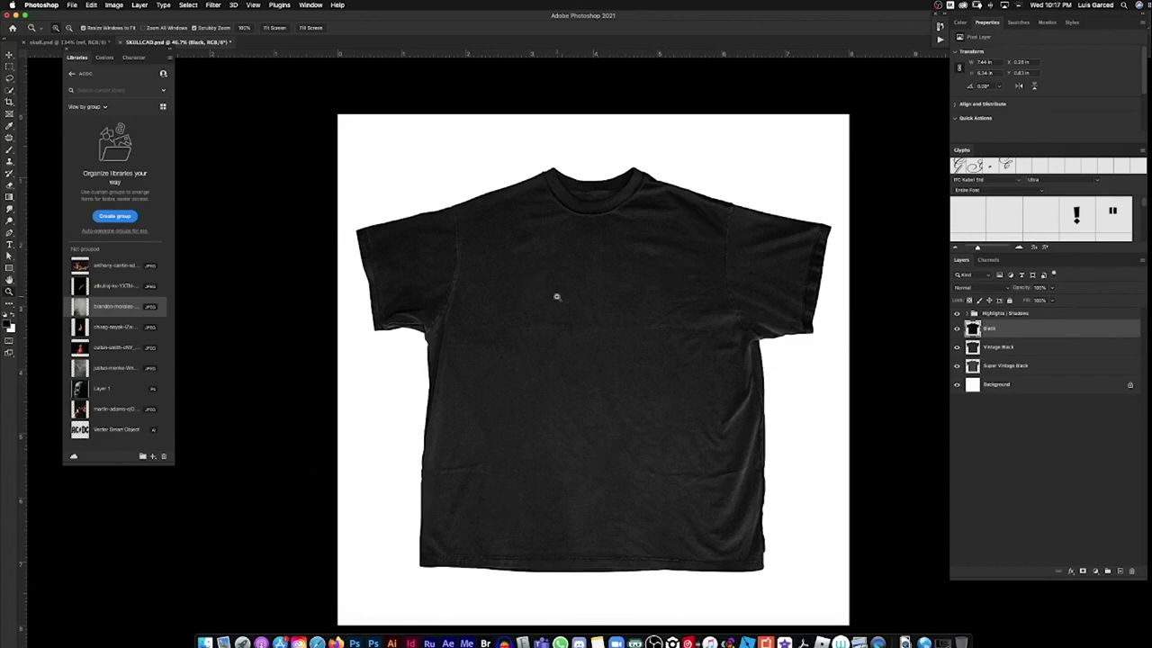
pyautogui.moveTo(717, 205); pyautogui.dragTo(720, 196)
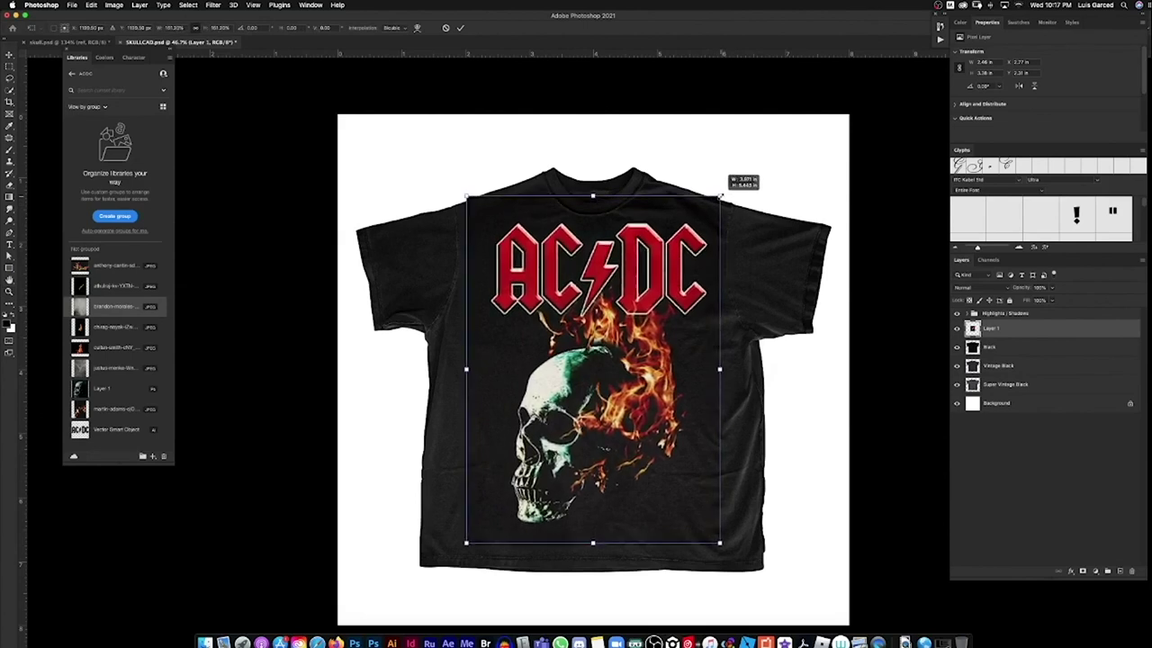
# Set the placed artwork's blend mode to Lighten, commit its transform and apply a Levels adjustment to it.
pyautogui.click(985, 289)
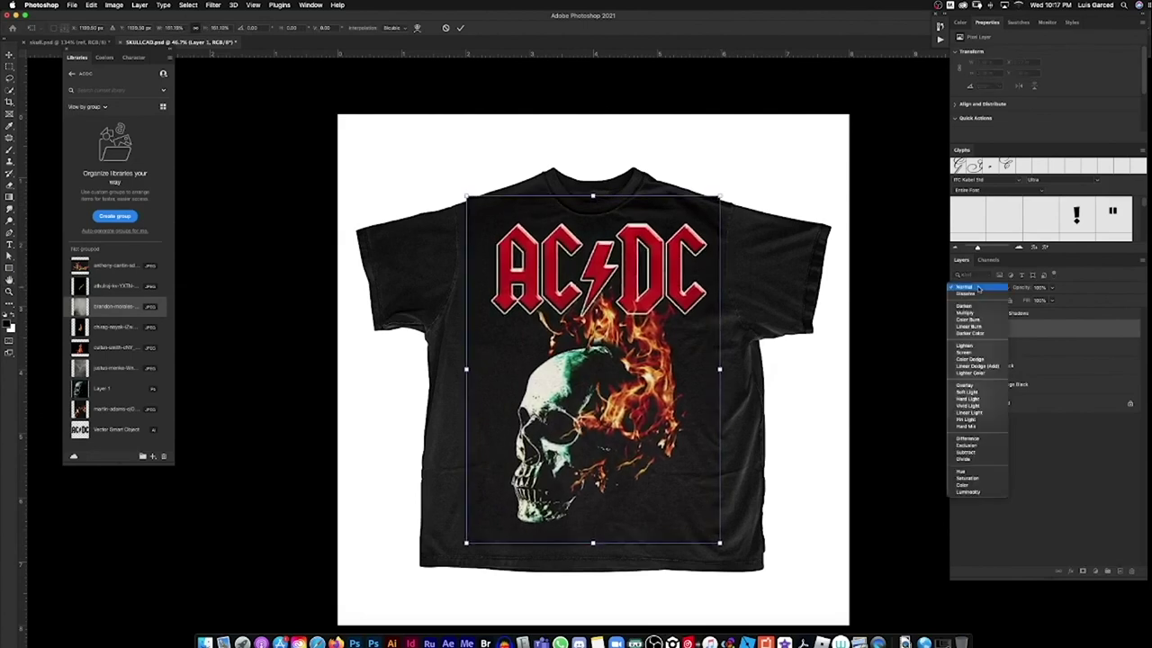
pyautogui.click(977, 346)
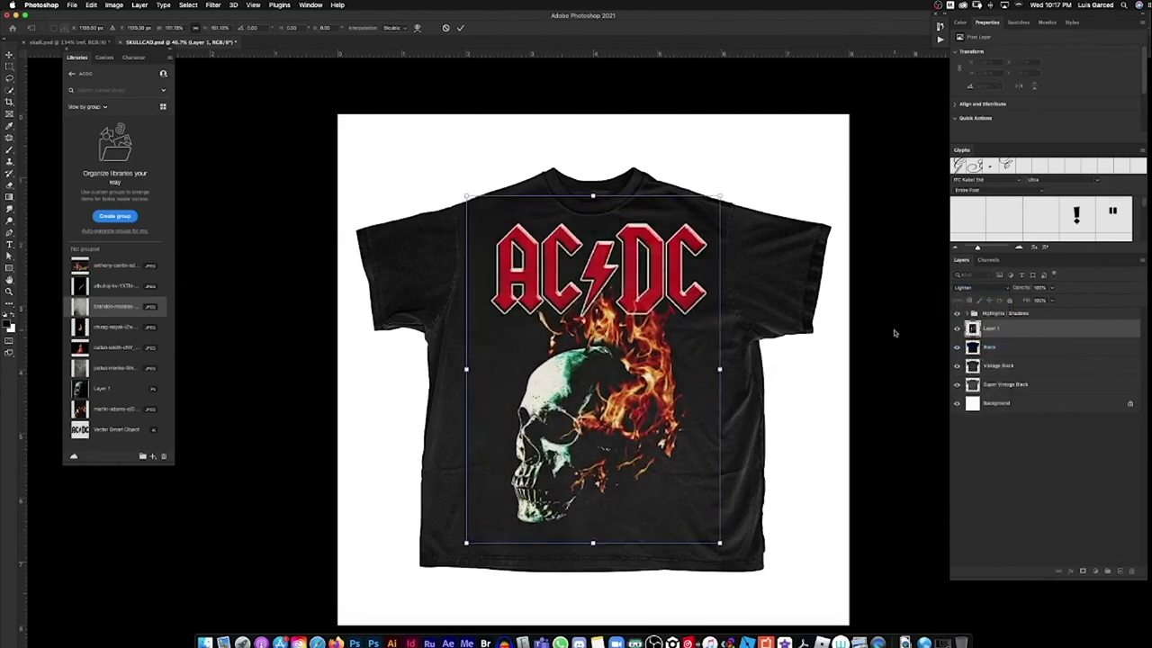
pyautogui.moveTo(634, 363); pyautogui.dragTo(664, 323)
pyautogui.press('Return')
pyautogui.press('super+l')
pyautogui.press('Return')
pyautogui.scroll(1, 656, 367)
# Enlarge the mockup canvas evenly around the shirt to about 8.71 in square with the Crop tool.
pyautogui.press('a')
pyautogui.press('super+minus')
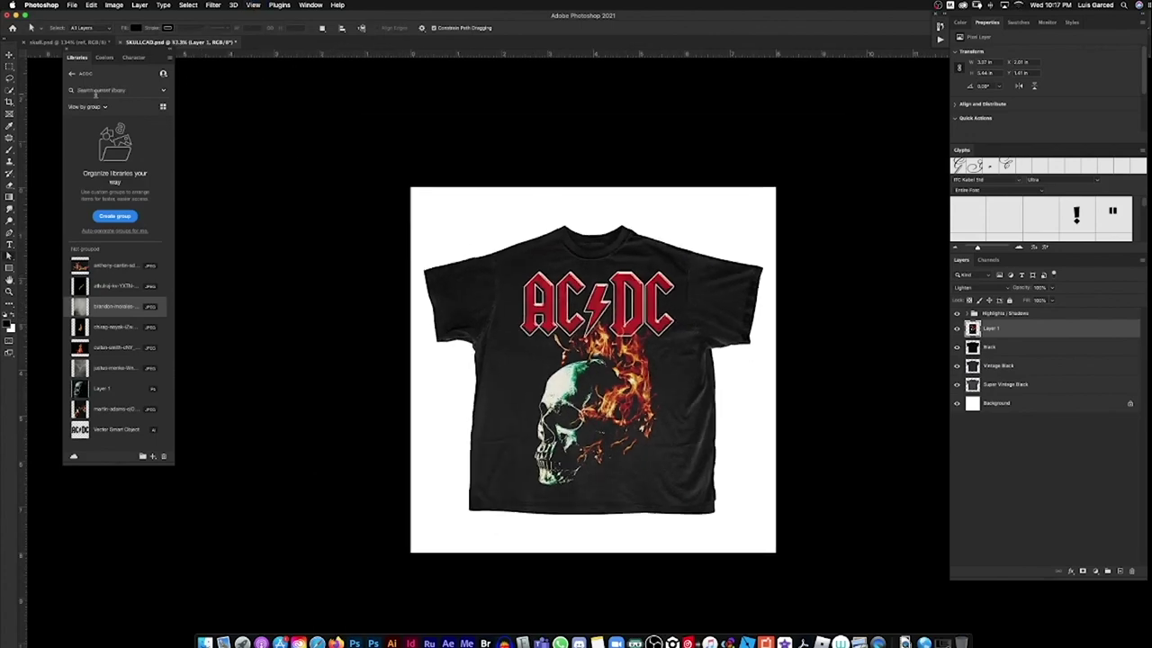
pyautogui.press('c')
pyautogui.moveTo(757, 214); pyautogui.dragTo(810, 170)
pyautogui.press('Return')
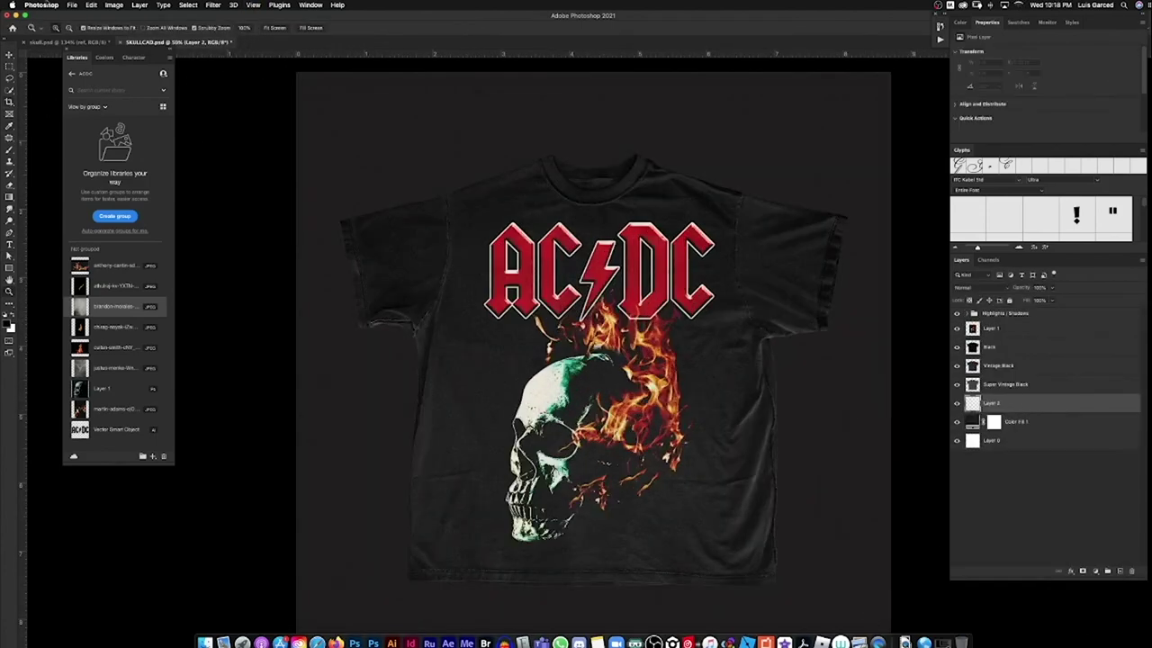
# Fill the empty Layer 2 with medium gray and move it to the top of the layer stack.
pyautogui.click(72, 6)
pyautogui.moveTo(92, 5)
pyautogui.click(102, 149)
pyautogui.click(768, 269)
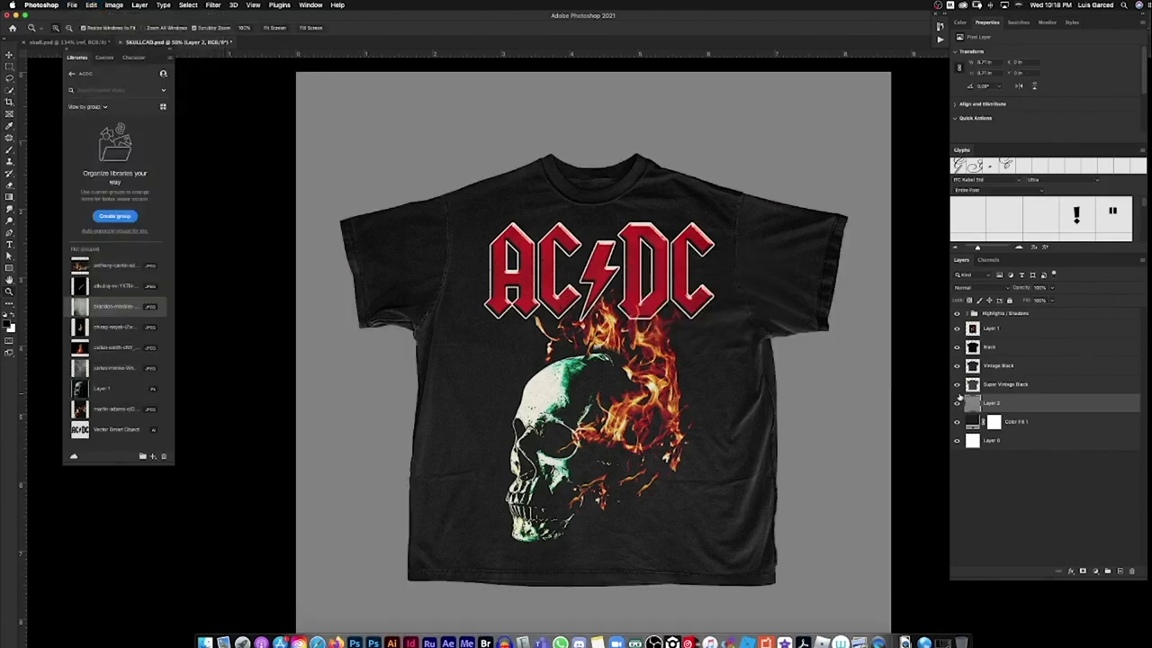
pyautogui.moveTo(999, 403); pyautogui.dragTo(1001, 309)
# Apply the Add Noise filter to the gray layer to create a grain texture.
pyautogui.click(234, 6)
pyautogui.moveTo(214, 5)
pyautogui.moveTo(234, 154)
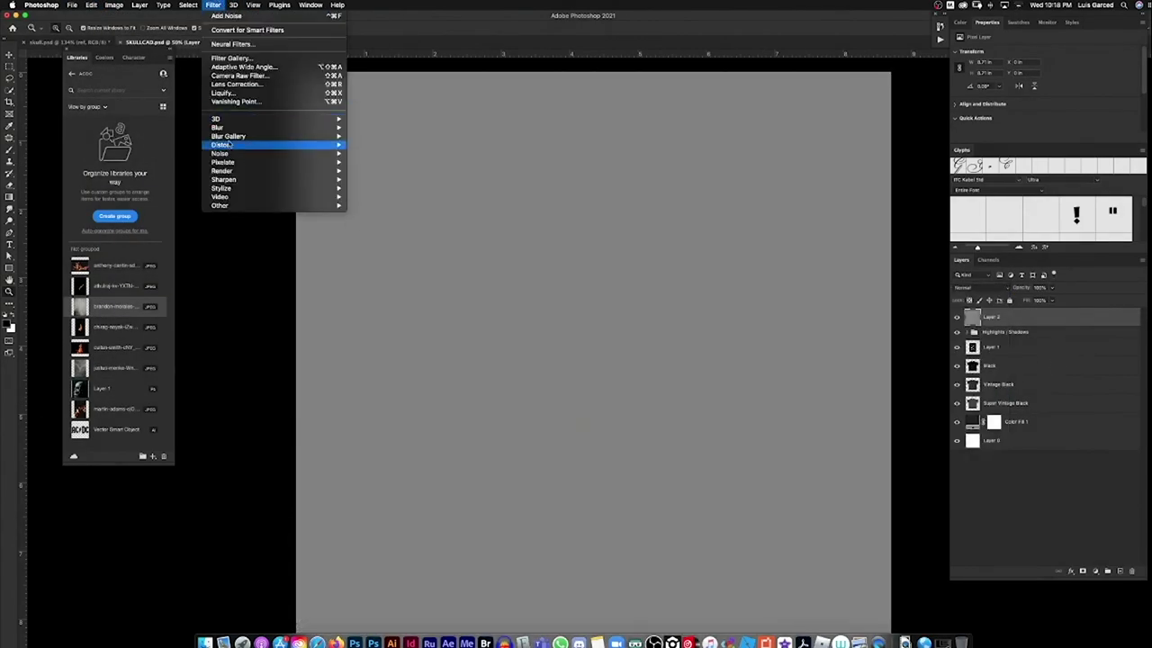
pyautogui.click(373, 153)
pyautogui.press('Return')
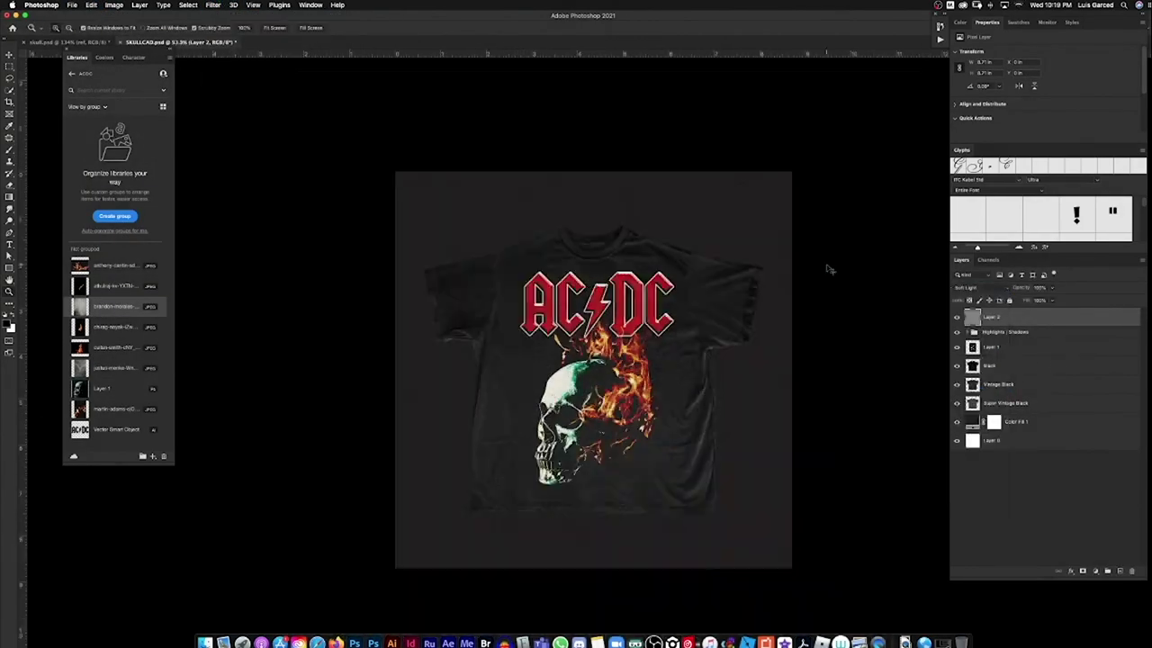
# Brighten the shirt artwork slightly with a Levels adjustment by lowering the white input point.
pyautogui.press('super+l')
pyautogui.moveTo(915, 335); pyautogui.dragTo(904, 335)
pyautogui.press('super+plus')
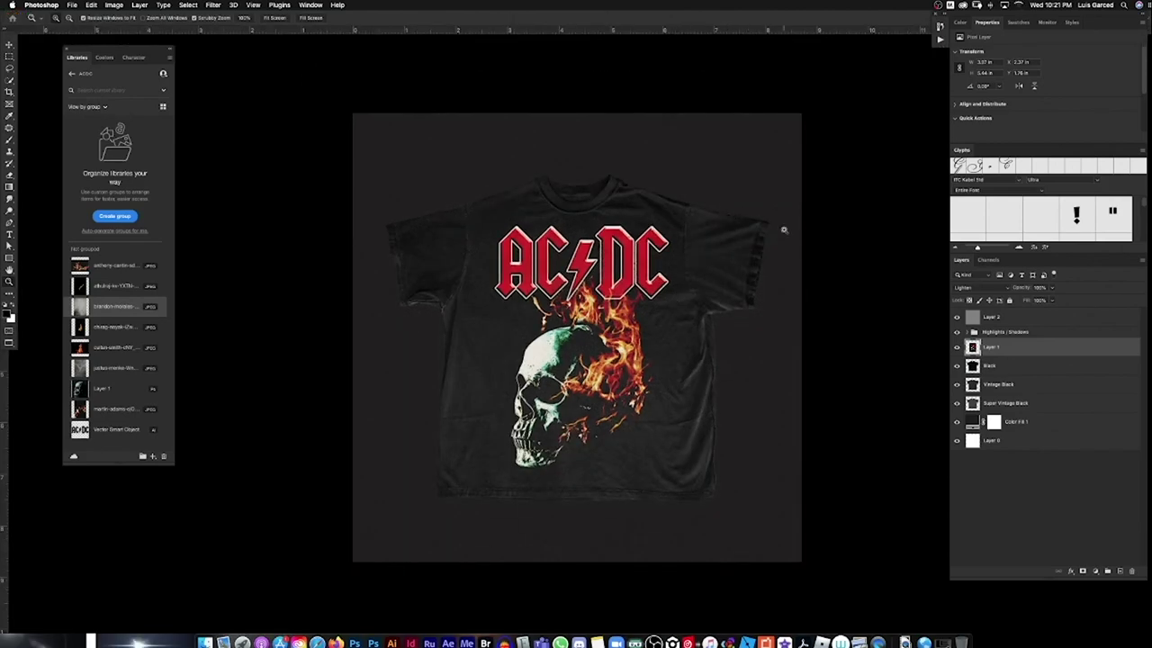
# Examine the finished shirt mockup up close and as a whole in full-screen view.
pyautogui.click(802, 285)
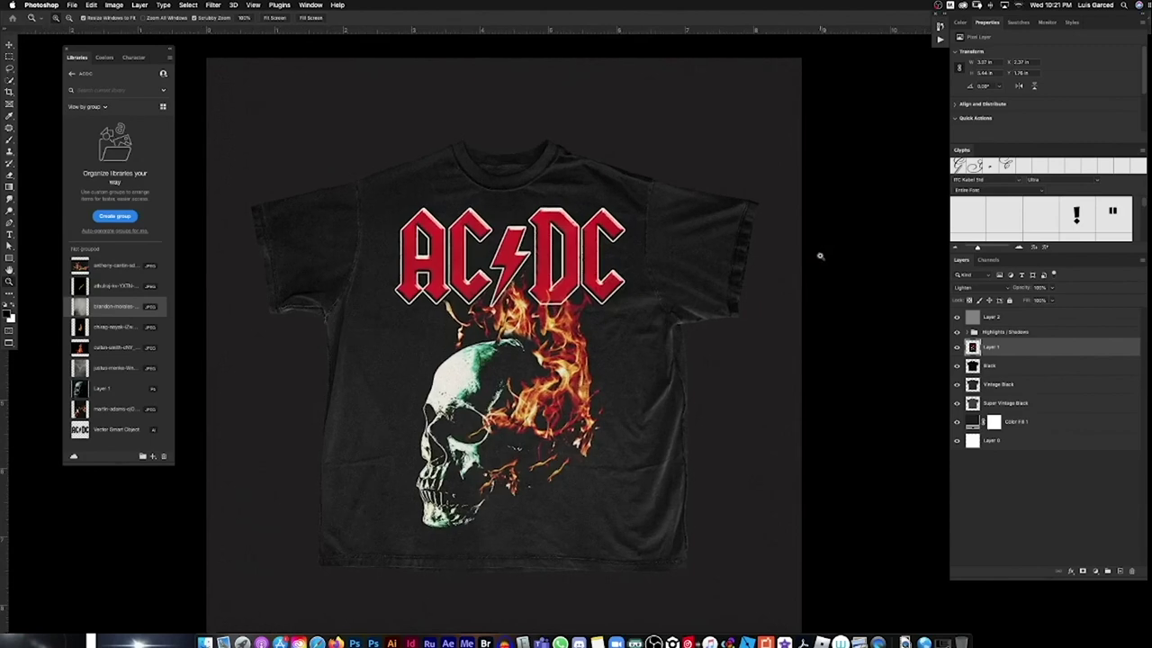
pyautogui.keyDown('alt'); pyautogui.click(644, 333); pyautogui.keyUp('alt')
pyautogui.keyDown('alt'); pyautogui.click(645, 333); pyautogui.keyUp('alt')
pyautogui.click(604, 349)
pyautogui.scroll(1, 617, 351)
pyautogui.press('v')
pyautogui.press('f')
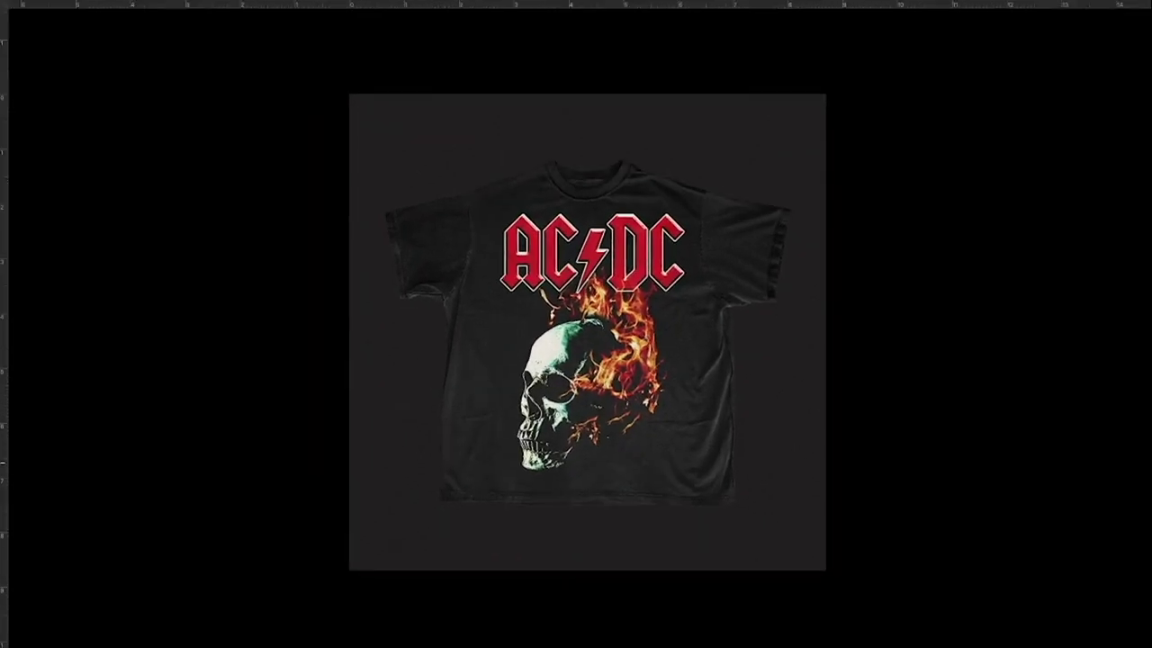